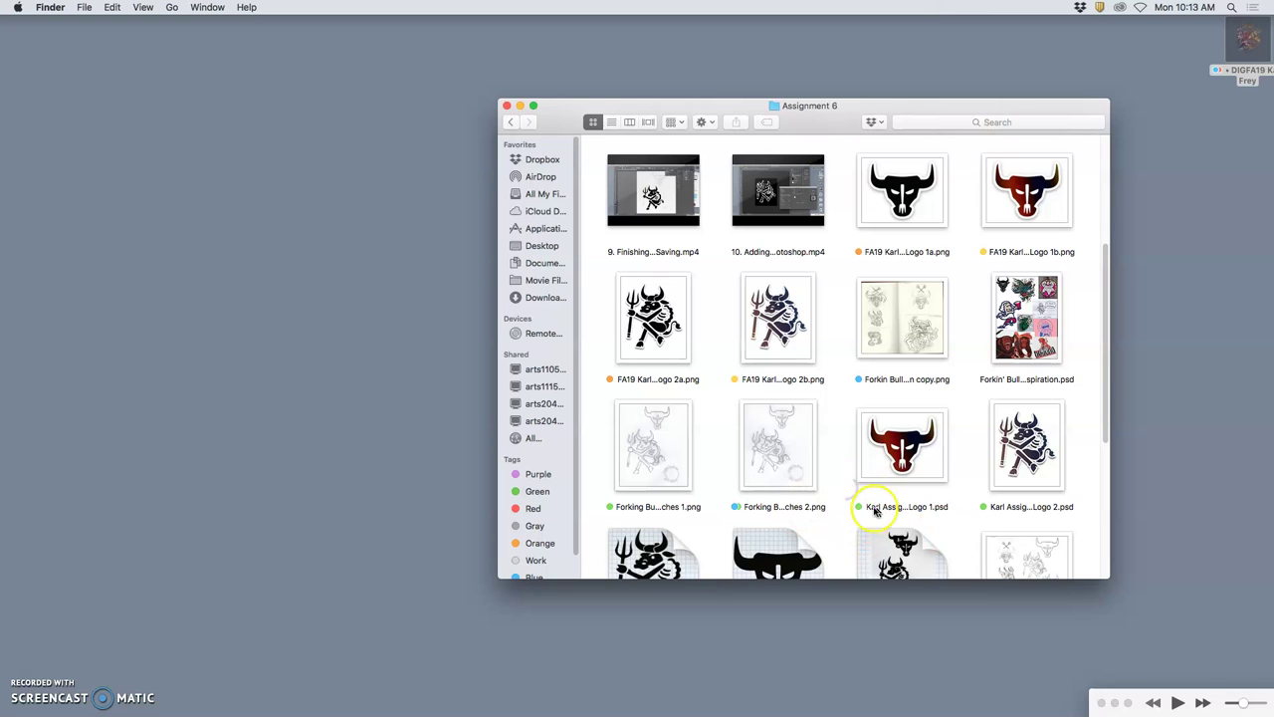
Step: Open Forking Bull Sketches 2.png from the Assignment 6 folder in Preview
scroll(828, 465, "down", 1)
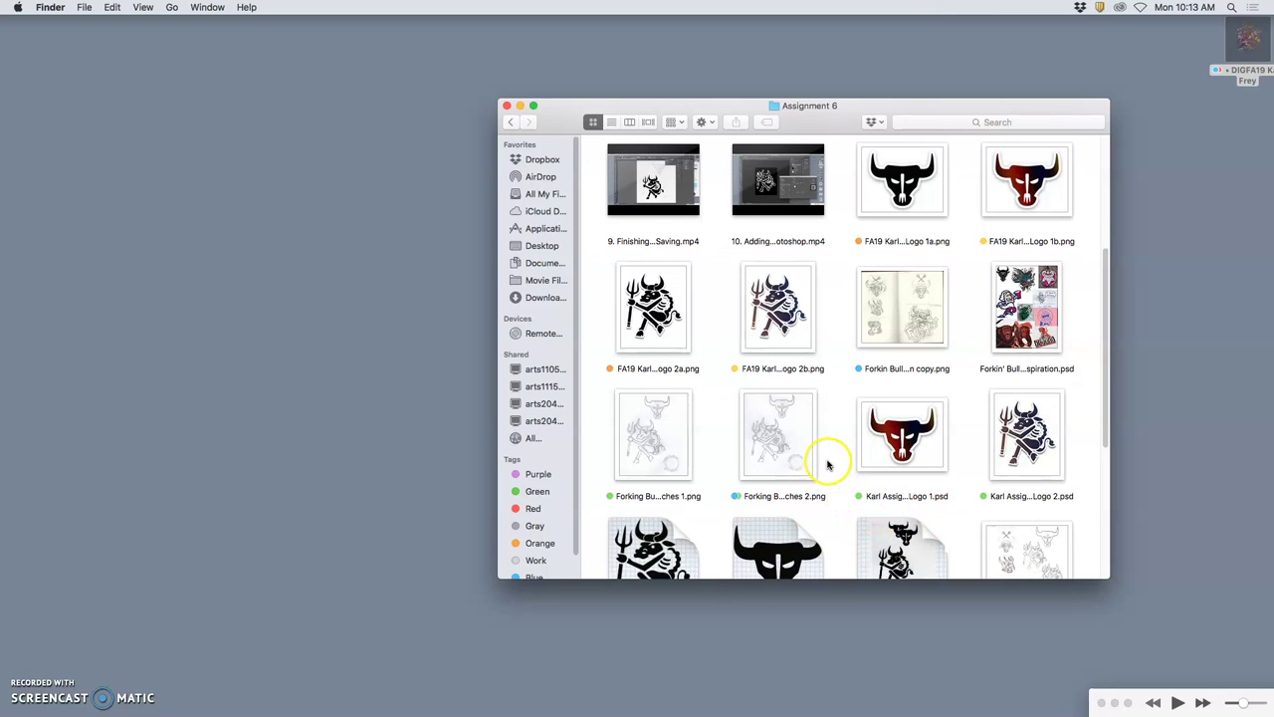
scroll(829, 465, "up", 1)
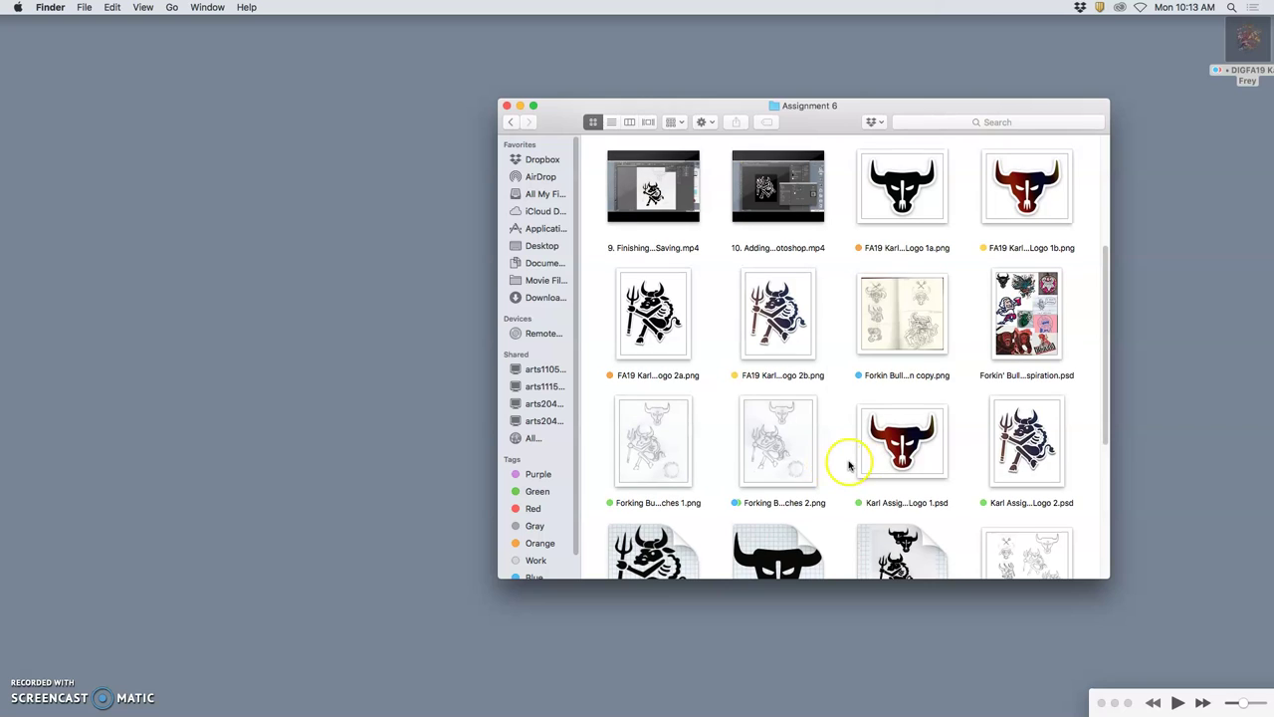
left_click(778, 465)
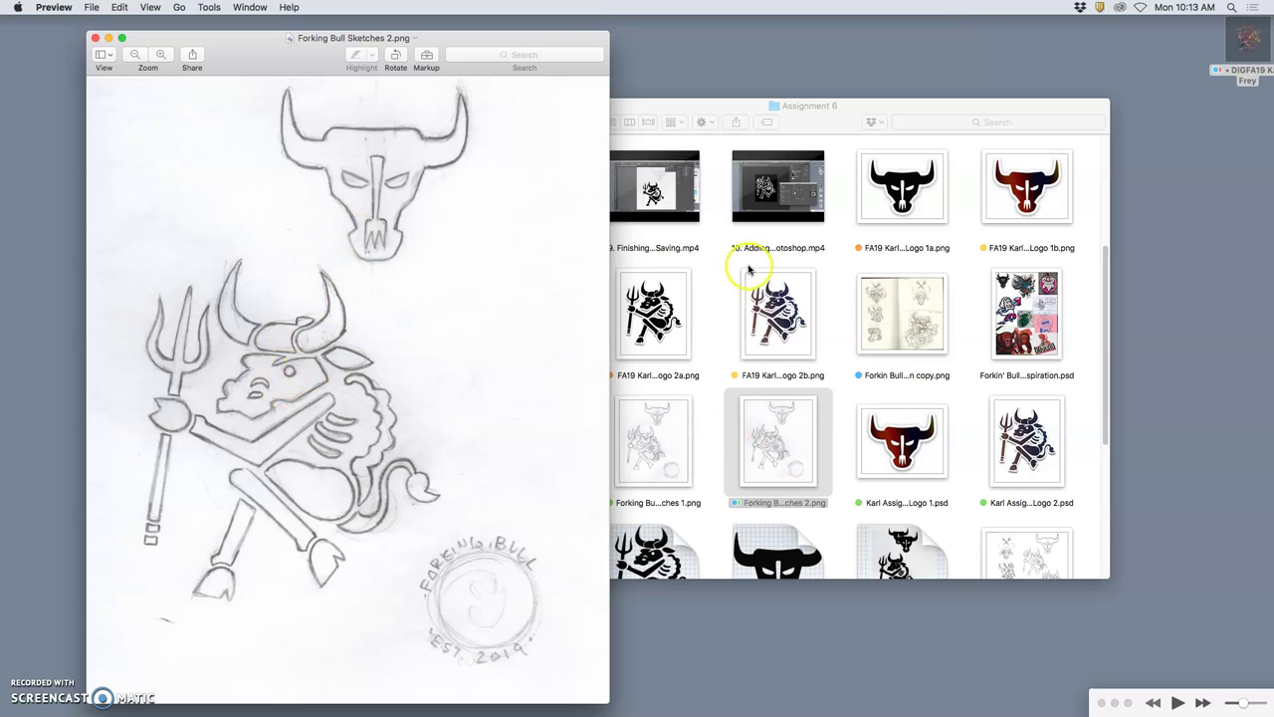
left_click(843, 276)
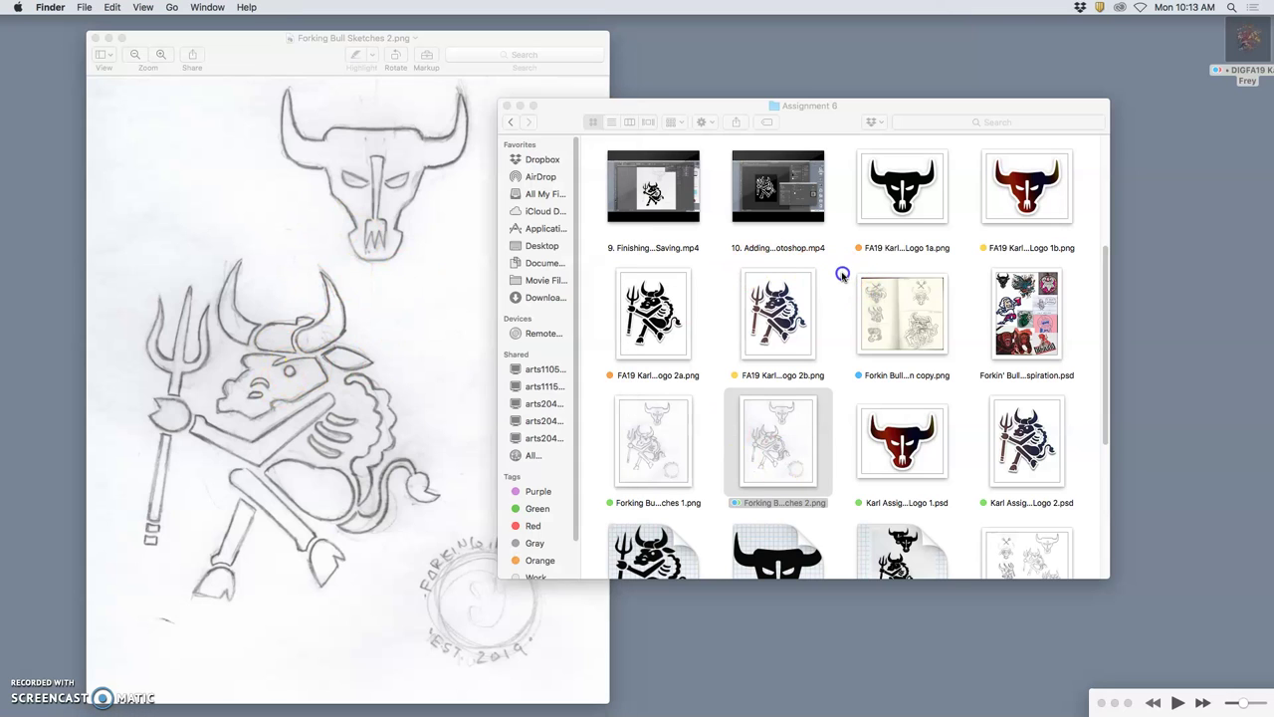
Step: Open Logo 1a and Logo 2a in Preview, zooming into the Logo 2a bull's ribs and back out
double_click(912, 207)
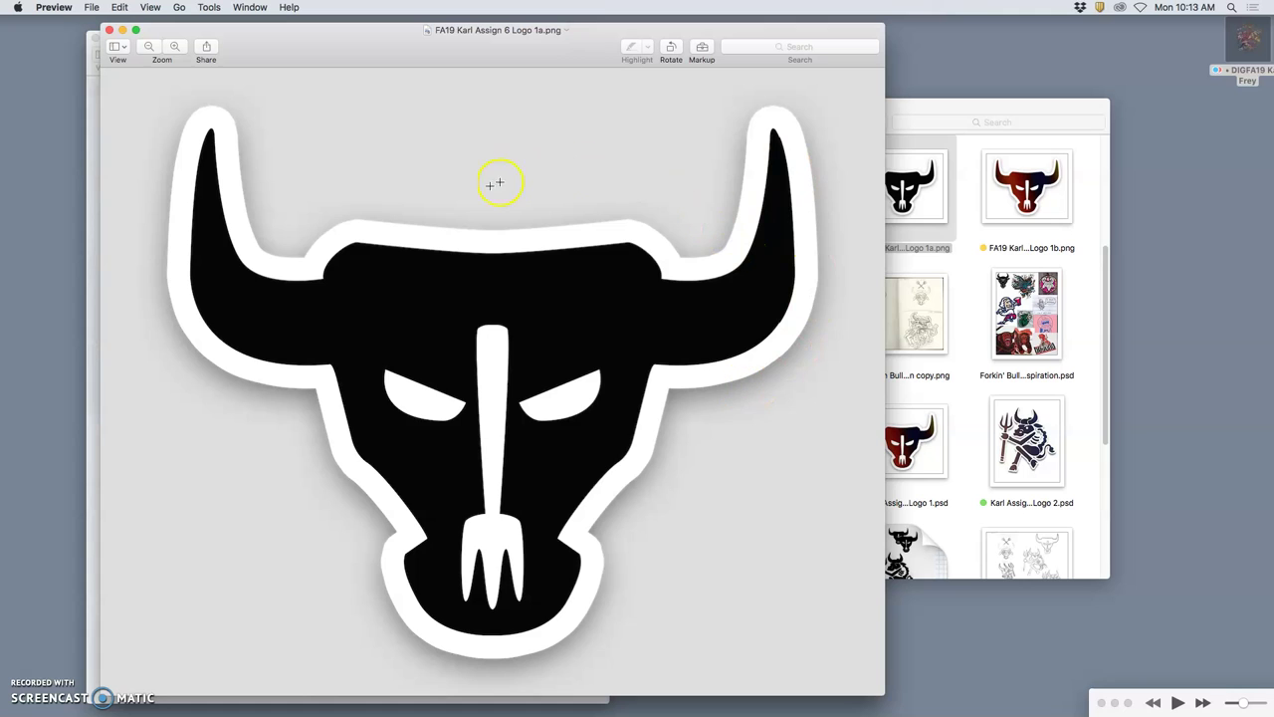
left_click(964, 264)
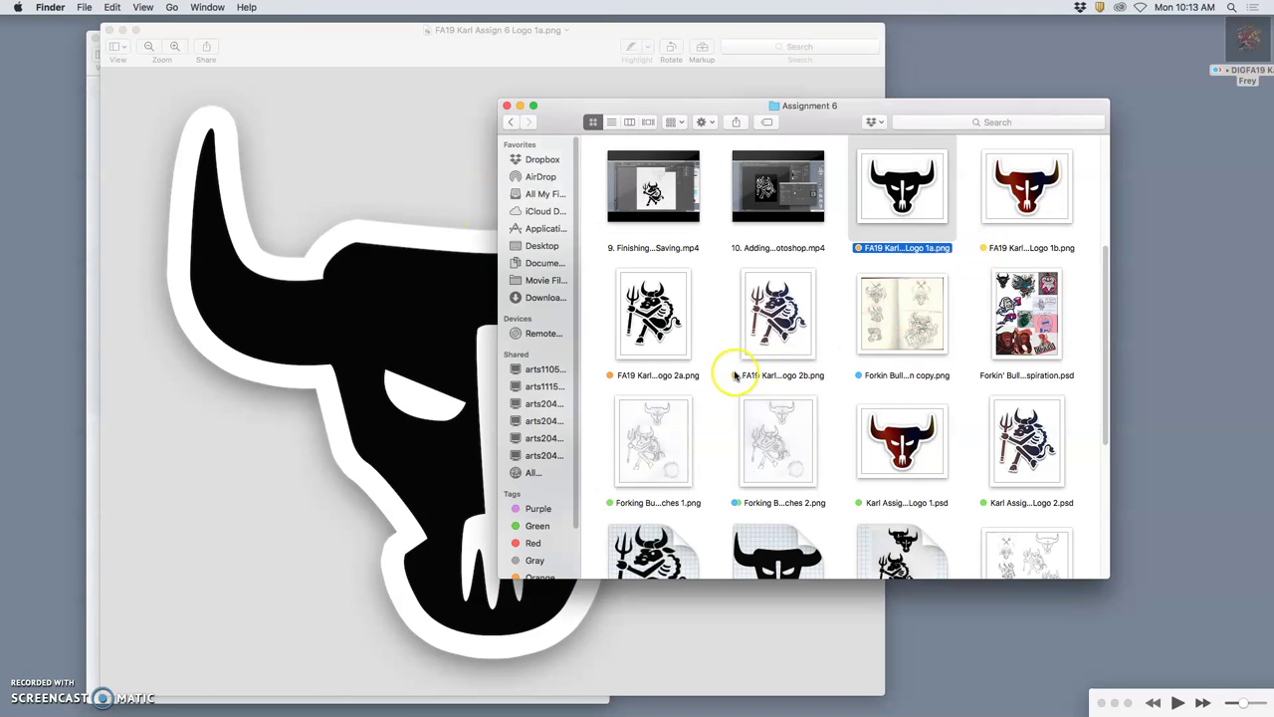
double_click(674, 351)
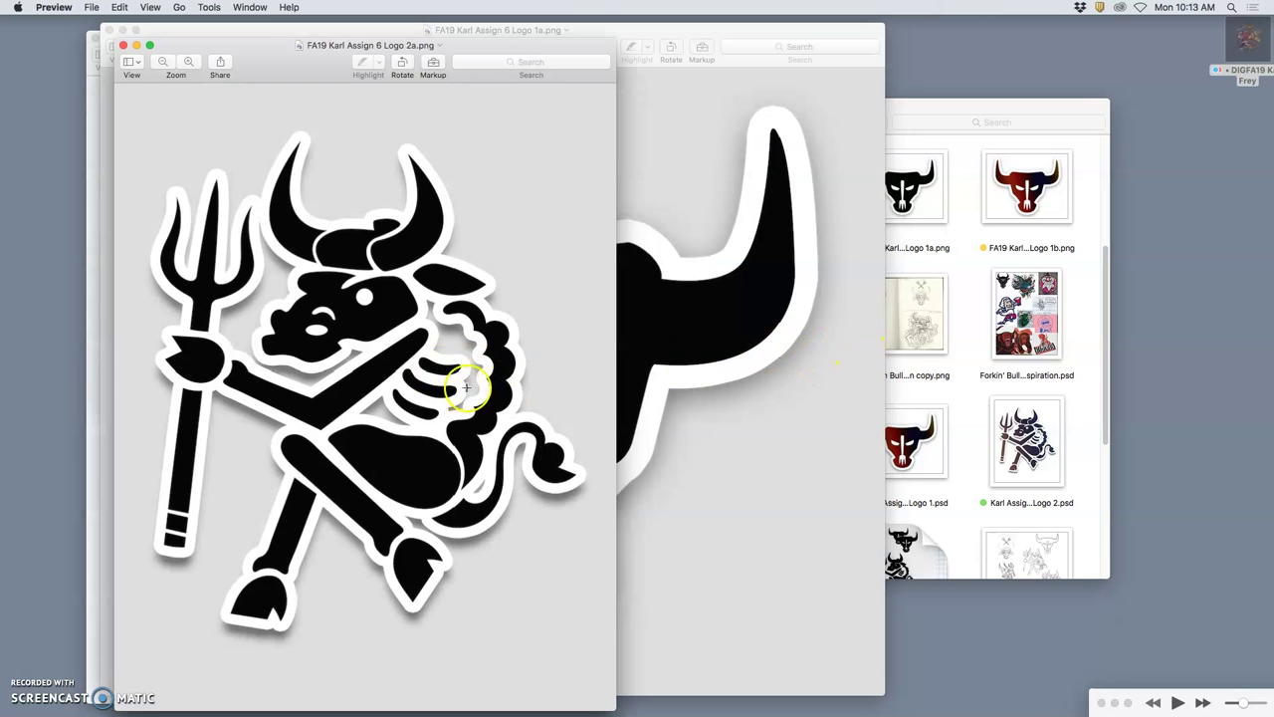
left_click(184, 64)
left_click(184, 64)
left_click(185, 64)
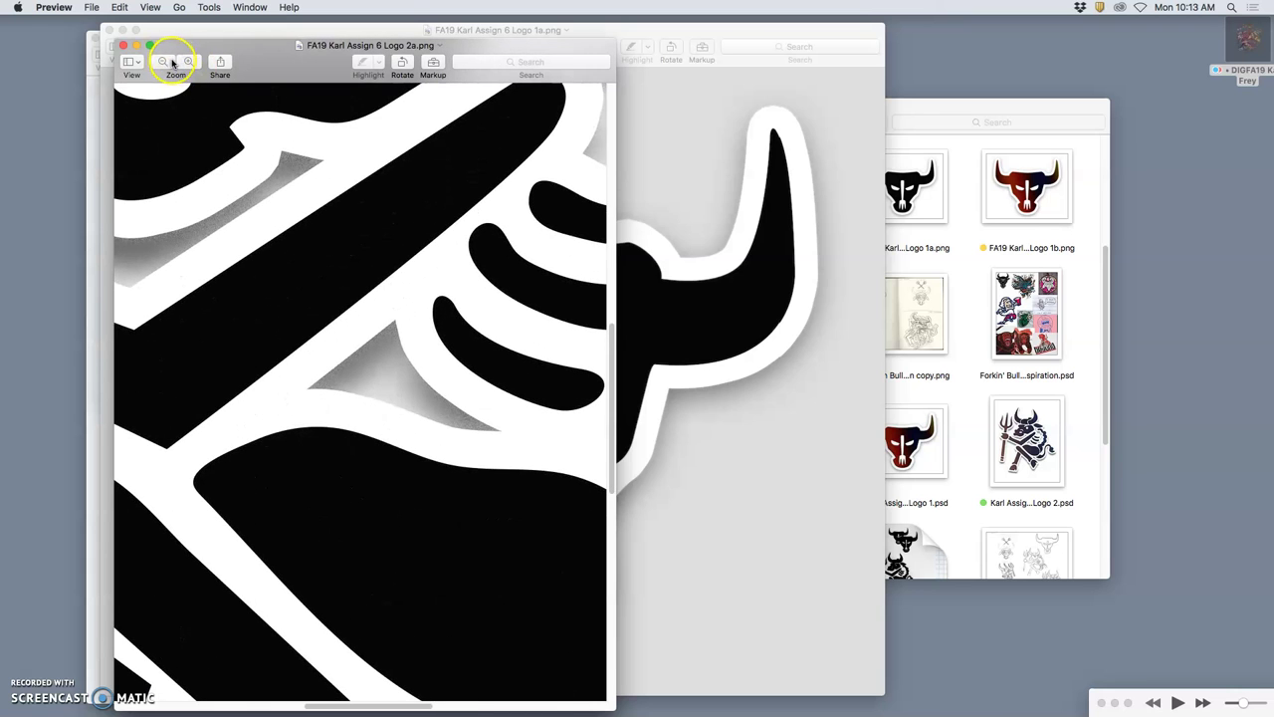
left_click(164, 63)
left_click(163, 62)
left_click(163, 63)
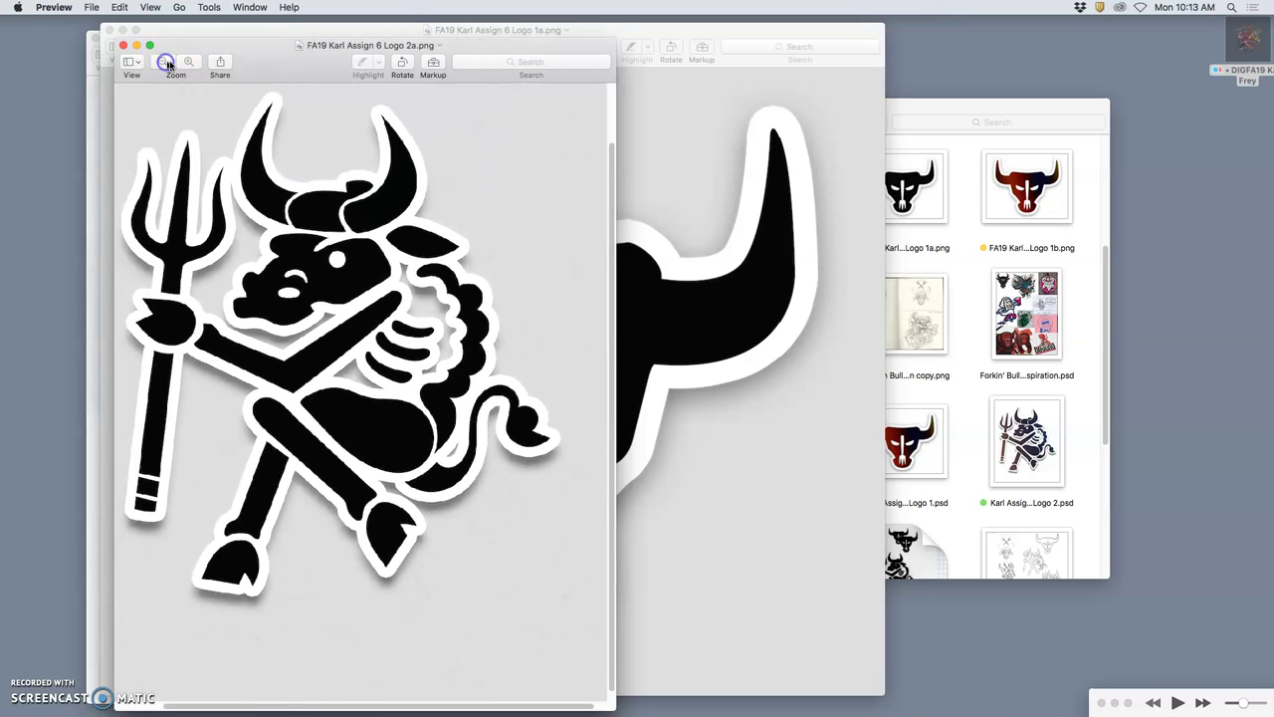
left_click(163, 63)
Step: Rearrange and resize the Logo 1a, Logo 2a and sketches windows side by side
left_click_drag(321, 60, 951, 72)
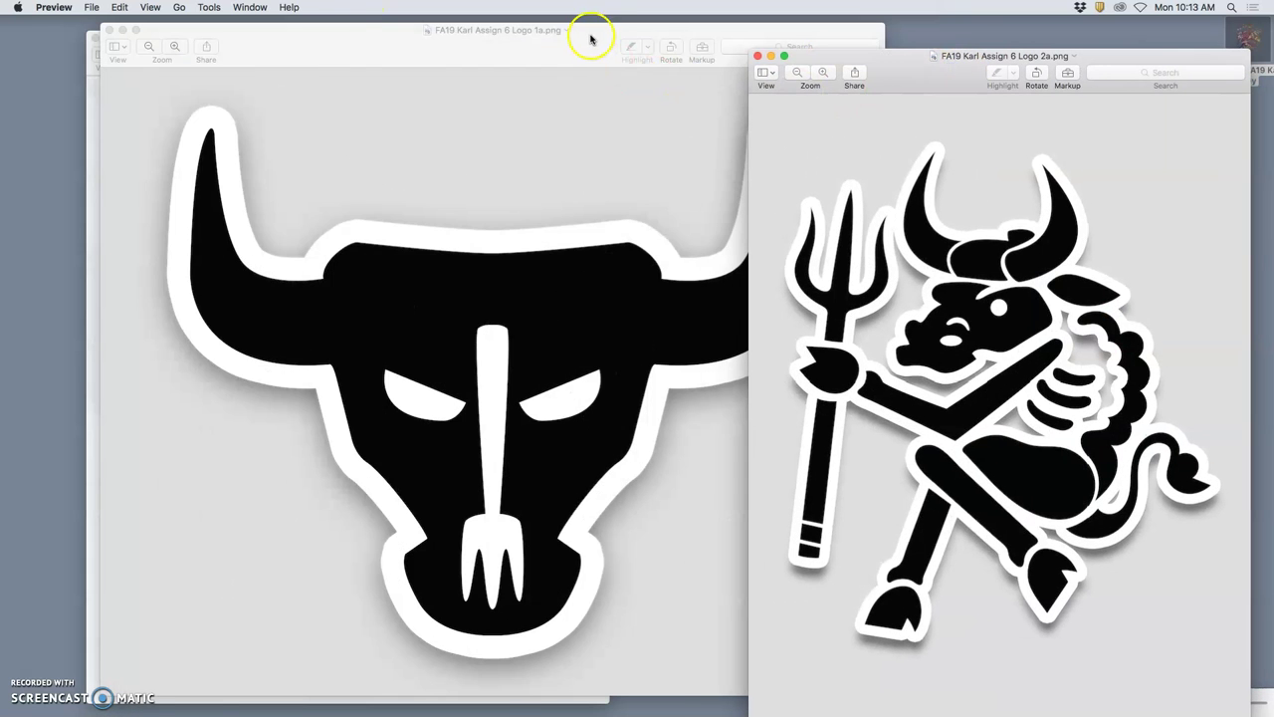
left_click_drag(588, 42, 811, 7)
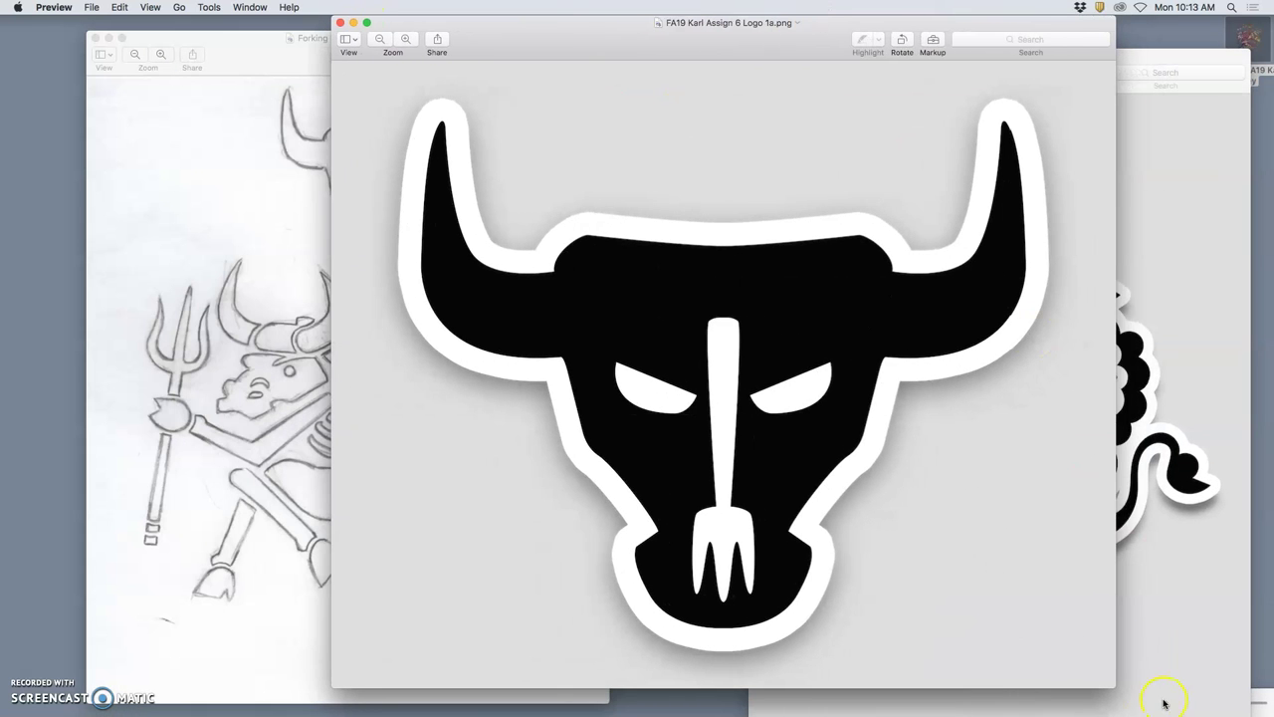
left_click_drag(1113, 685, 863, 440)
left_click(1001, 573)
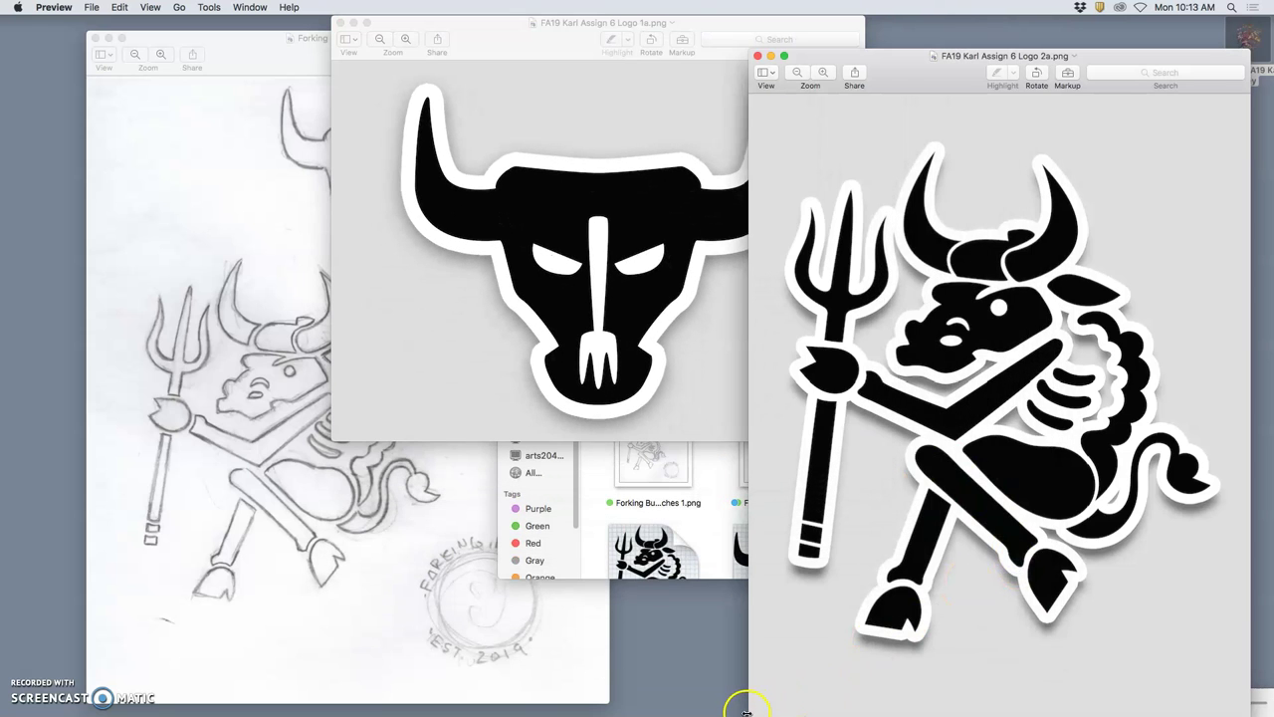
left_click_drag(746, 709, 889, 647)
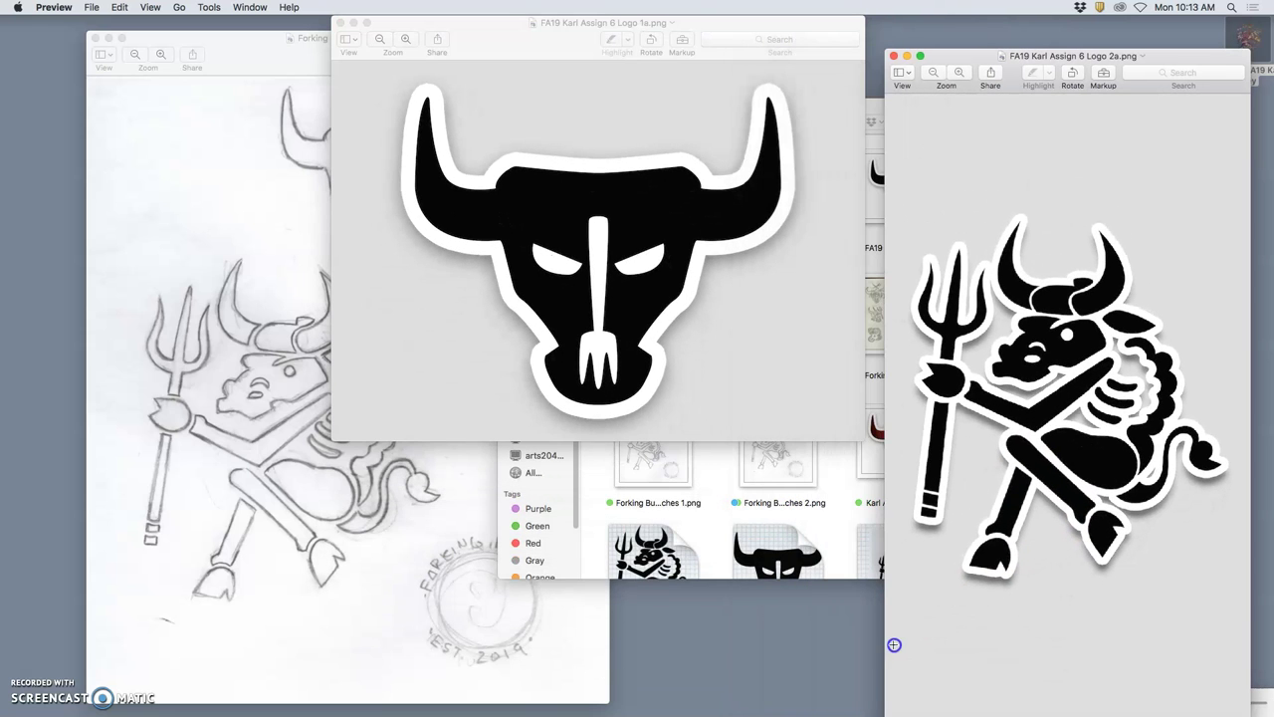
left_click(421, 596)
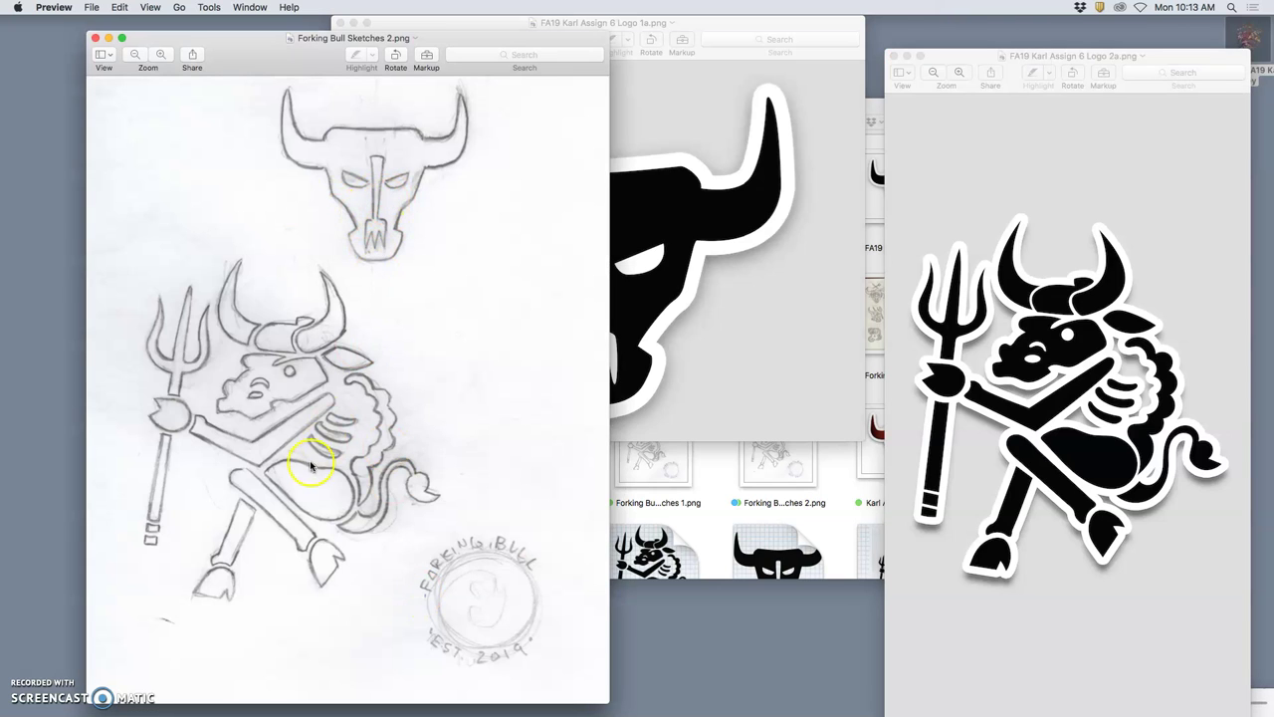
left_click_drag(508, 43, 422, 30)
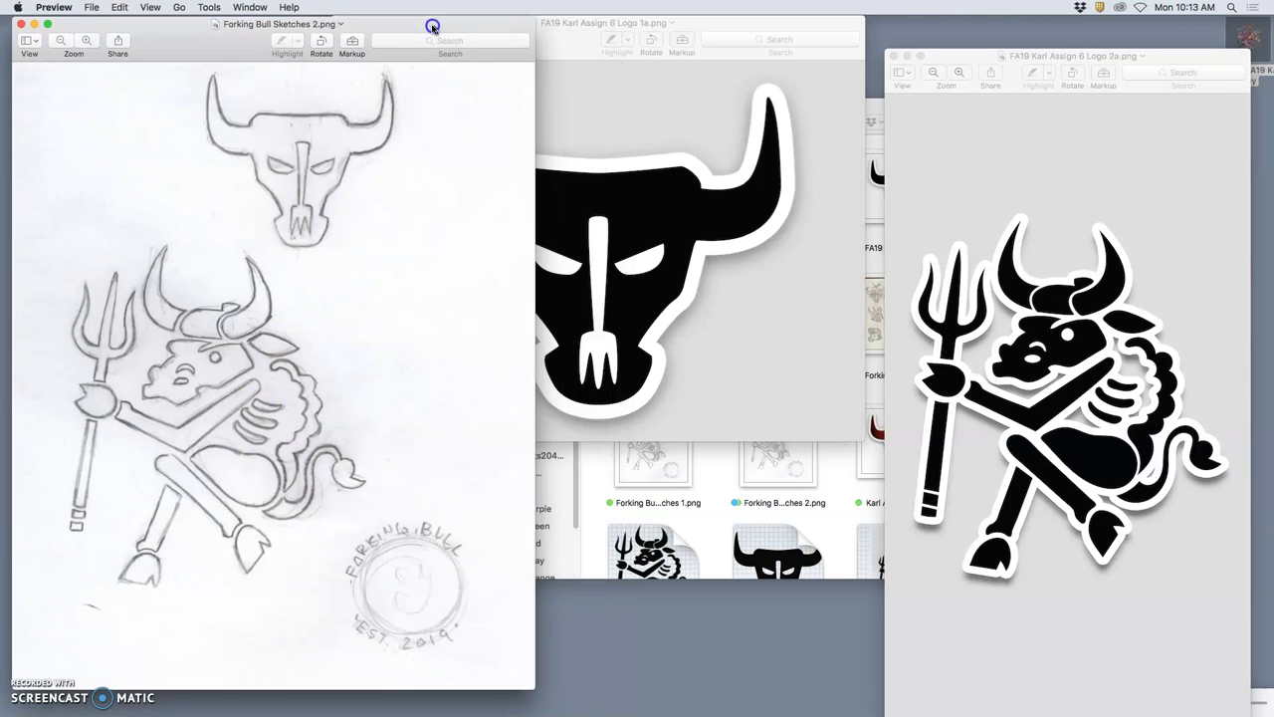
Step: Zoom the Logo 1a and Logo 2a bulls out to small figures
left_click(713, 163)
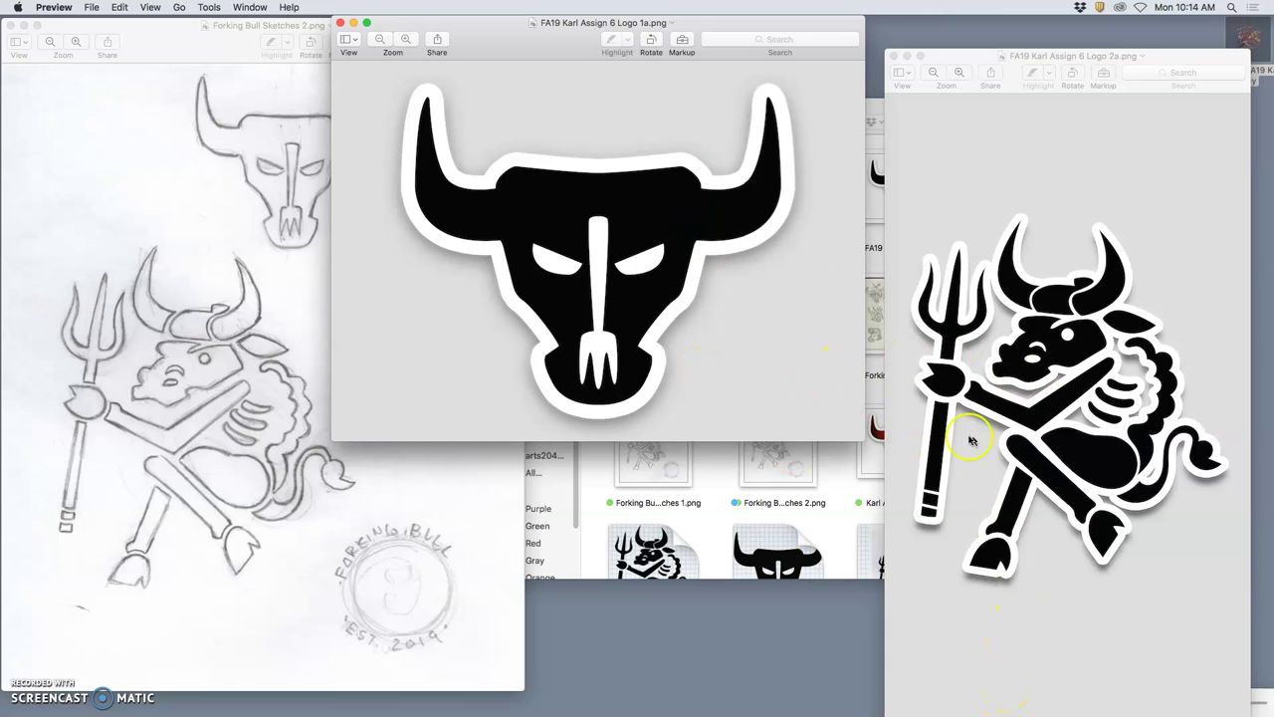
left_click(374, 38)
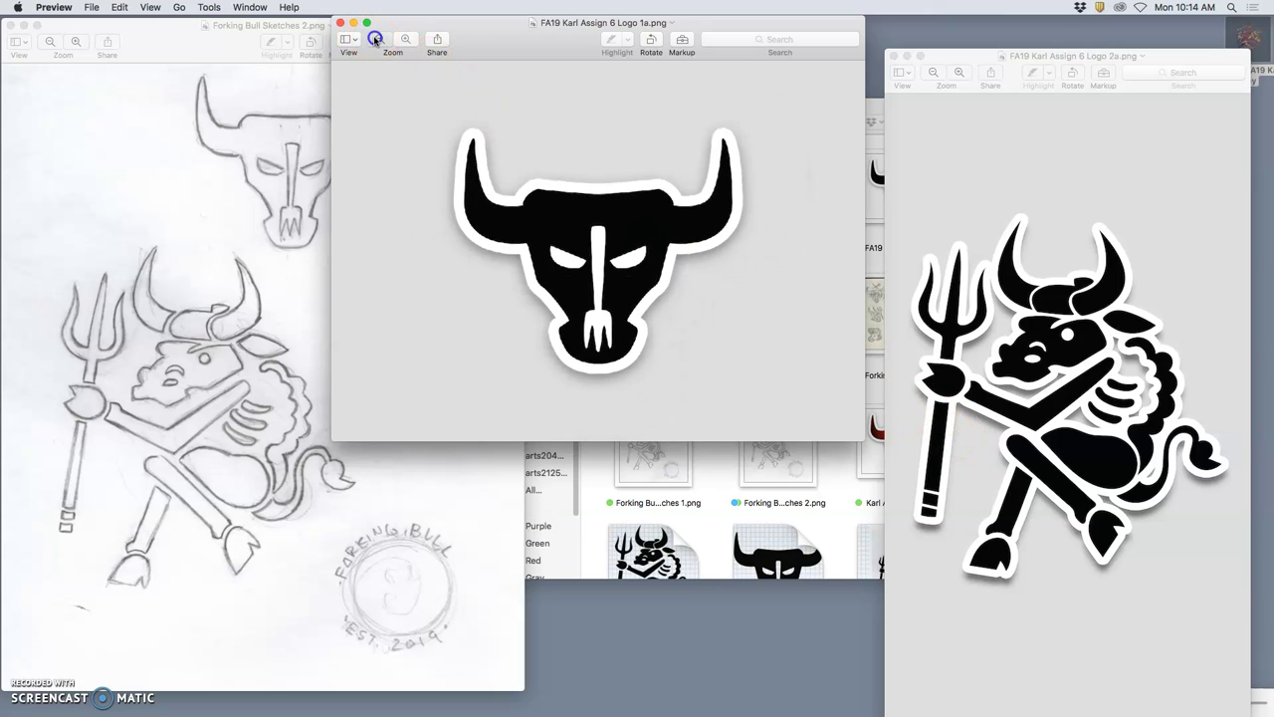
left_click(375, 38)
left_click(938, 81)
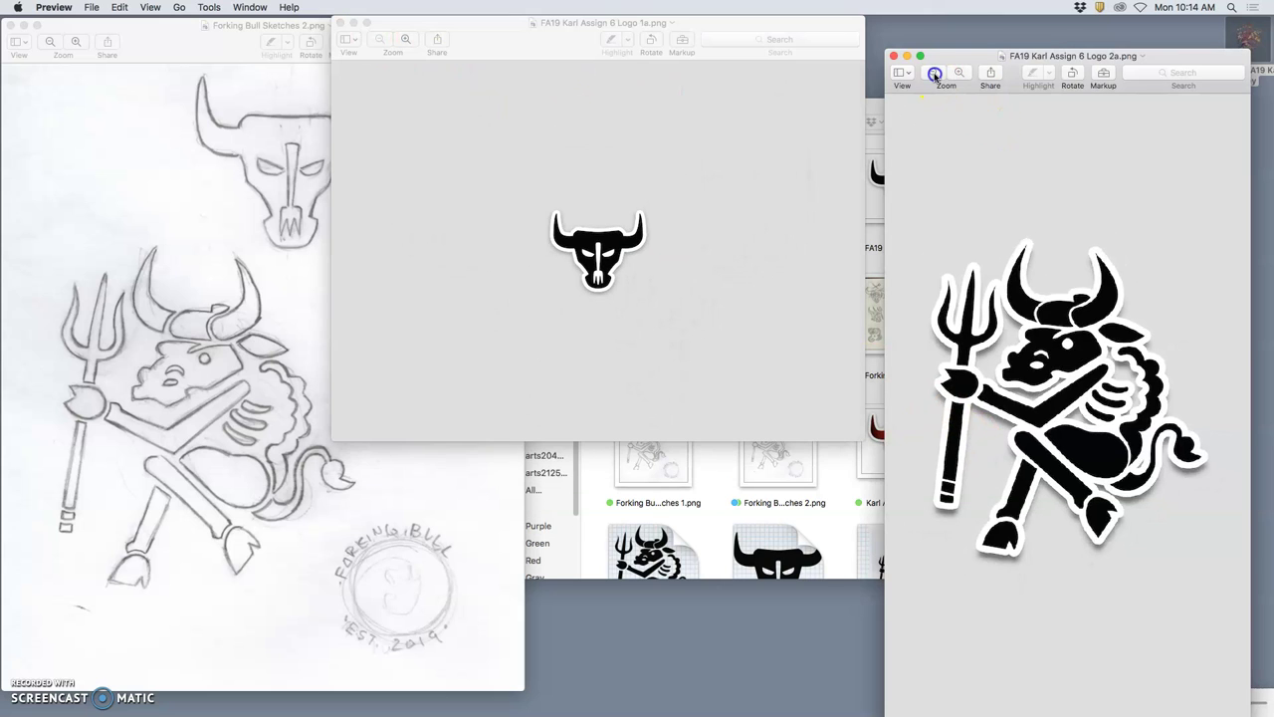
left_click(938, 82)
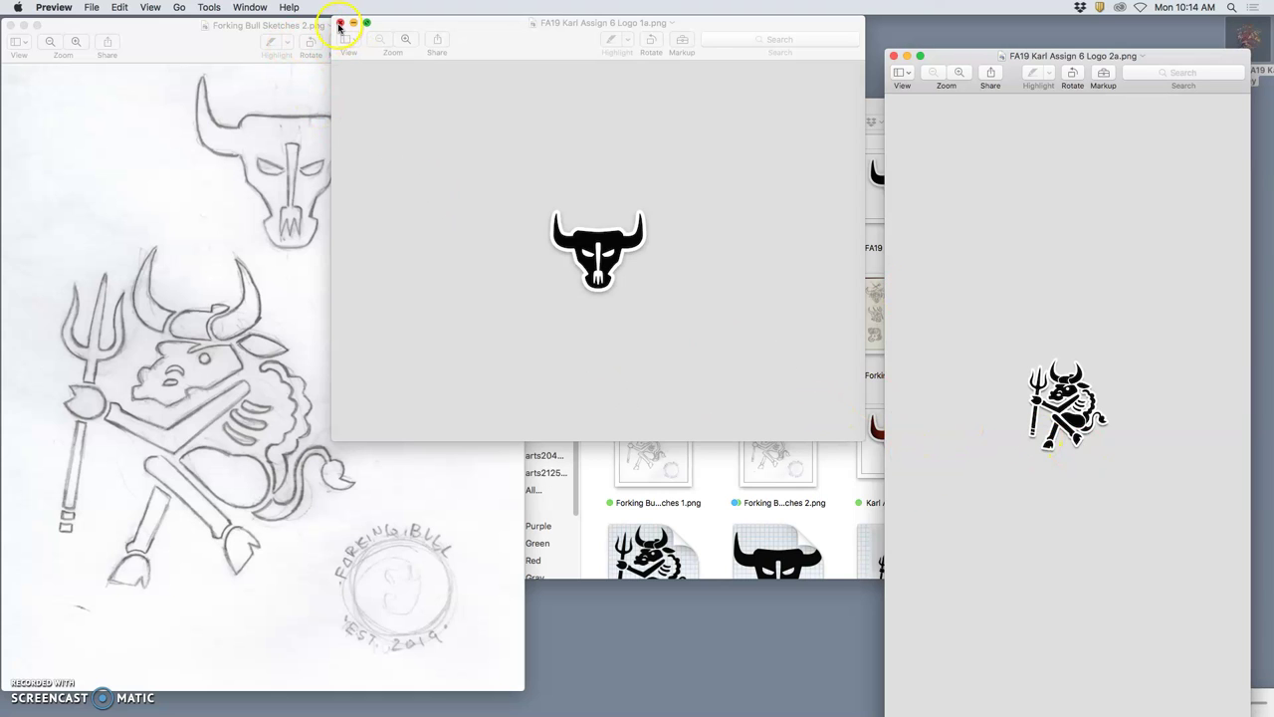
Step: Open the gradient Logo 1b bull head in Preview, moving, resizing and zooming it out
left_click(828, 472)
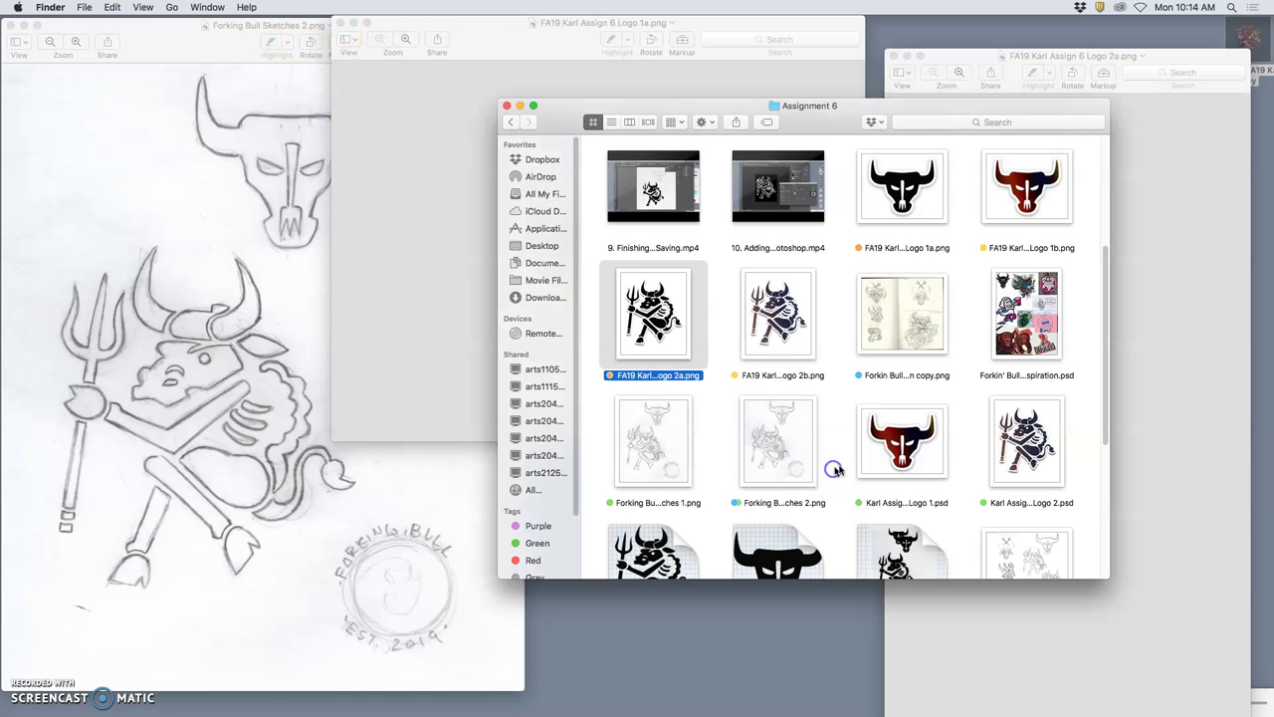
double_click(1026, 212)
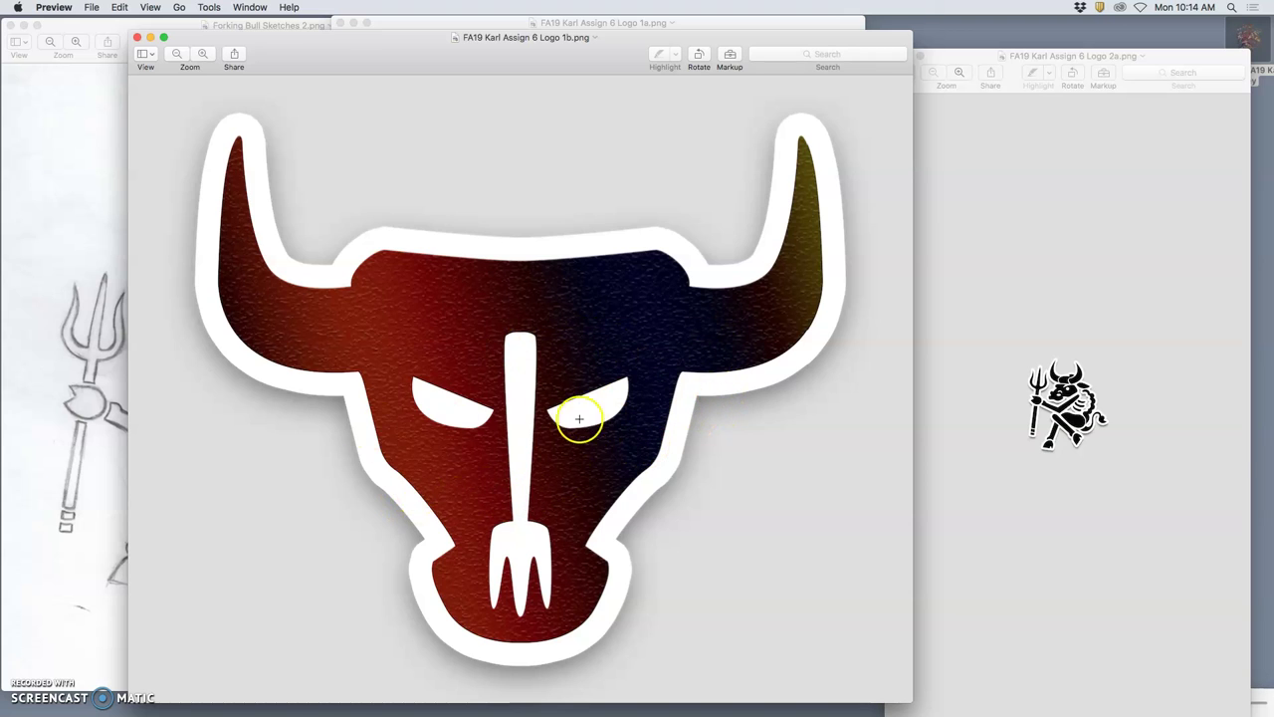
left_click_drag(835, 40, 1206, 25)
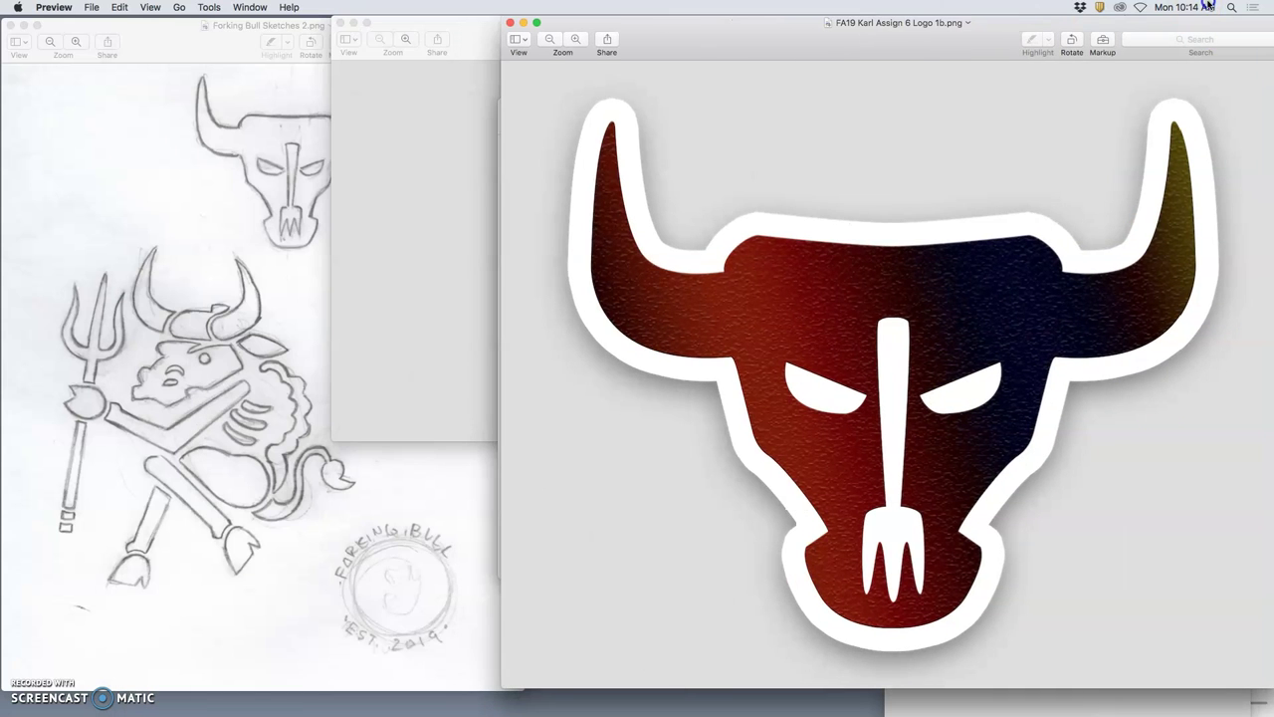
key("super+minus")
key("super+minus")
key("super+minus")
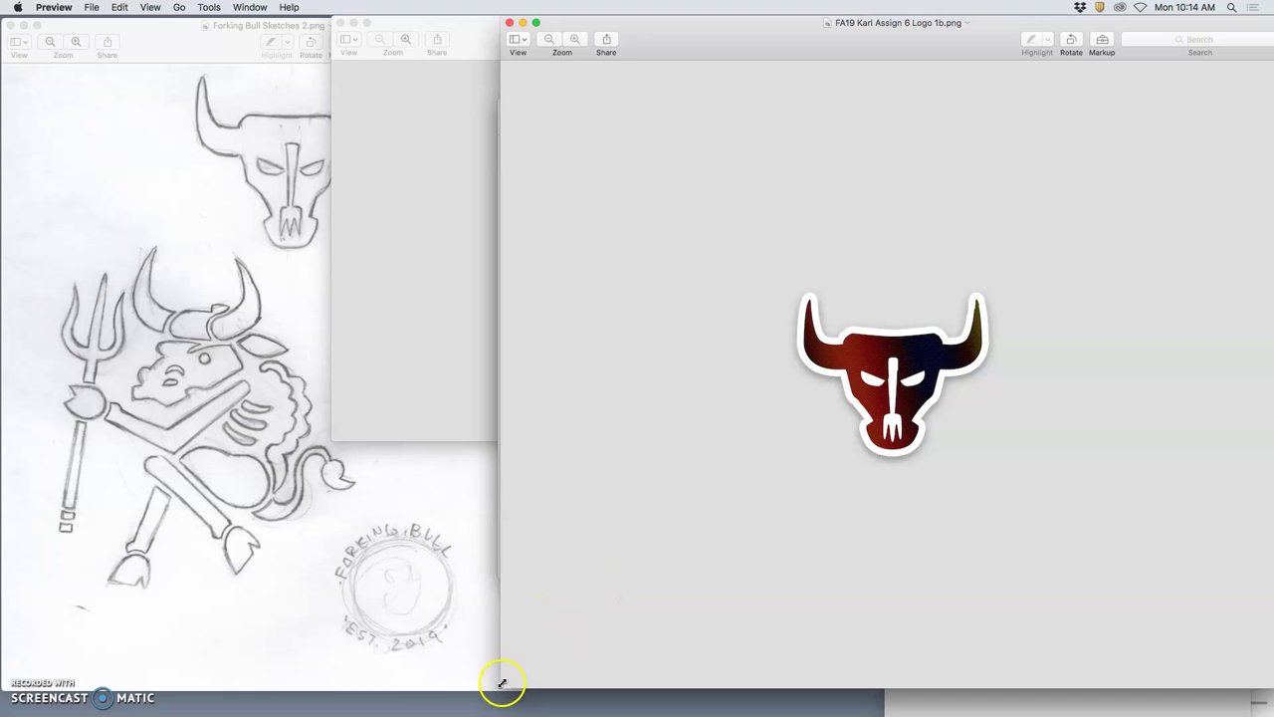
left_click_drag(502, 683, 709, 450)
left_click(449, 348)
left_click(959, 335)
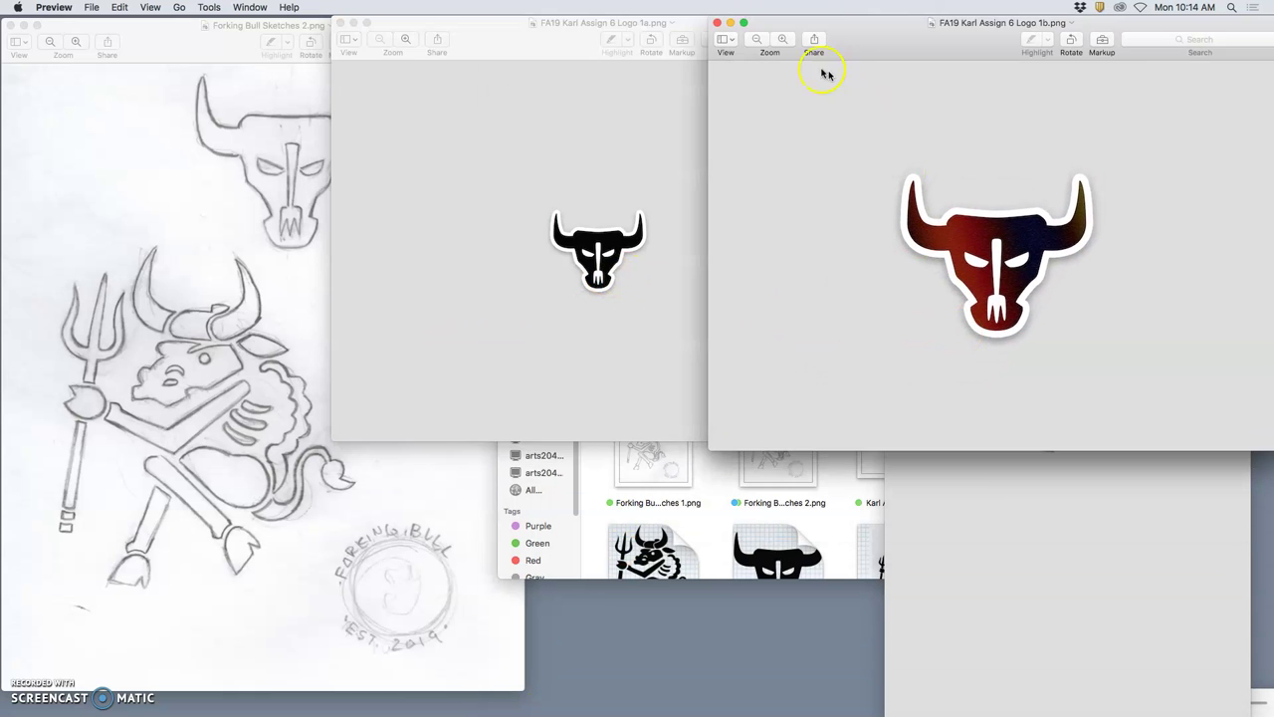
left_click(756, 39)
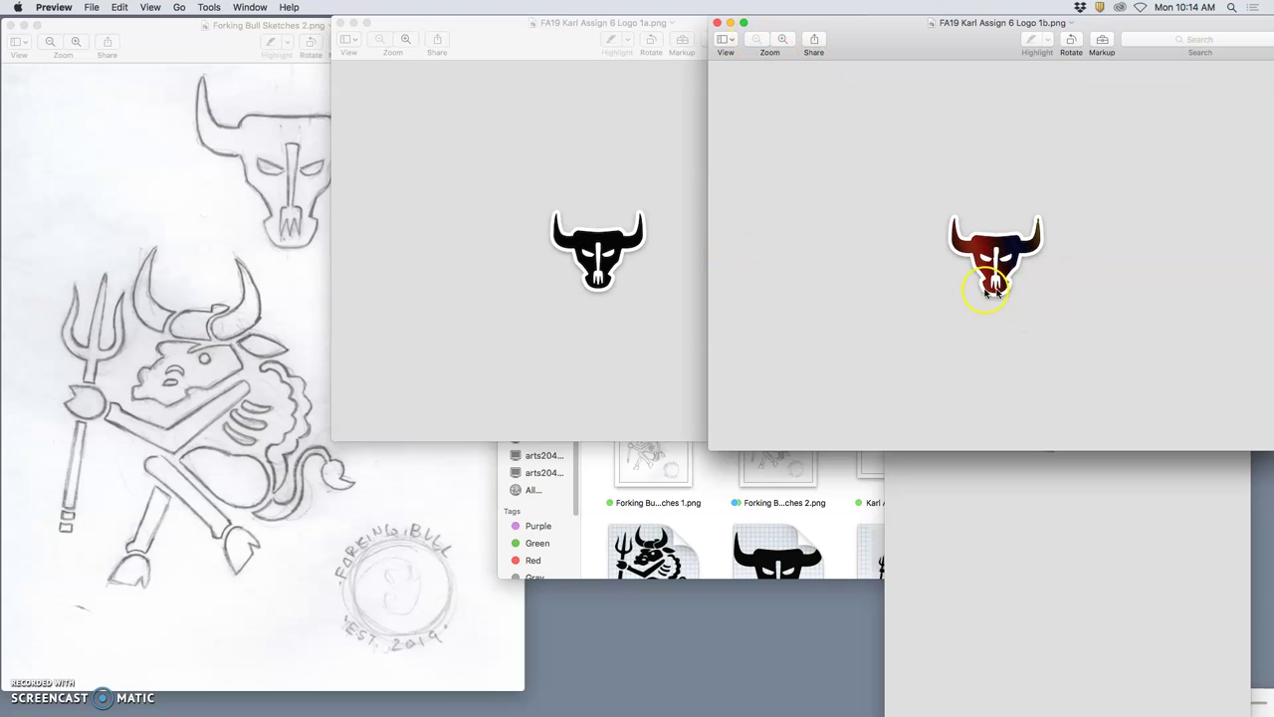
Step: Close the Logo 1b and Logo 1a windows and return to the Assignment 6 folder
left_click(718, 23)
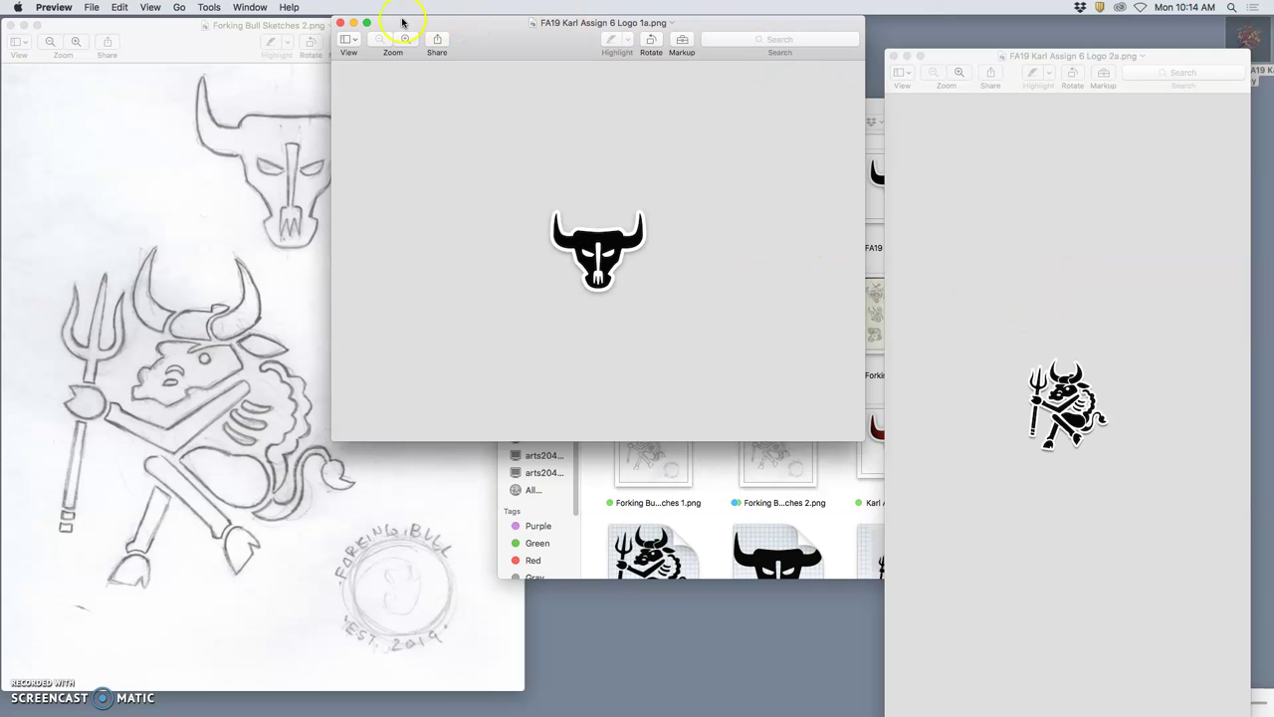
left_click(341, 24)
left_click(768, 109)
scroll(861, 359, "down", 3)
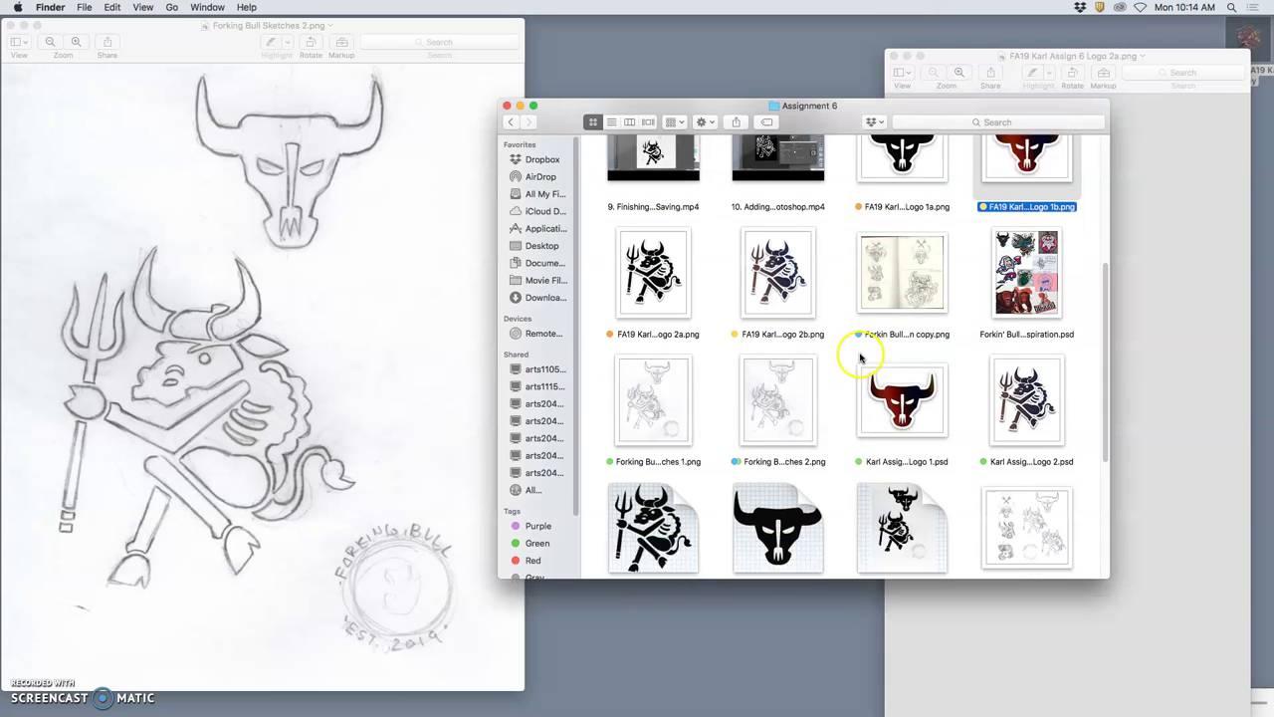
scroll(1006, 360, "up", 3)
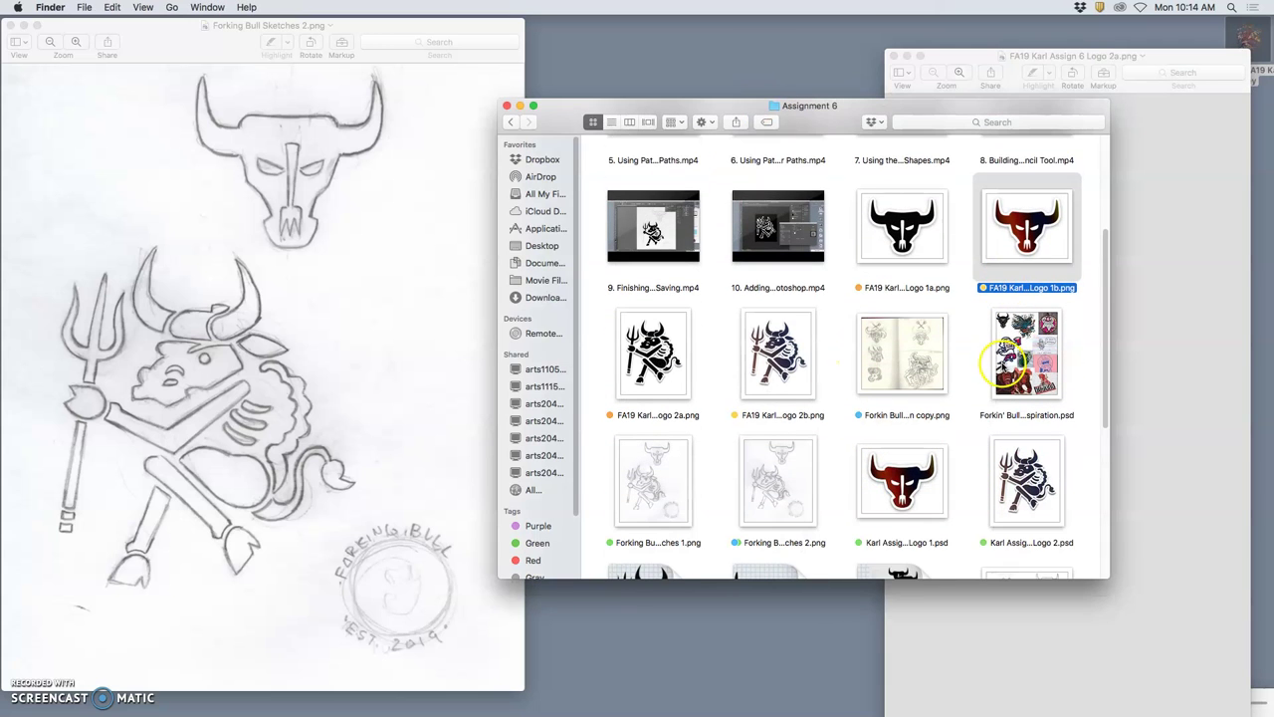
double_click(792, 348)
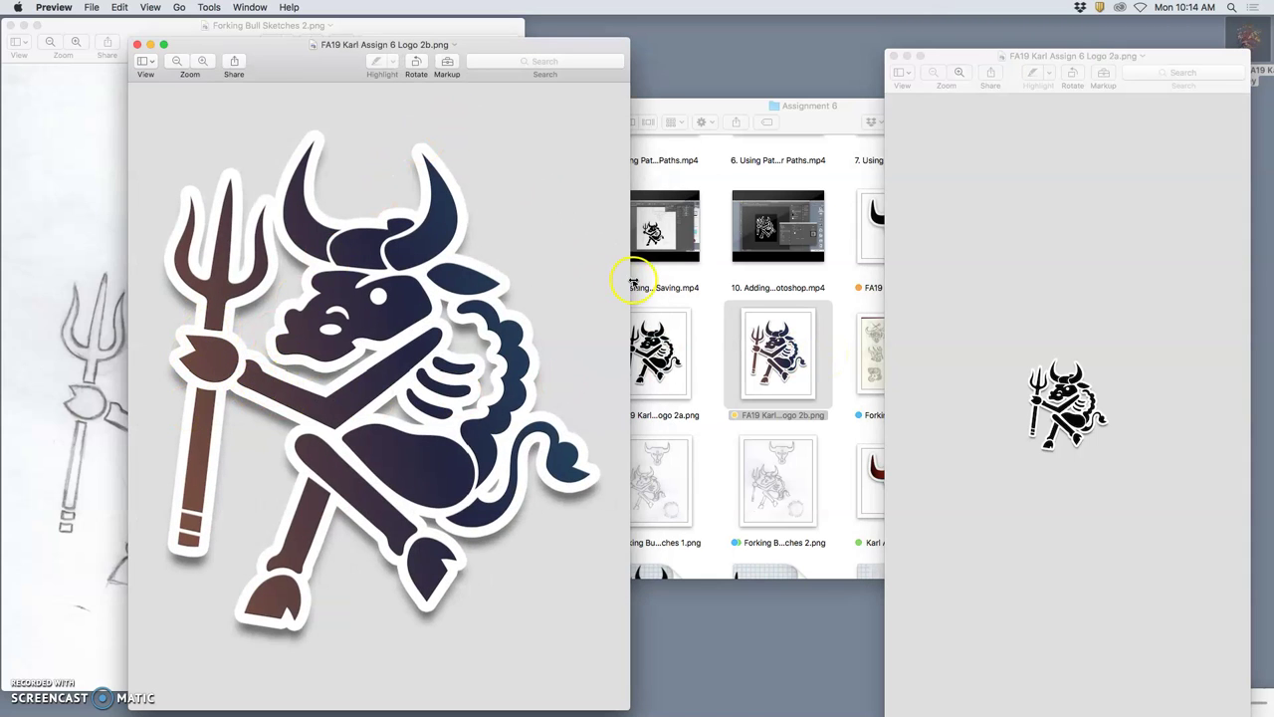
left_click_drag(630, 282, 903, 291)
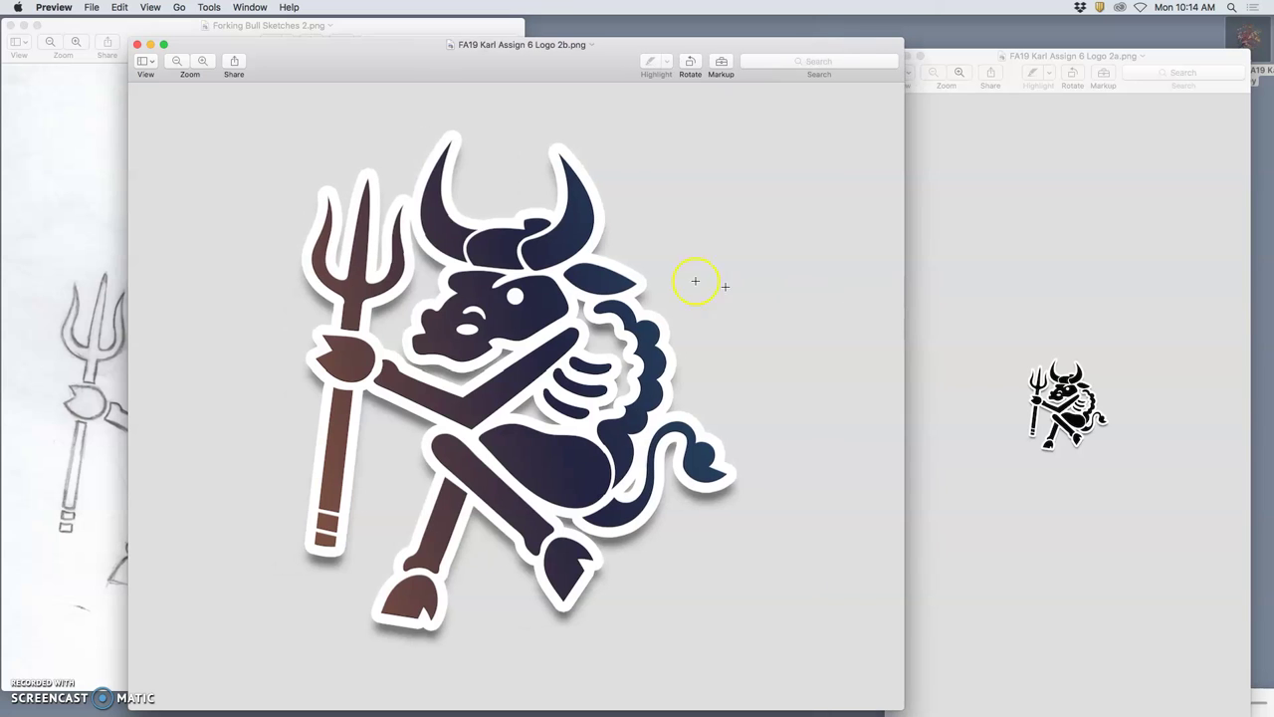
left_click(200, 63)
left_click(200, 63)
left_click(200, 63)
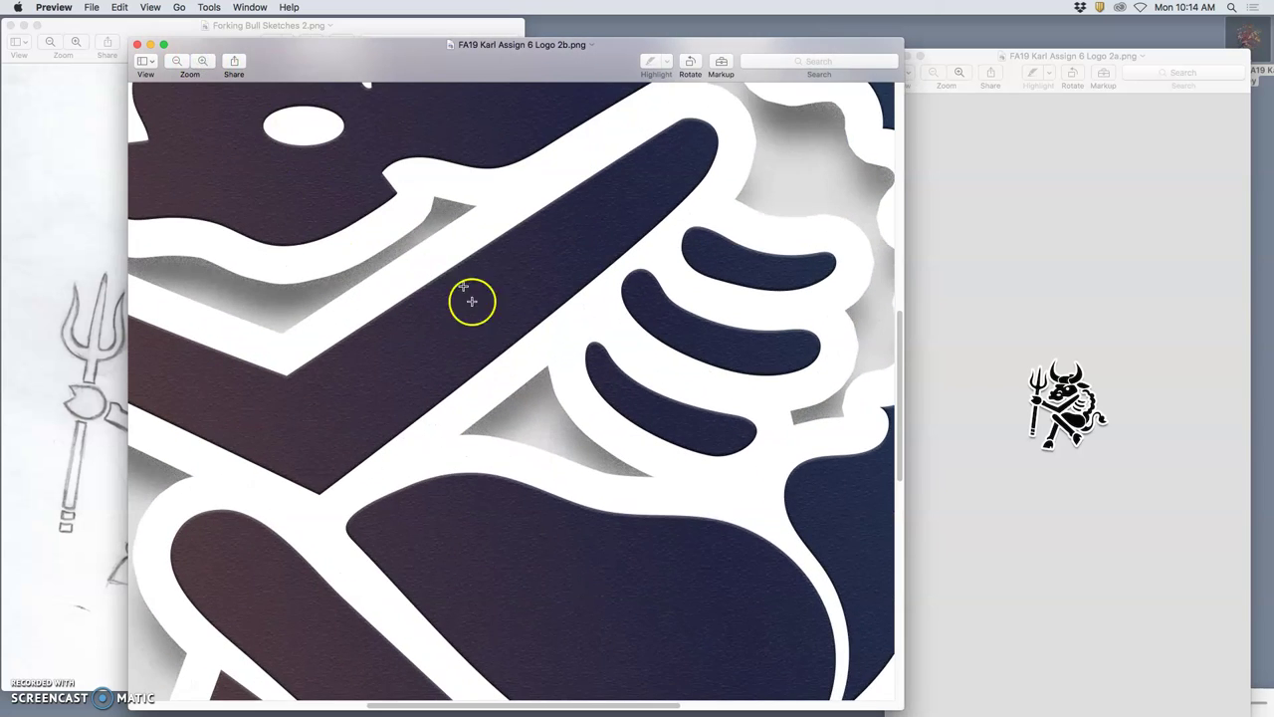
scroll(466, 324, "down", 5)
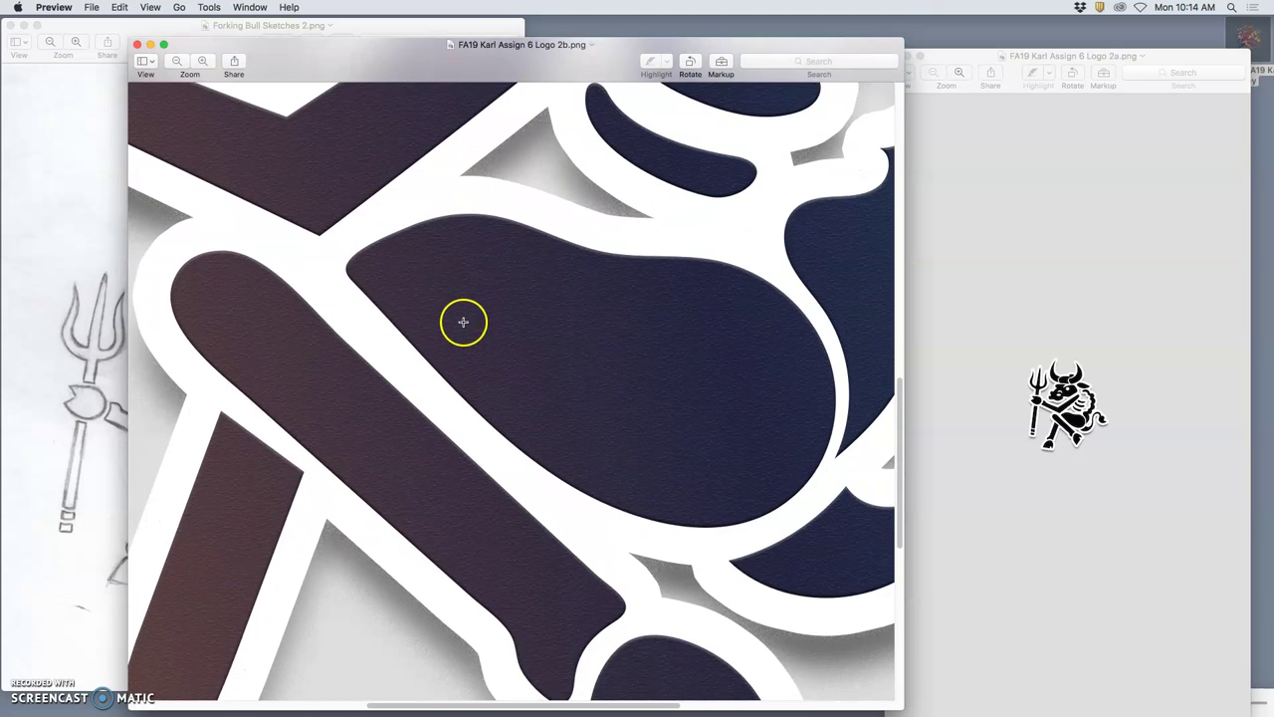
scroll(438, 319, "left", 6)
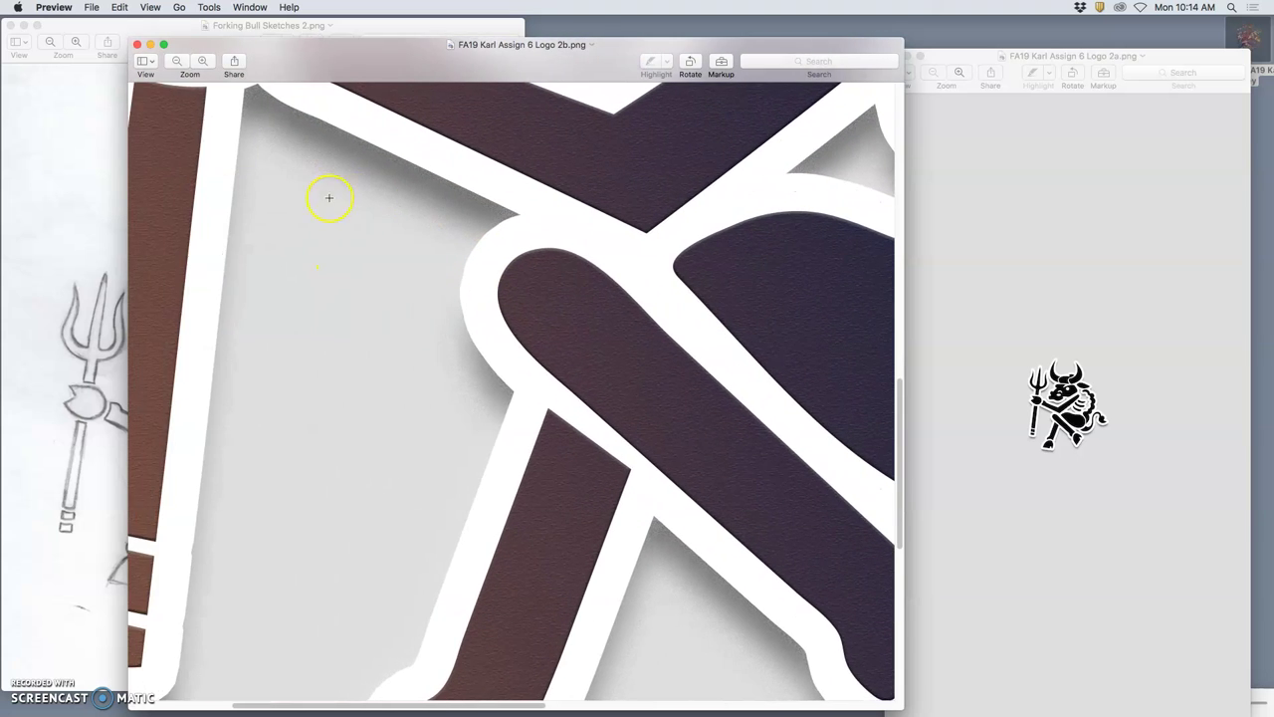
scroll(387, 190, "up", 10)
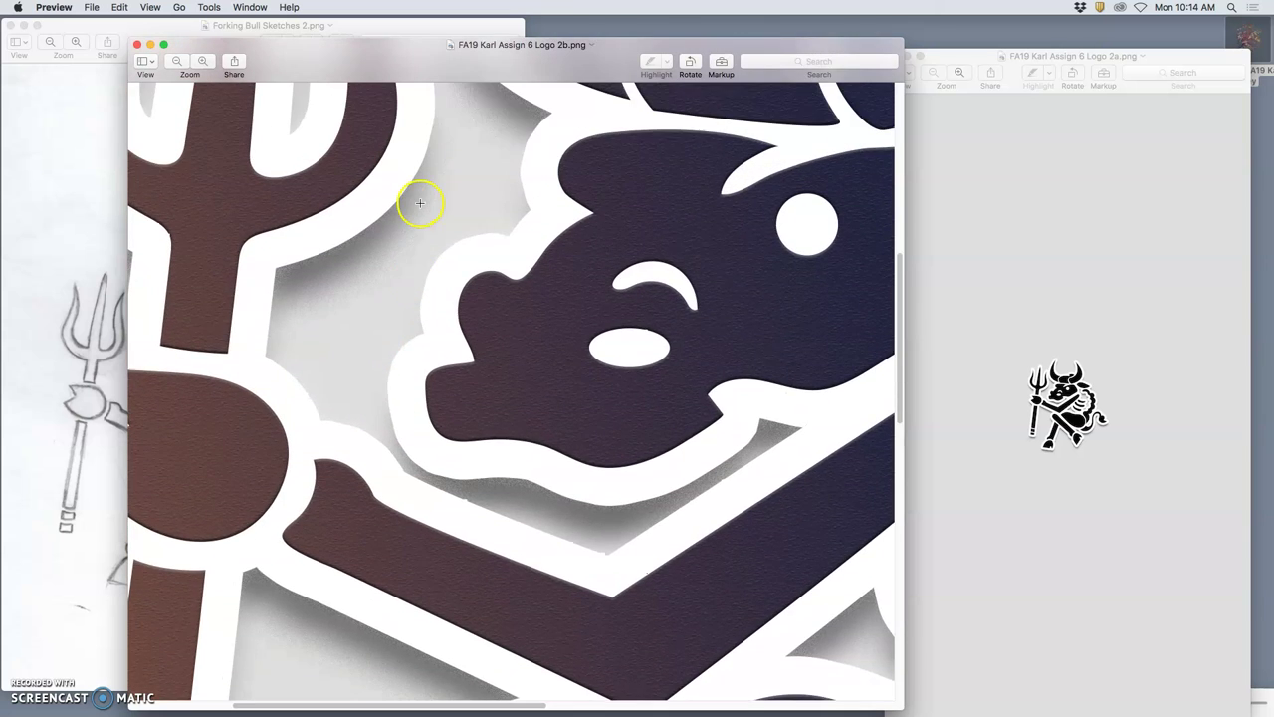
scroll(420, 203, "up", 6)
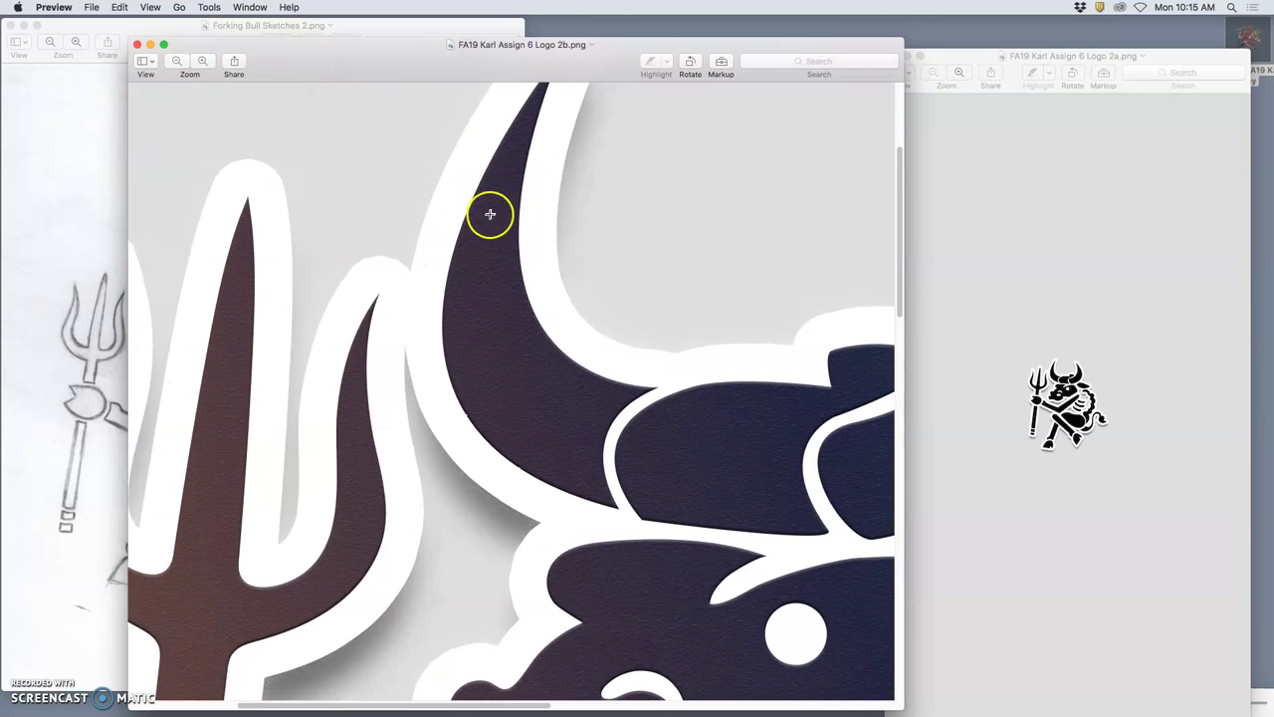
scroll(489, 210, "right", 5)
scroll(484, 215, "down", 8)
scroll(483, 215, "right", 6)
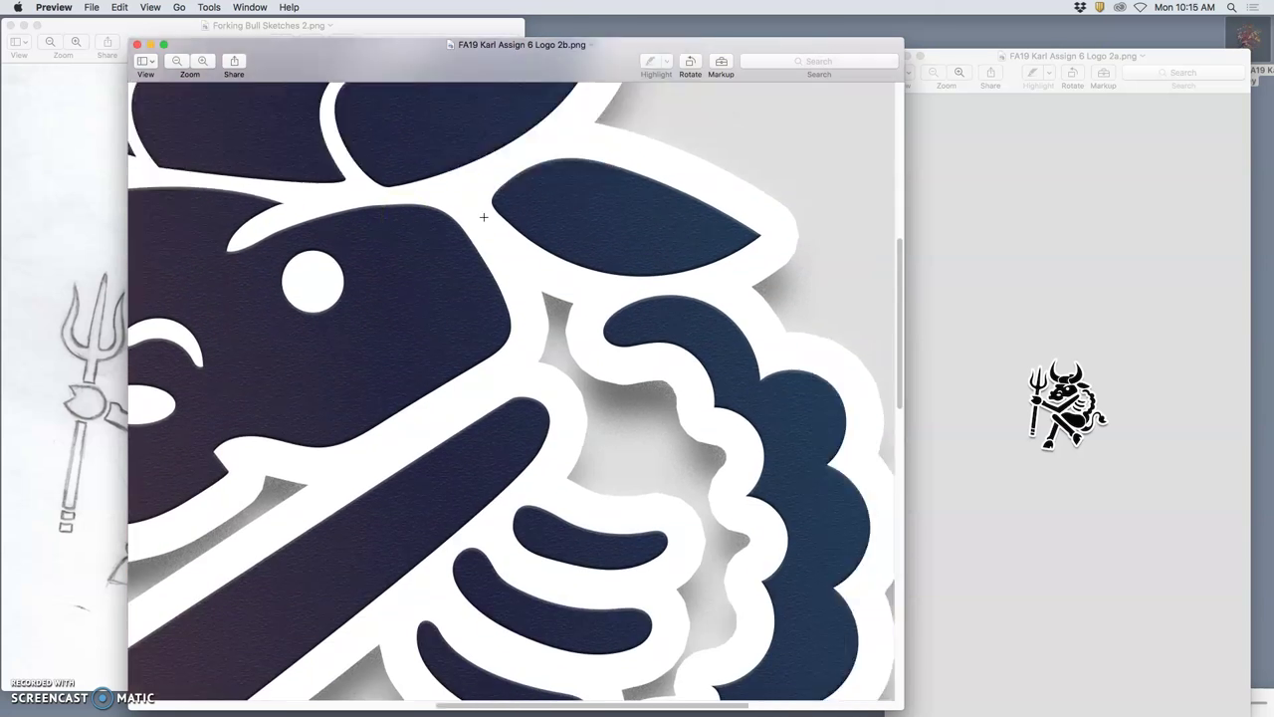
scroll(484, 215, "down", 5)
scroll(484, 215, "right", 4)
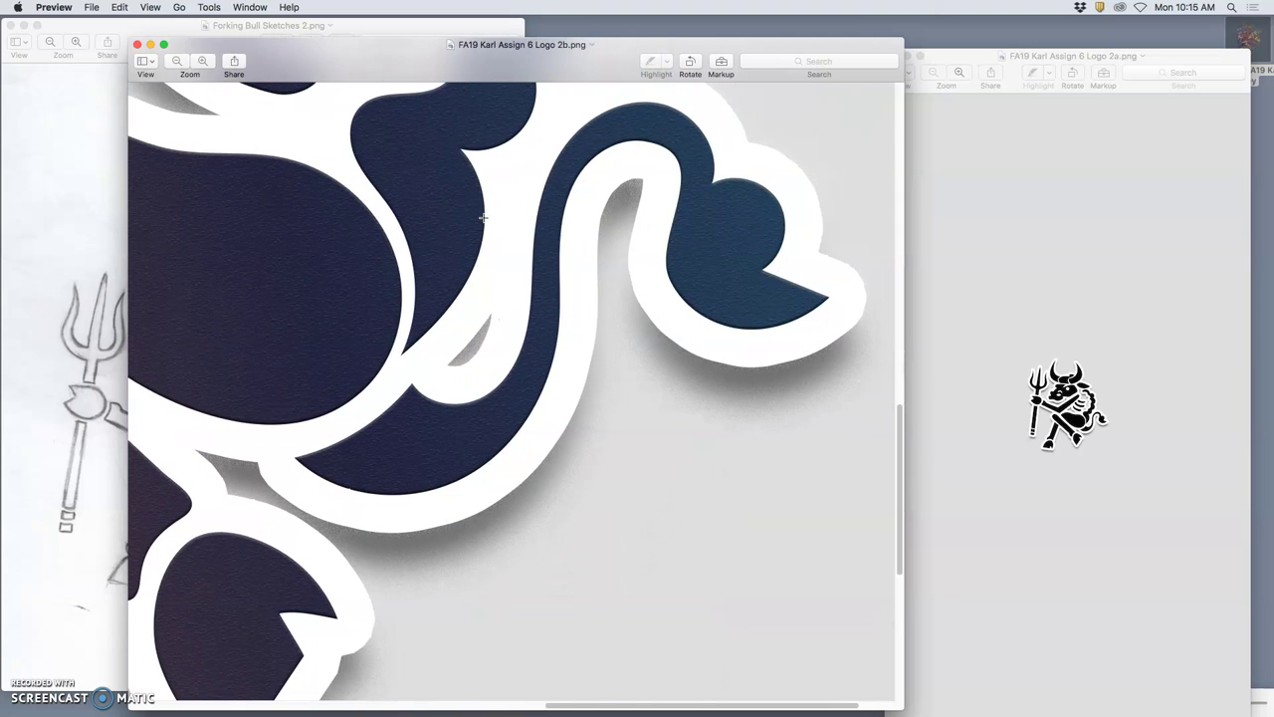
scroll(782, 295, "right", 2)
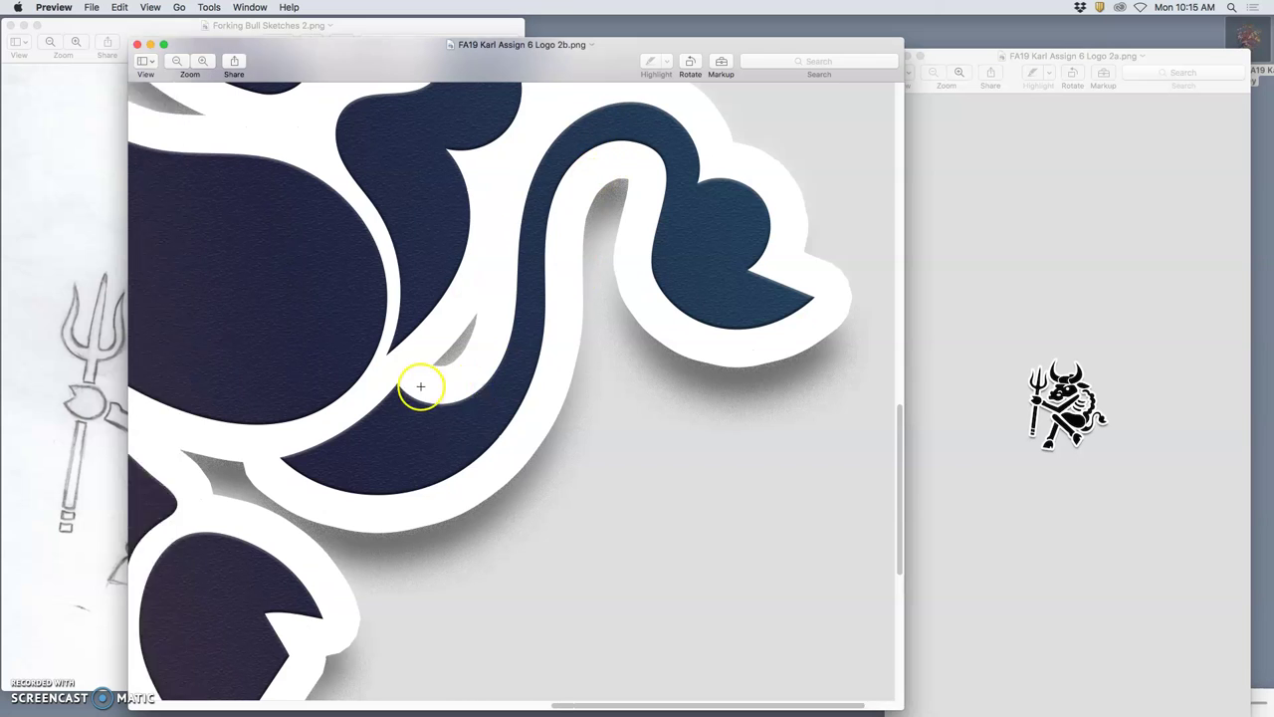
scroll(419, 385, "left", 5)
scroll(419, 384, "left", 8)
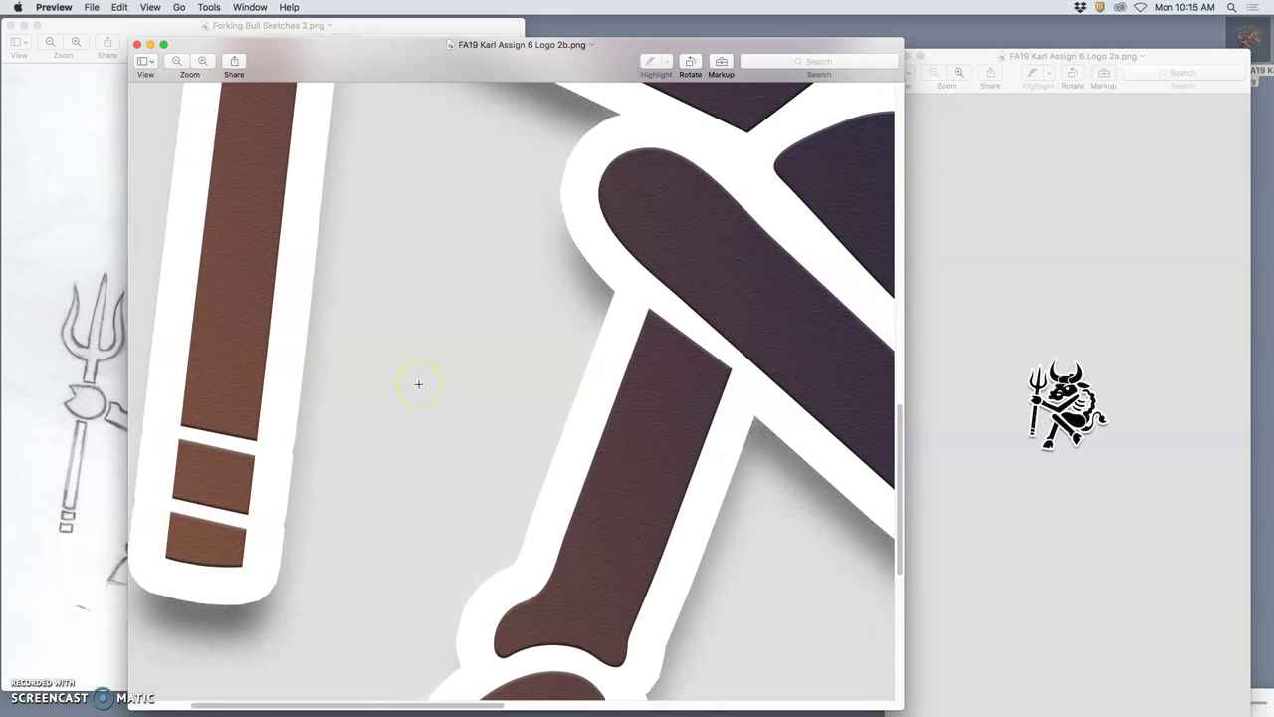
scroll(419, 385, "up", 10)
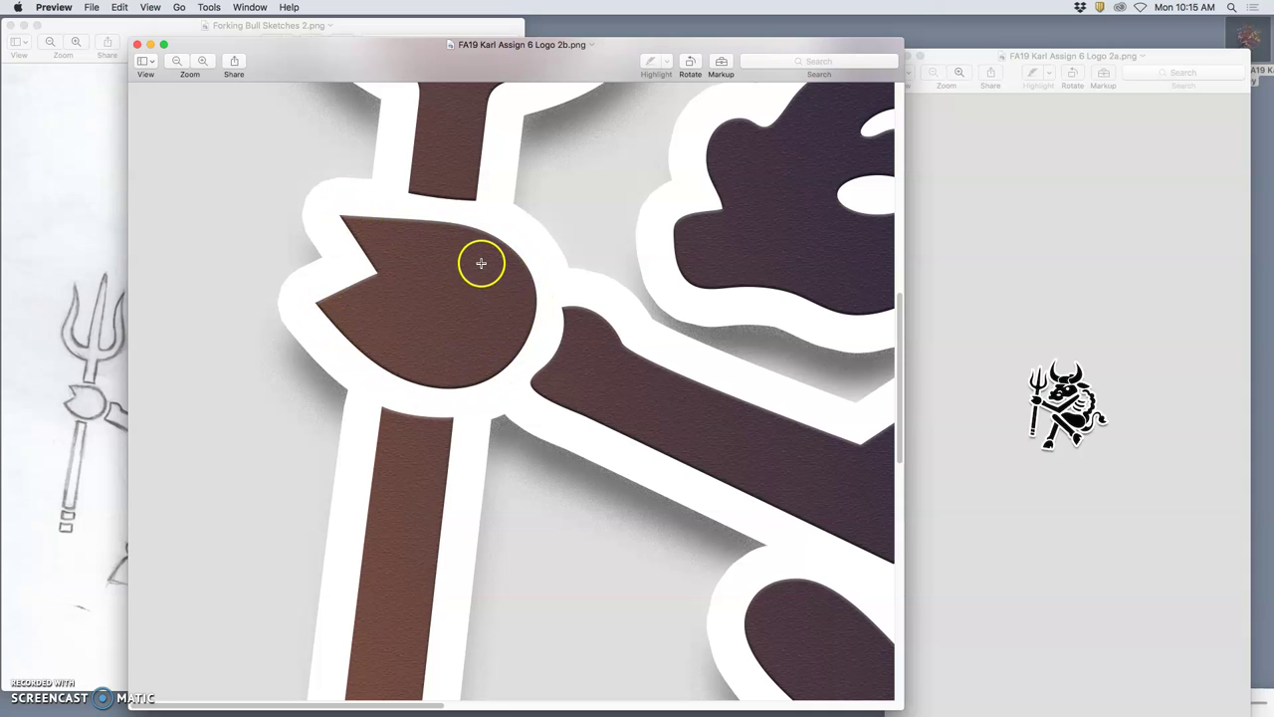
scroll(495, 269, "up", 10)
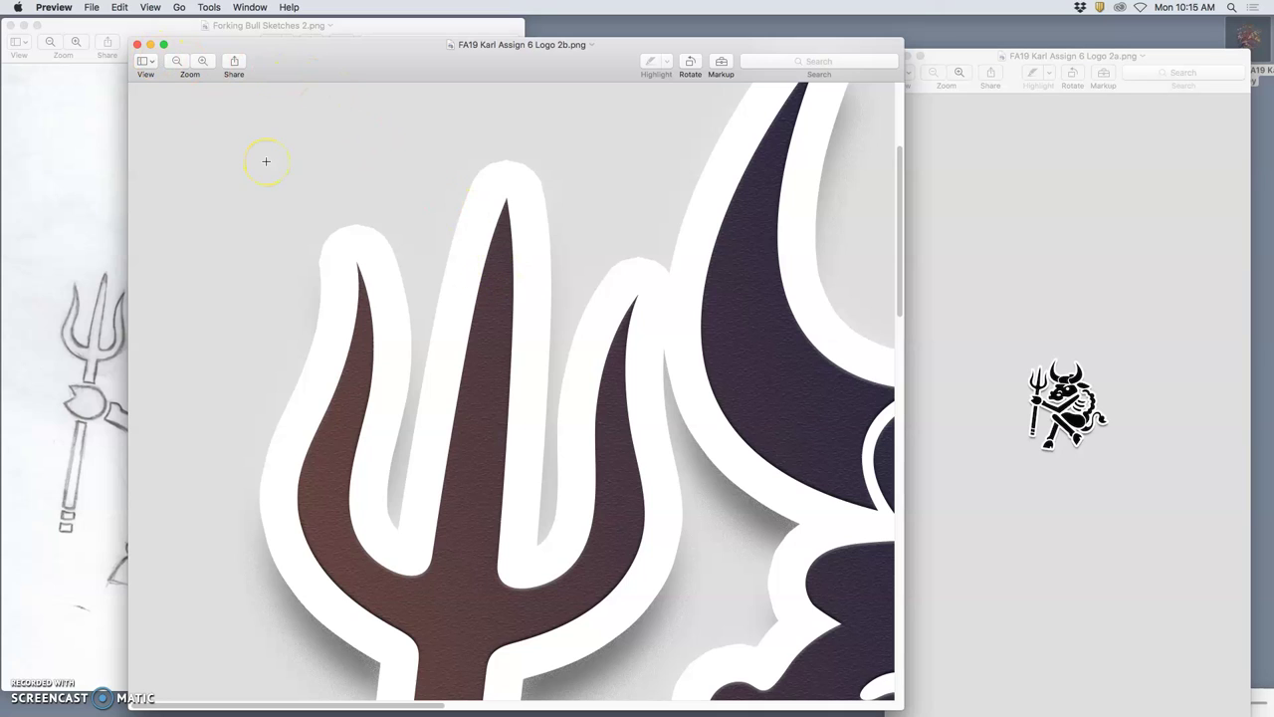
scroll(266, 161, "down", 5)
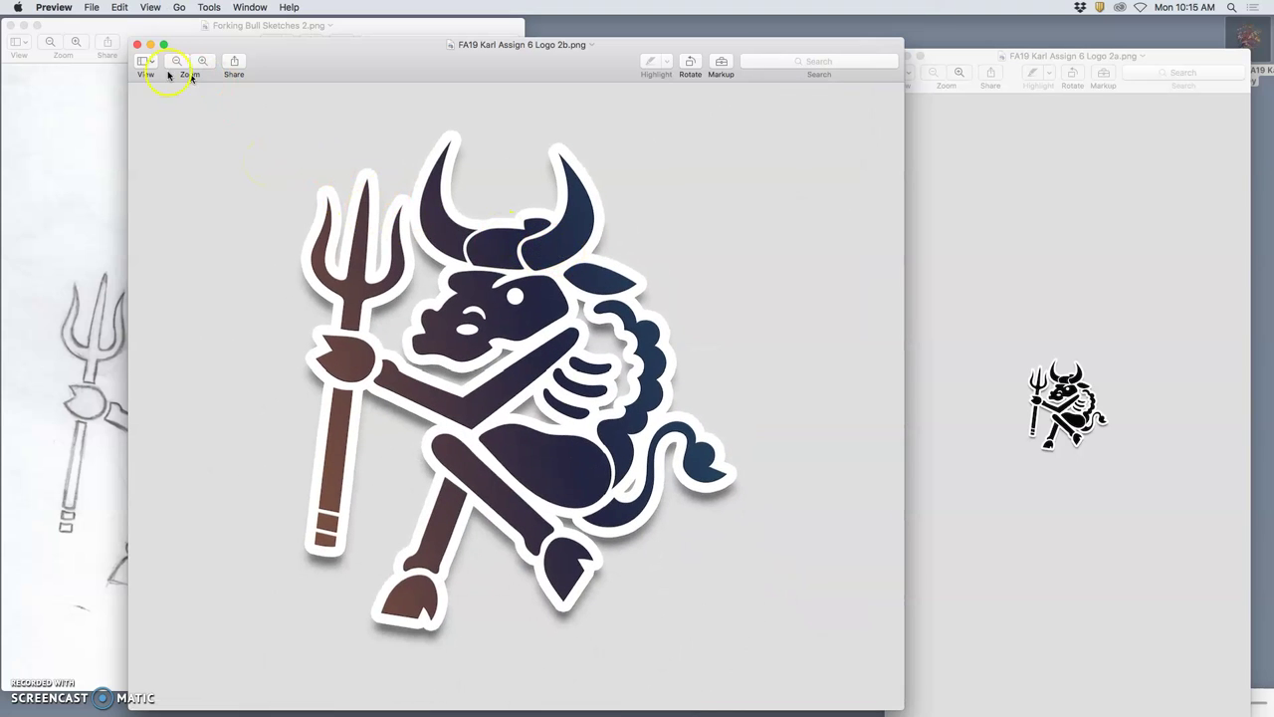
Step: Close the Logo 2b, Logo 2a and Forking Bull sketch previews, leaving the Assignment 6 folder
left_click(136, 45)
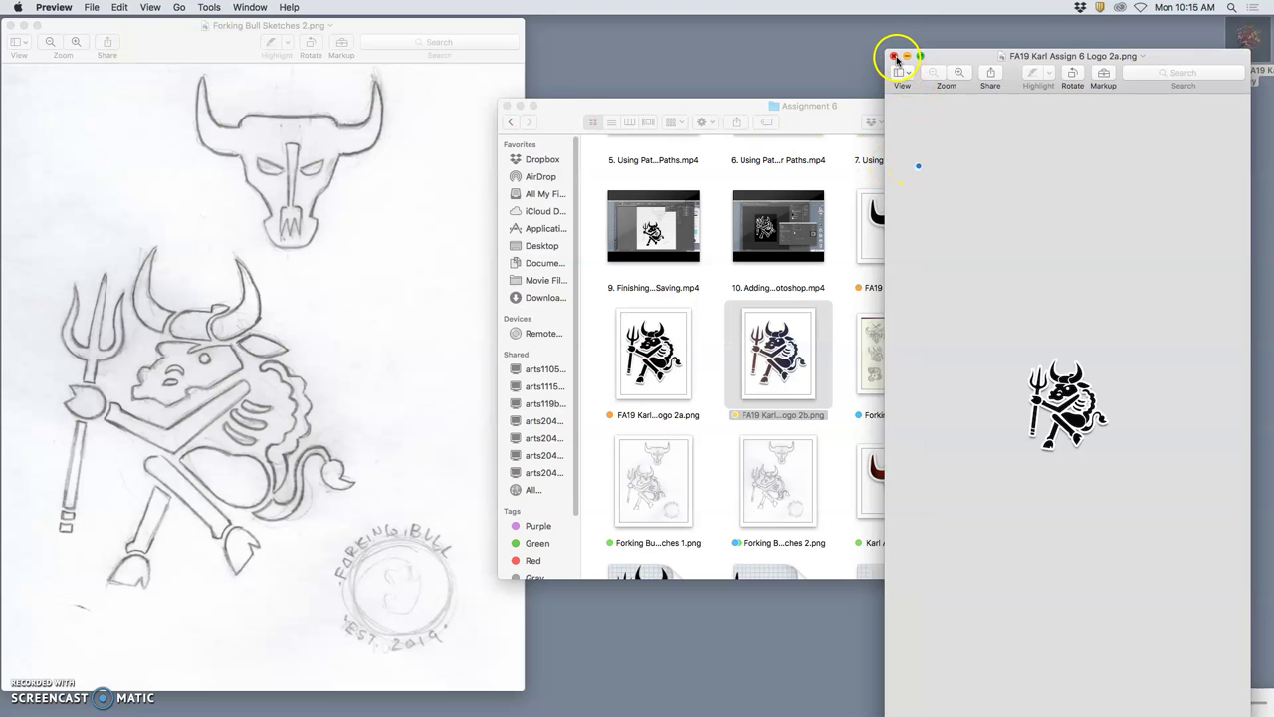
left_click(894, 57)
left_click(847, 227)
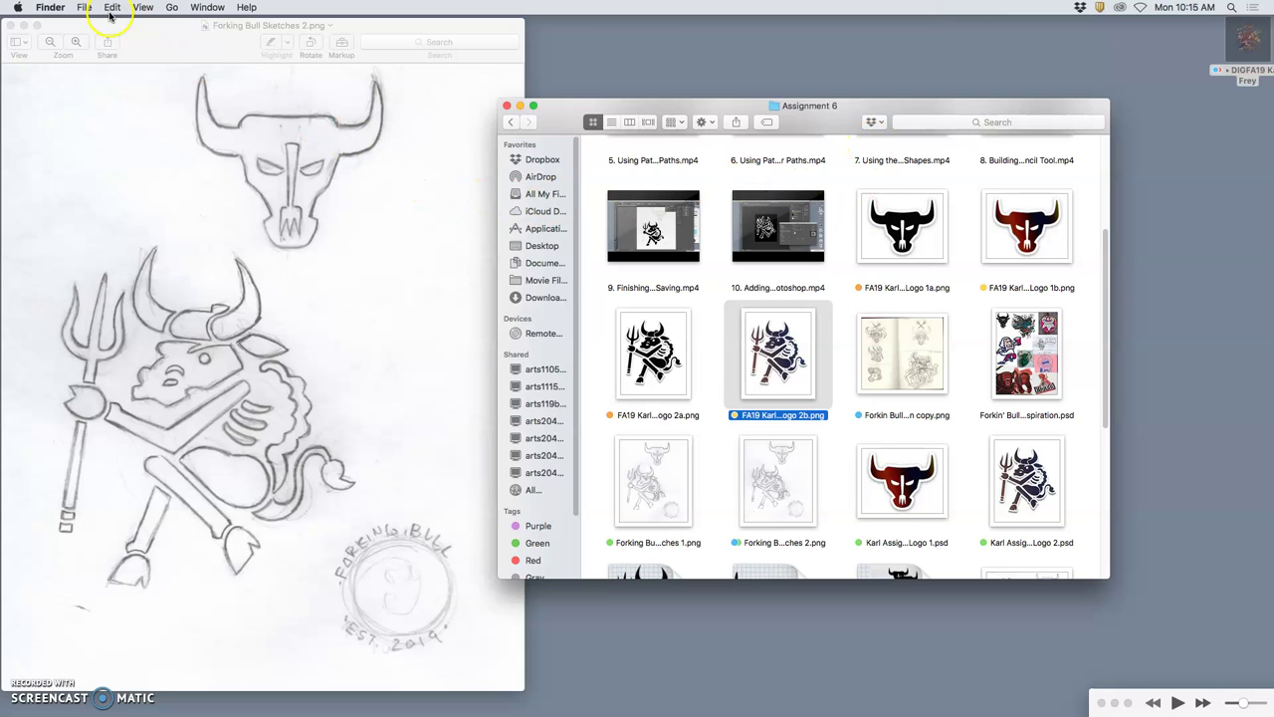
left_click(11, 26)
left_click(853, 302)
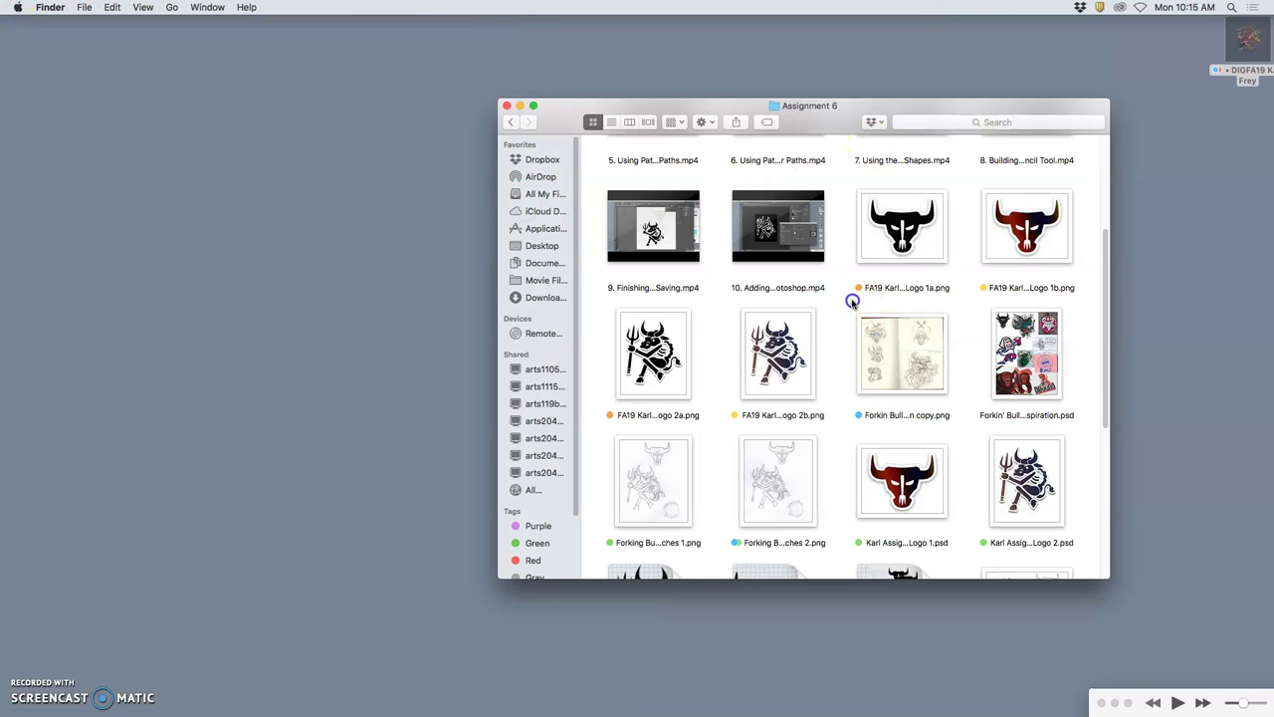
scroll(946, 423, "down", 5)
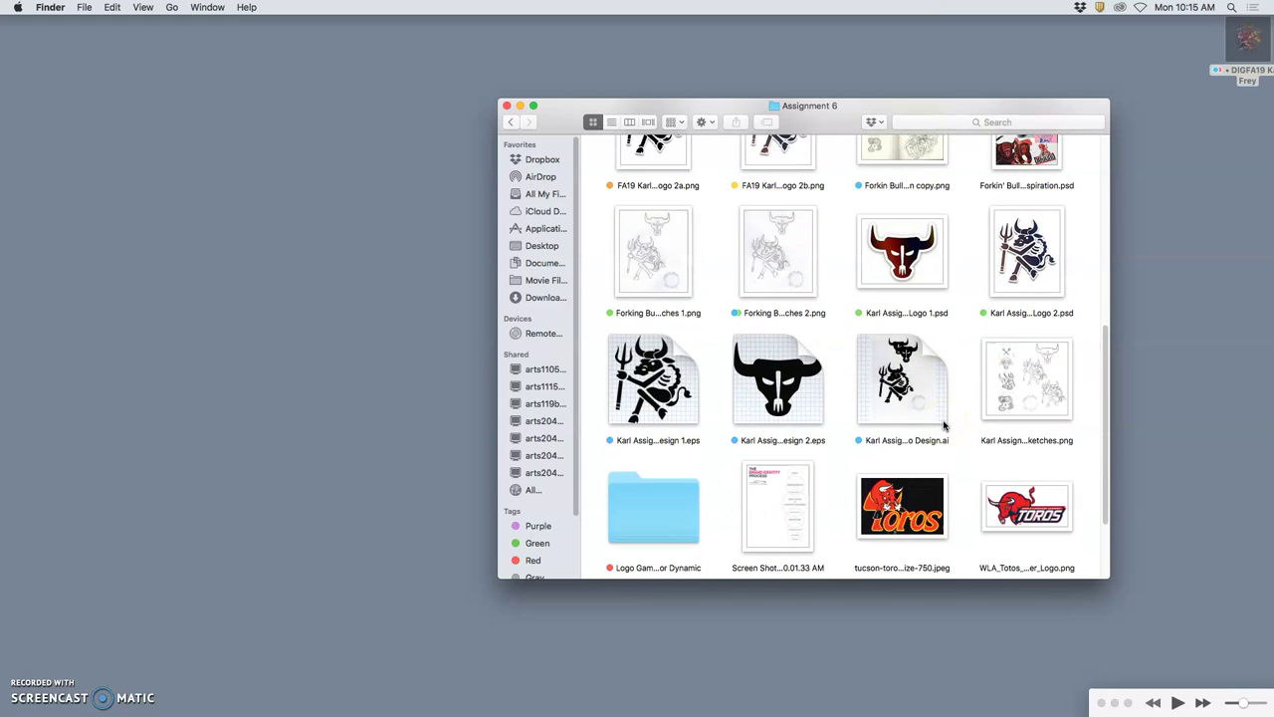
scroll(1053, 433, "down", 3)
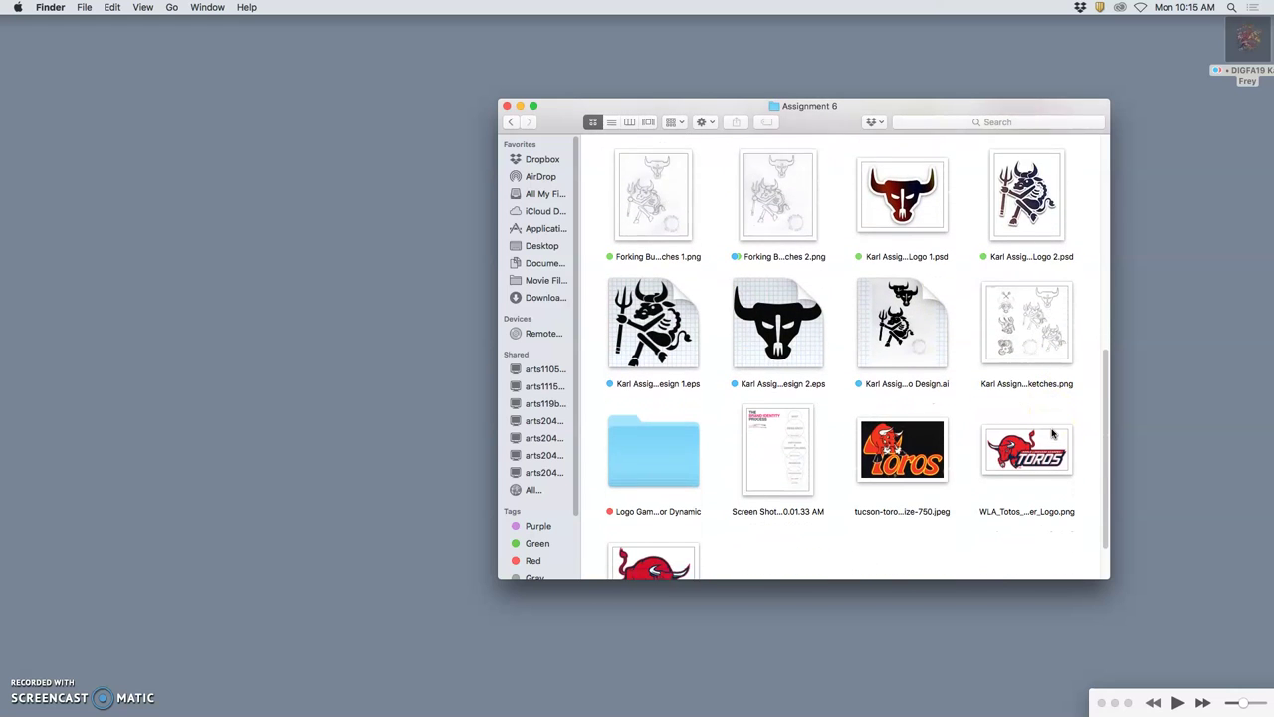
scroll(1053, 433, "up", 2)
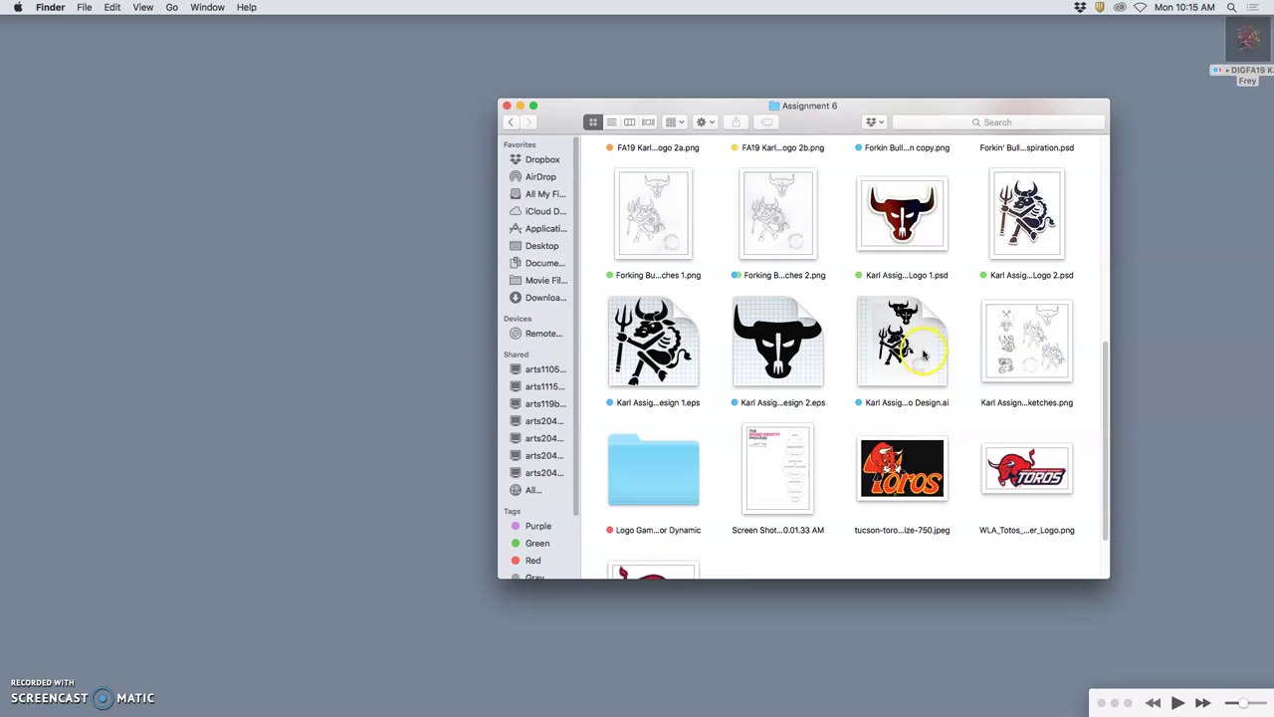
Step: Show the context menu for the first Design eps file, then dismiss it without opening
right_click(666, 348)
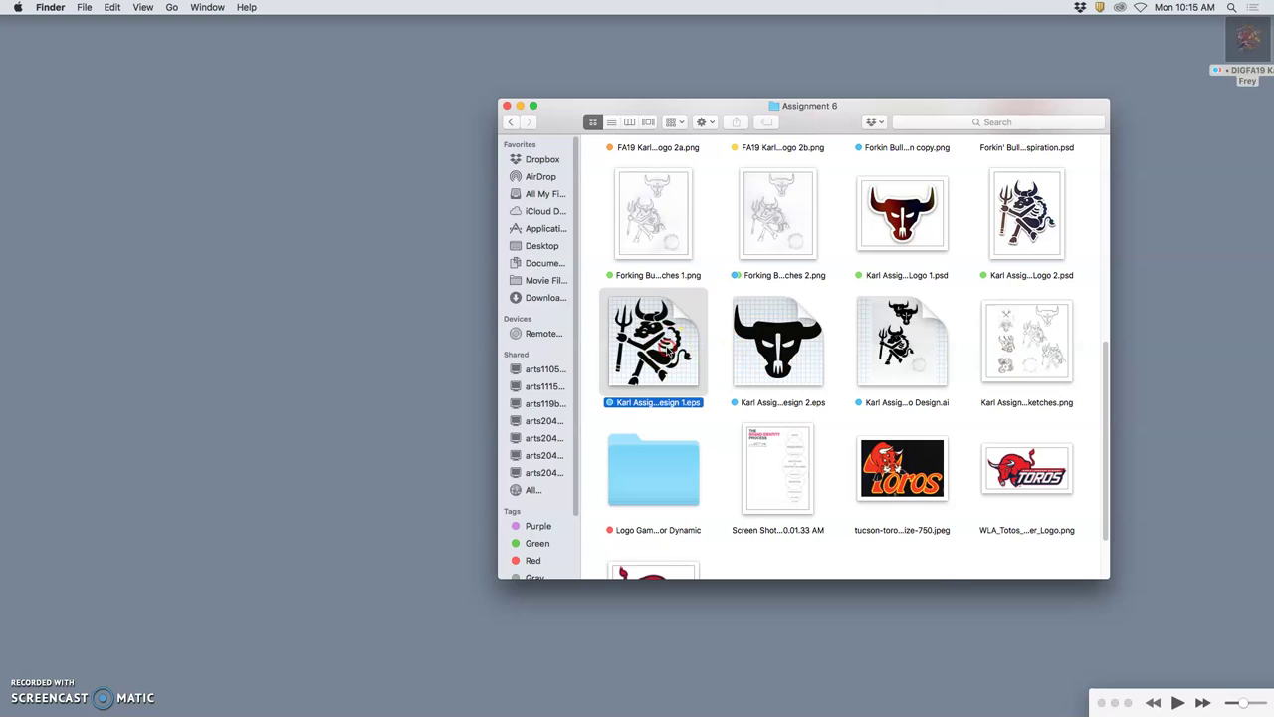
mouse_move(686, 366)
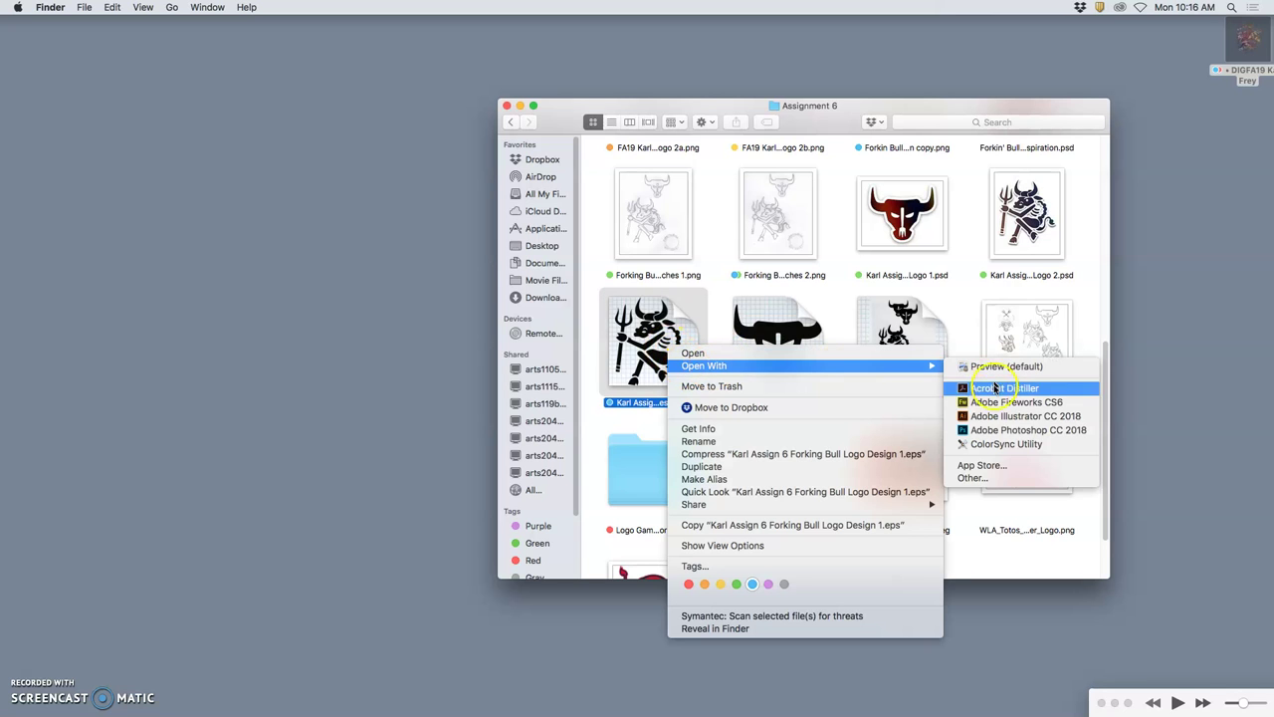
left_click(996, 419)
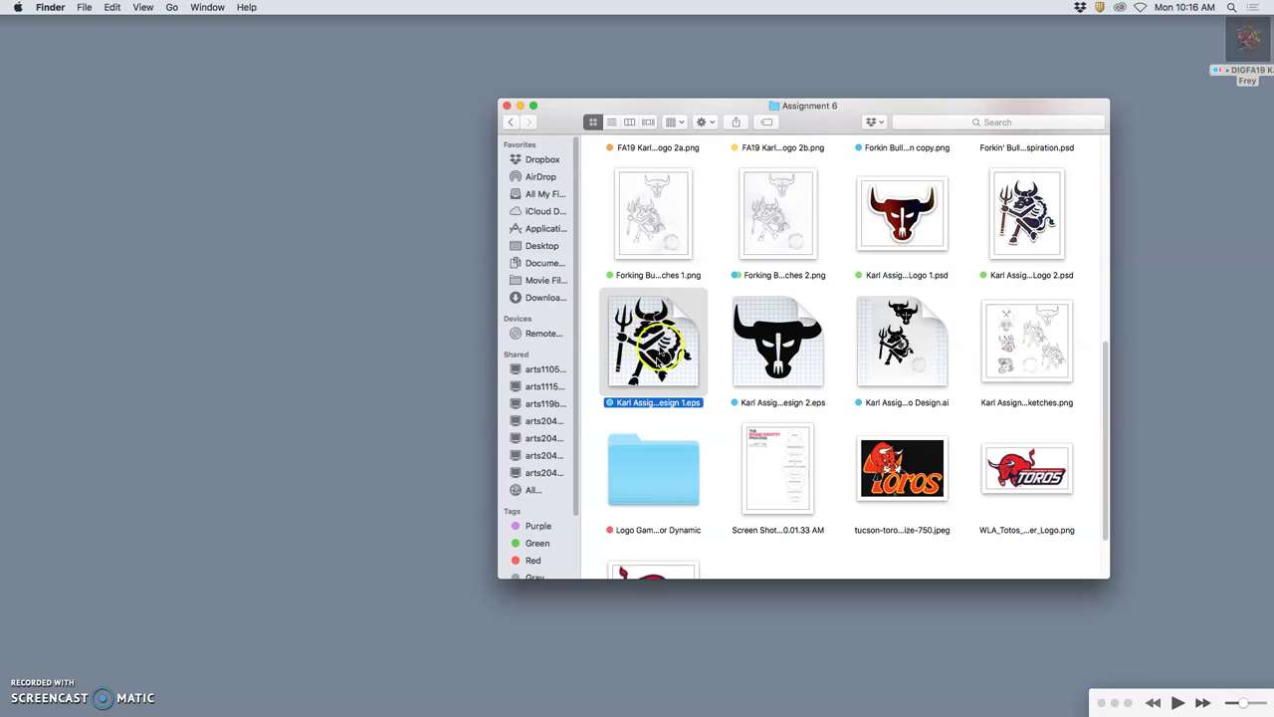
left_click(612, 707)
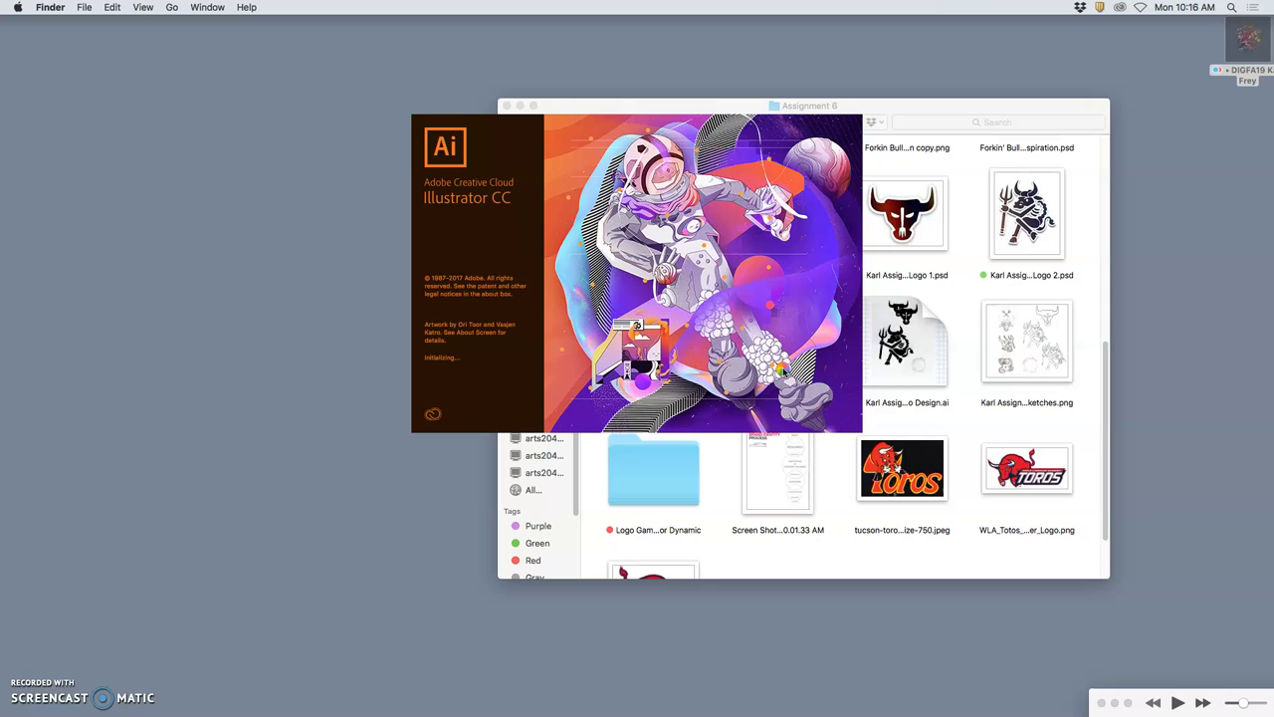
Step: Peek into the Logo Game Symmetry folder and go back to Assignment 6
left_click(947, 418)
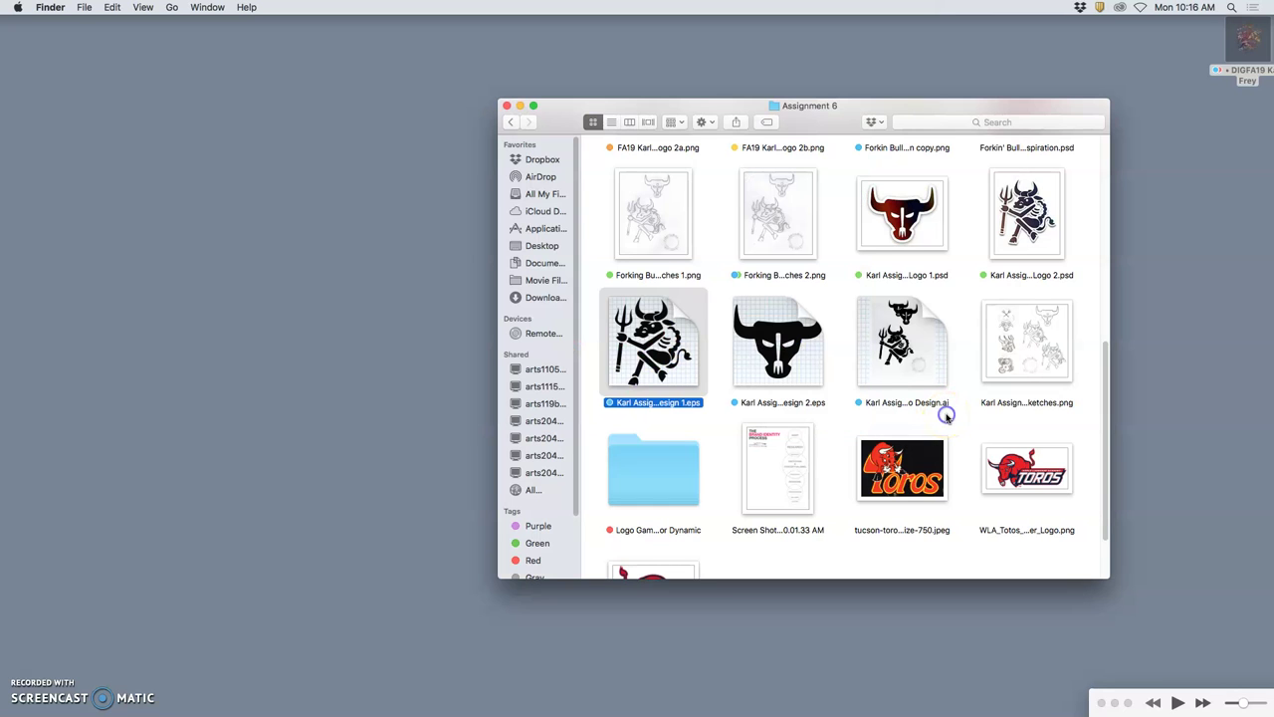
double_click(677, 461)
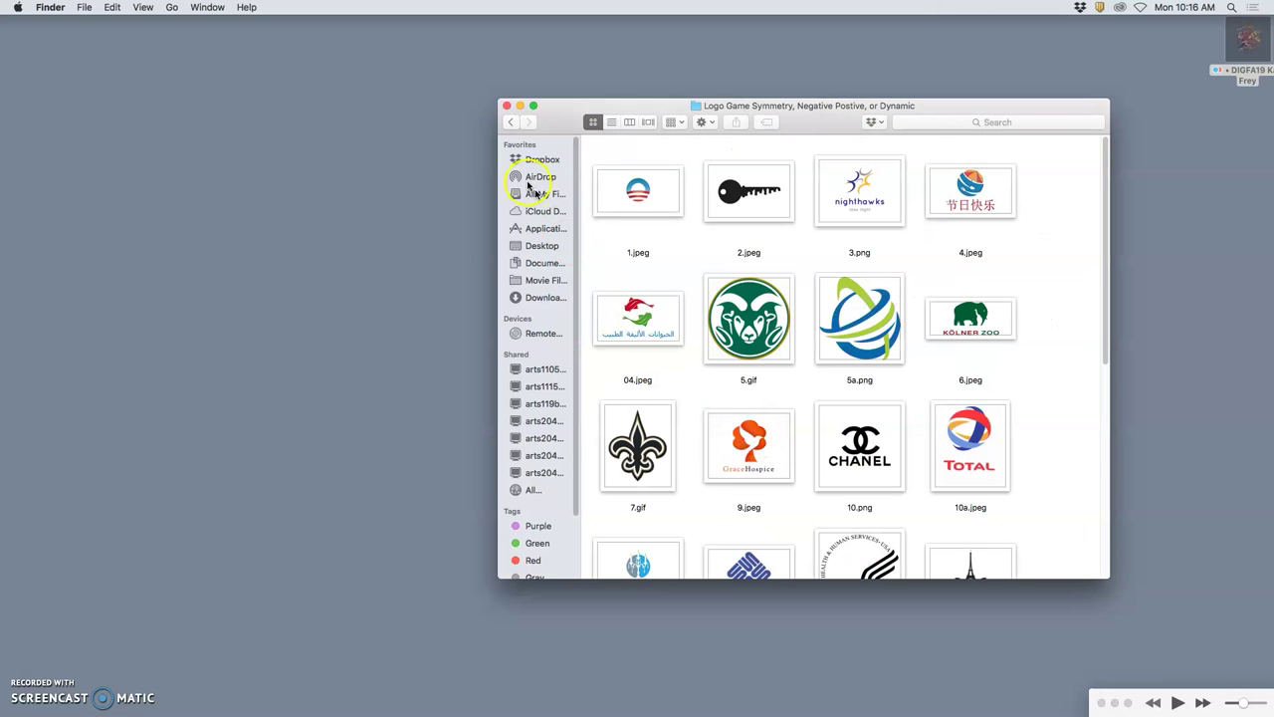
left_click(515, 122)
scroll(772, 267, "up", 5)
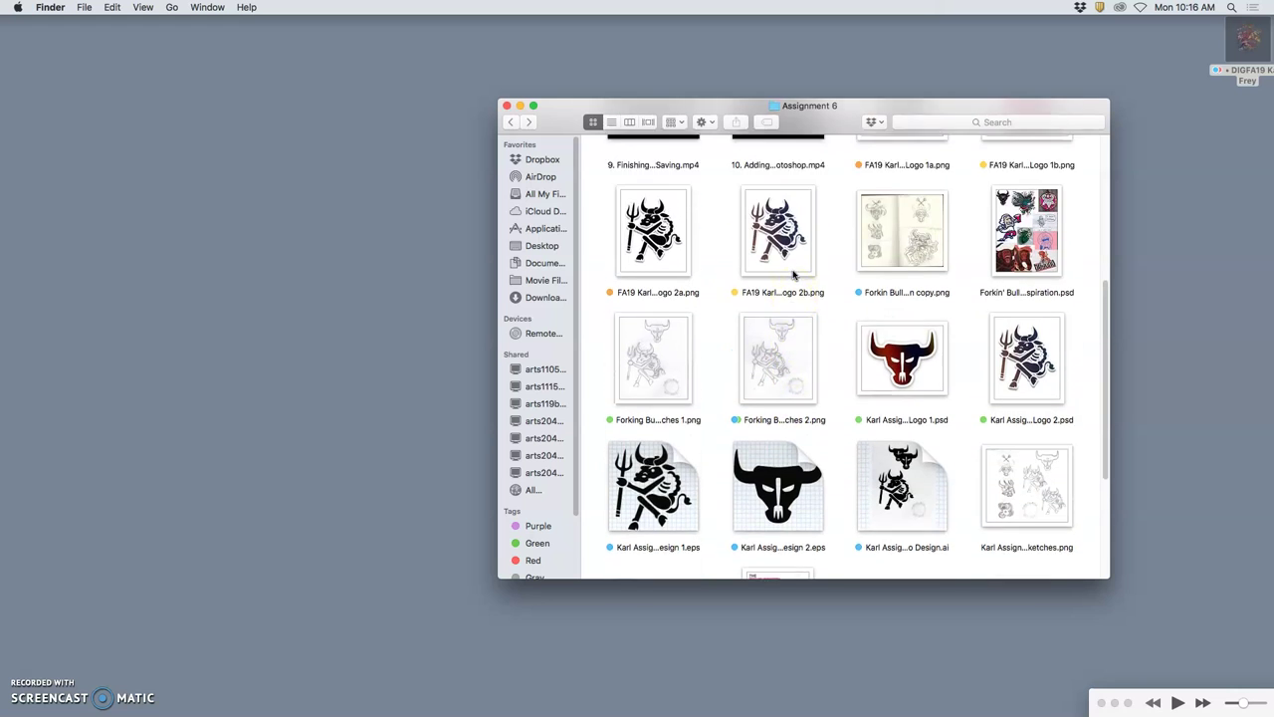
scroll(793, 274, "down", 3)
scroll(794, 274, "up", 5)
scroll(793, 274, "down", 10)
mouse_move(590, 711)
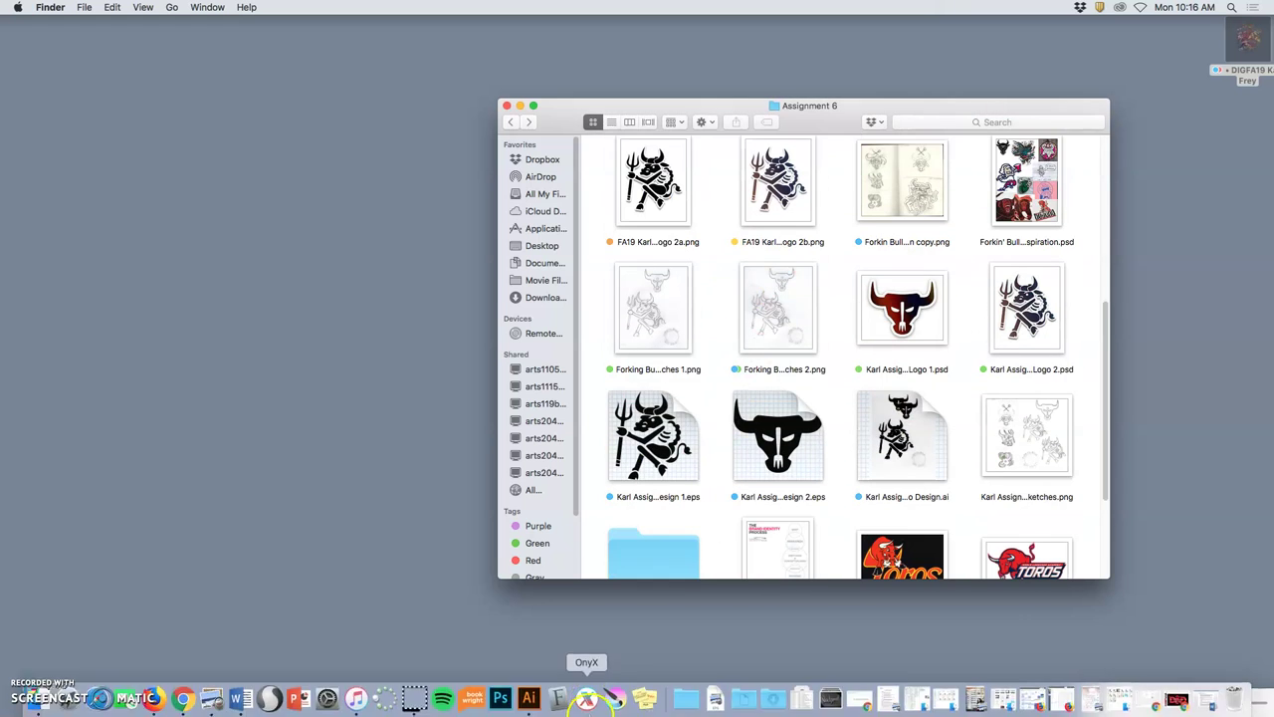
Step: In Chrome, go from the college portal to My Courses and expand the course list
left_click(184, 700)
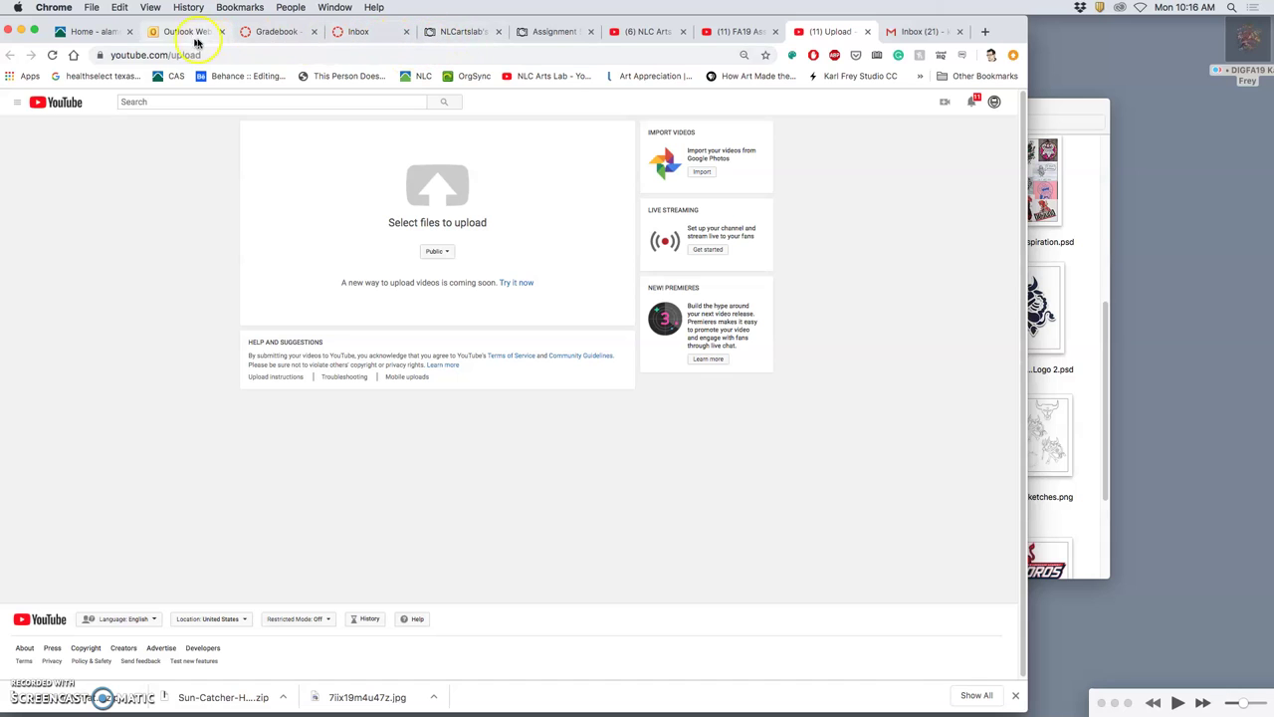
left_click(100, 33)
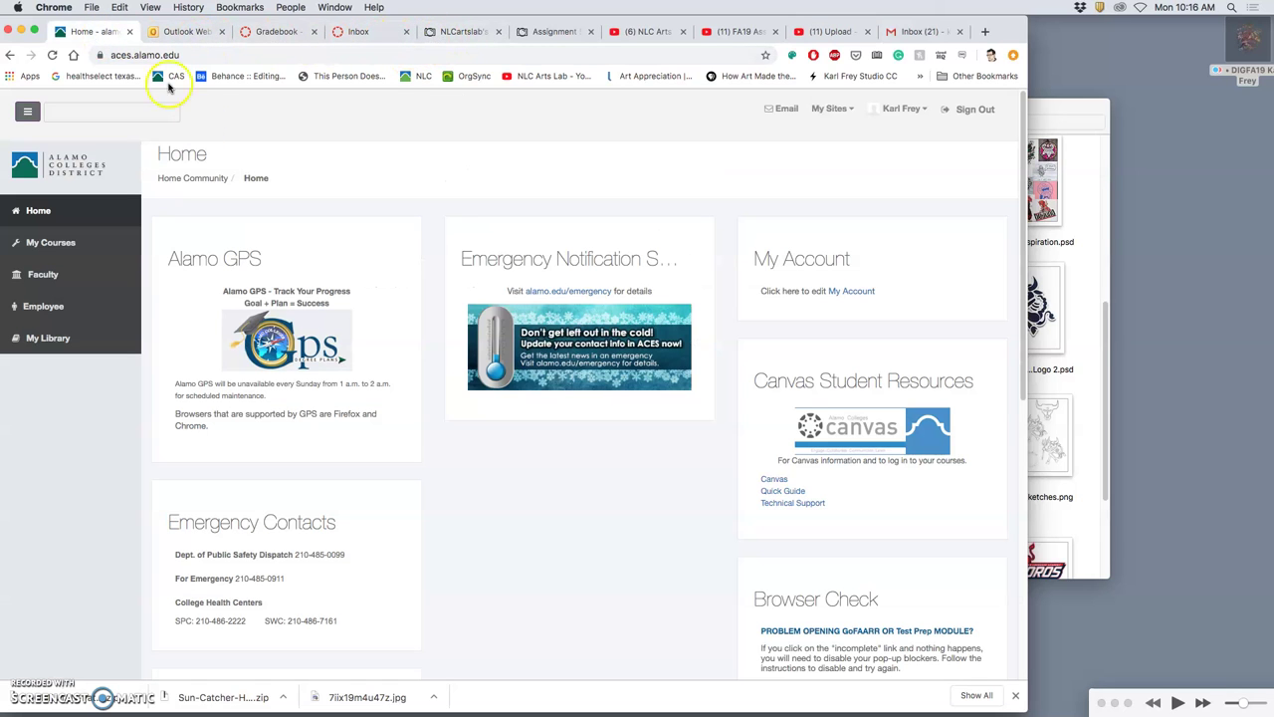
left_click(63, 247)
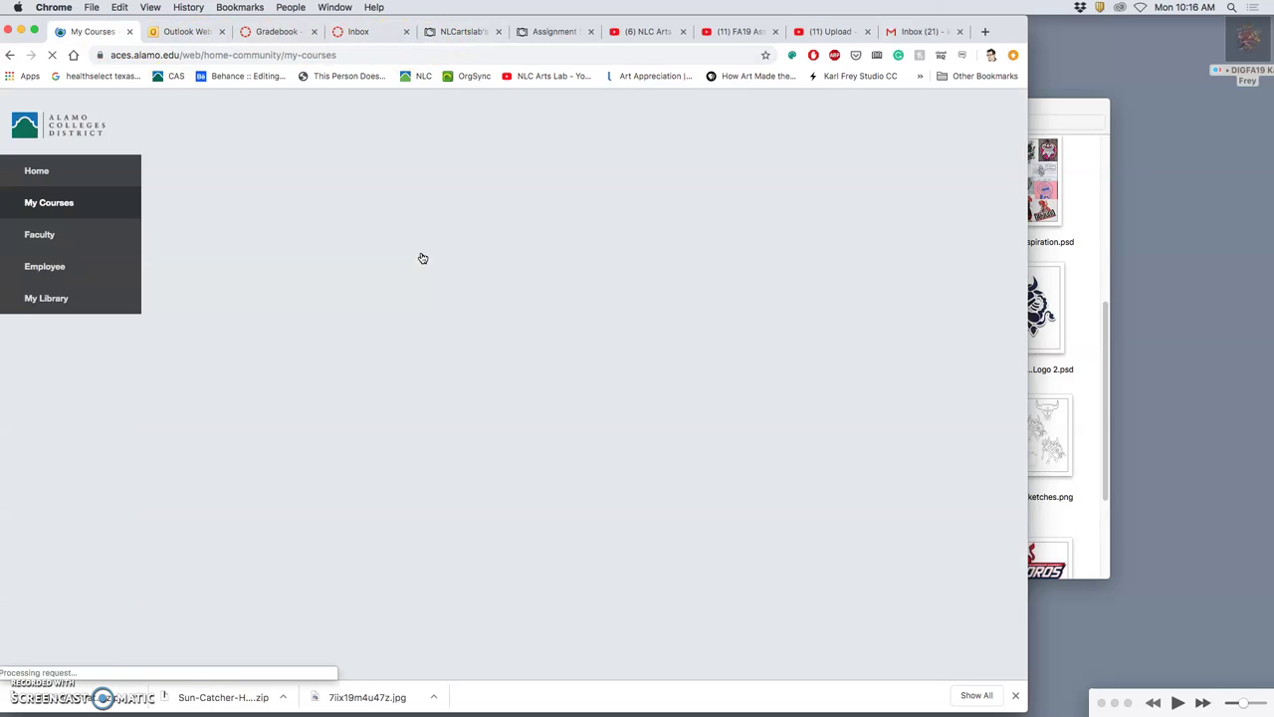
left_click(501, 294)
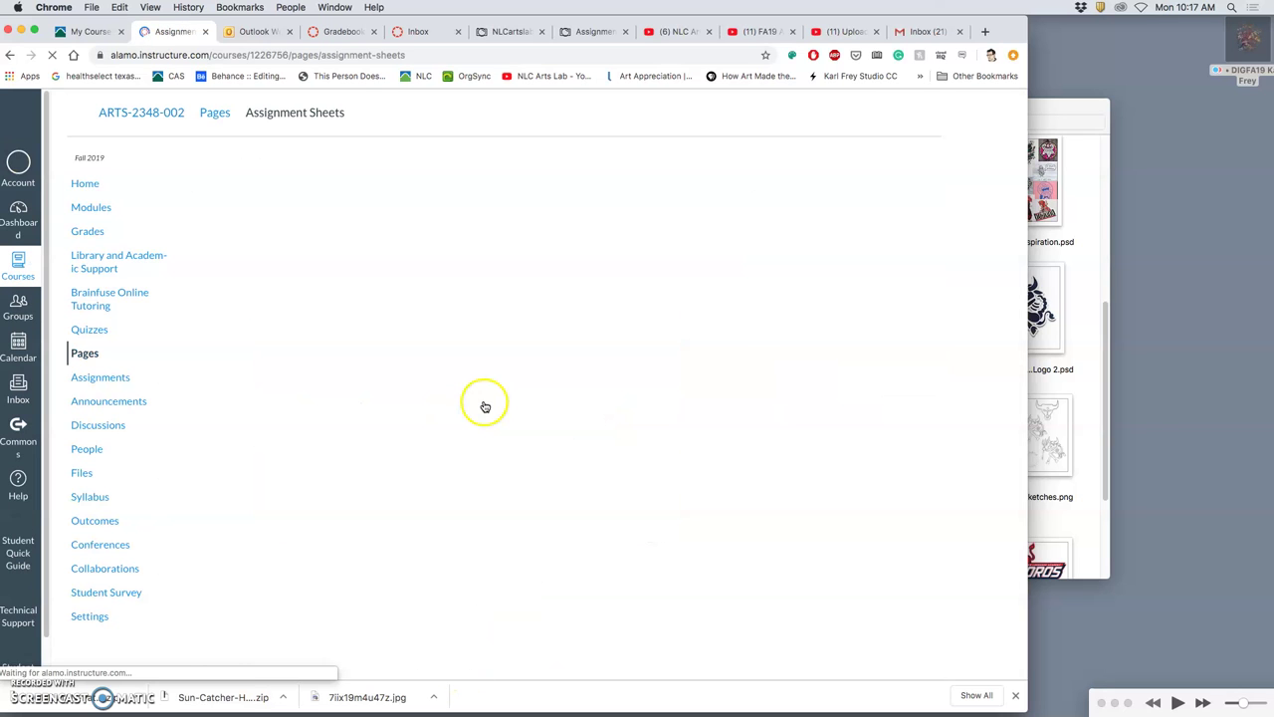
scroll(484, 404, "down", 5)
scroll(484, 402, "down", 5)
scroll(490, 401, "down", 7)
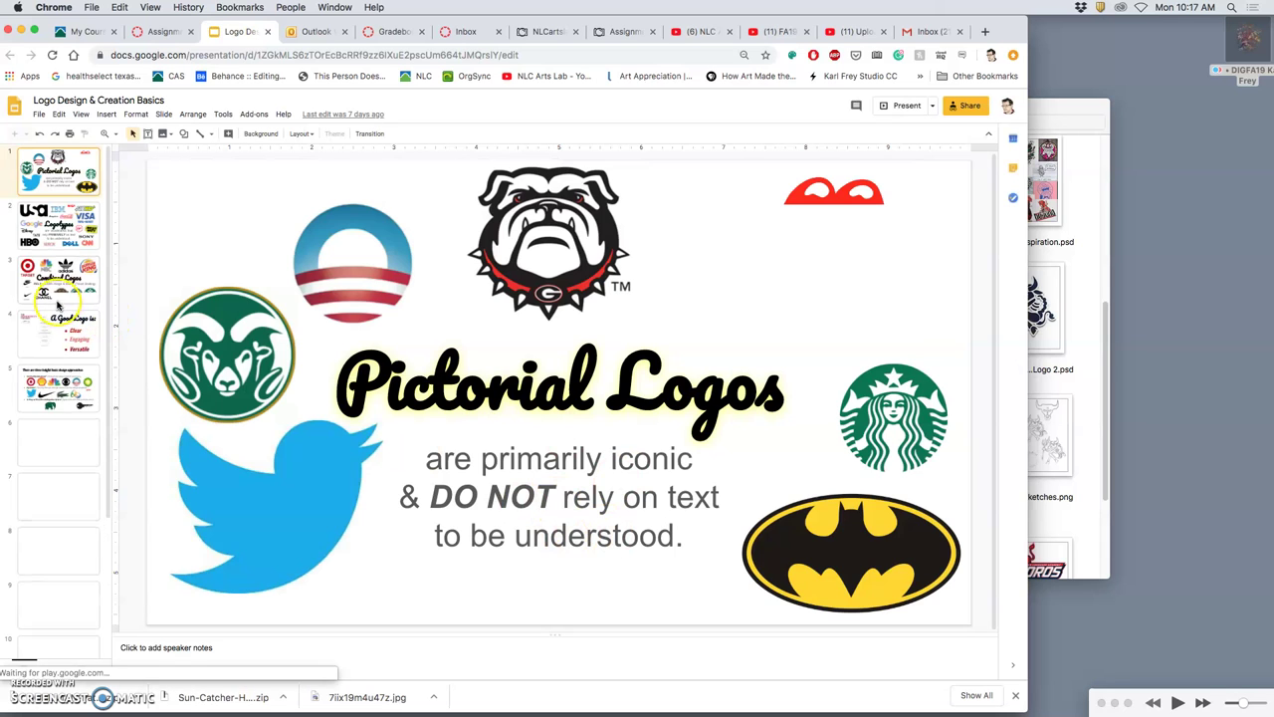
Step: Step through the Pen Tool, pen path and Width Tool slides to Retro Effect
left_click(57, 498)
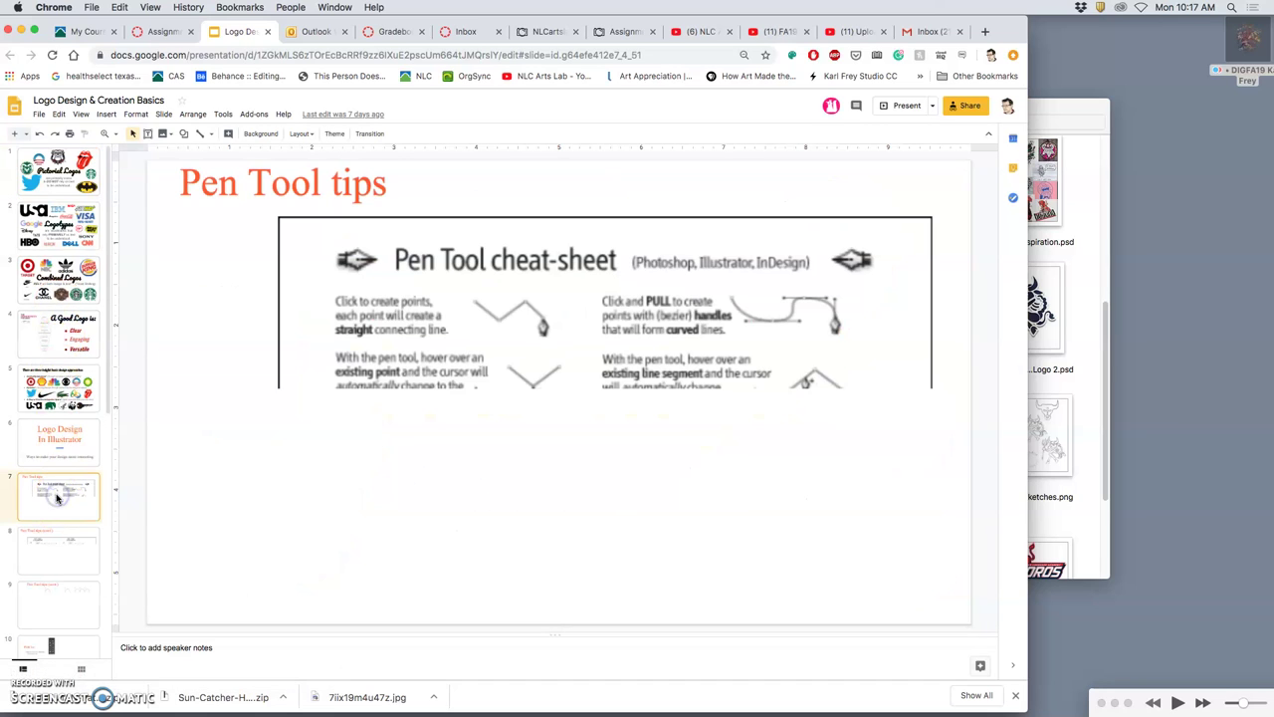
left_click(56, 545)
left_click(48, 598)
scroll(55, 564, "down", 3)
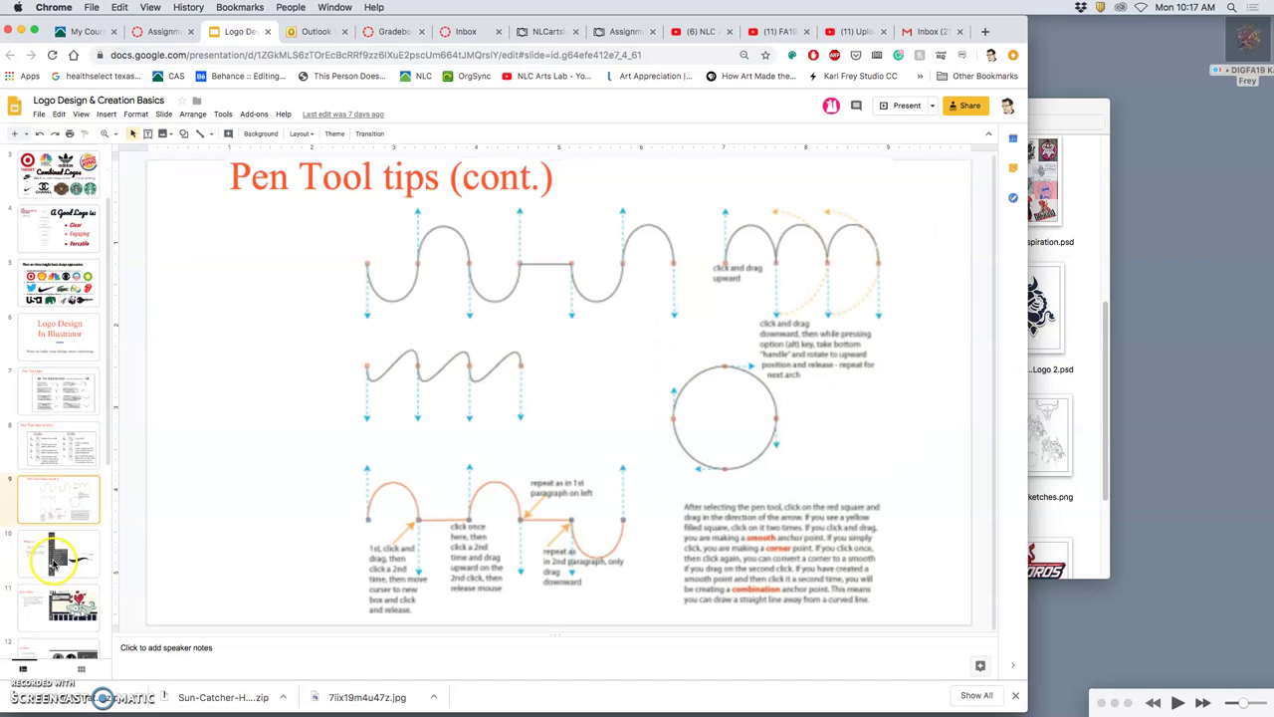
left_click(56, 564)
scroll(57, 567, "down", 1)
left_click(60, 528)
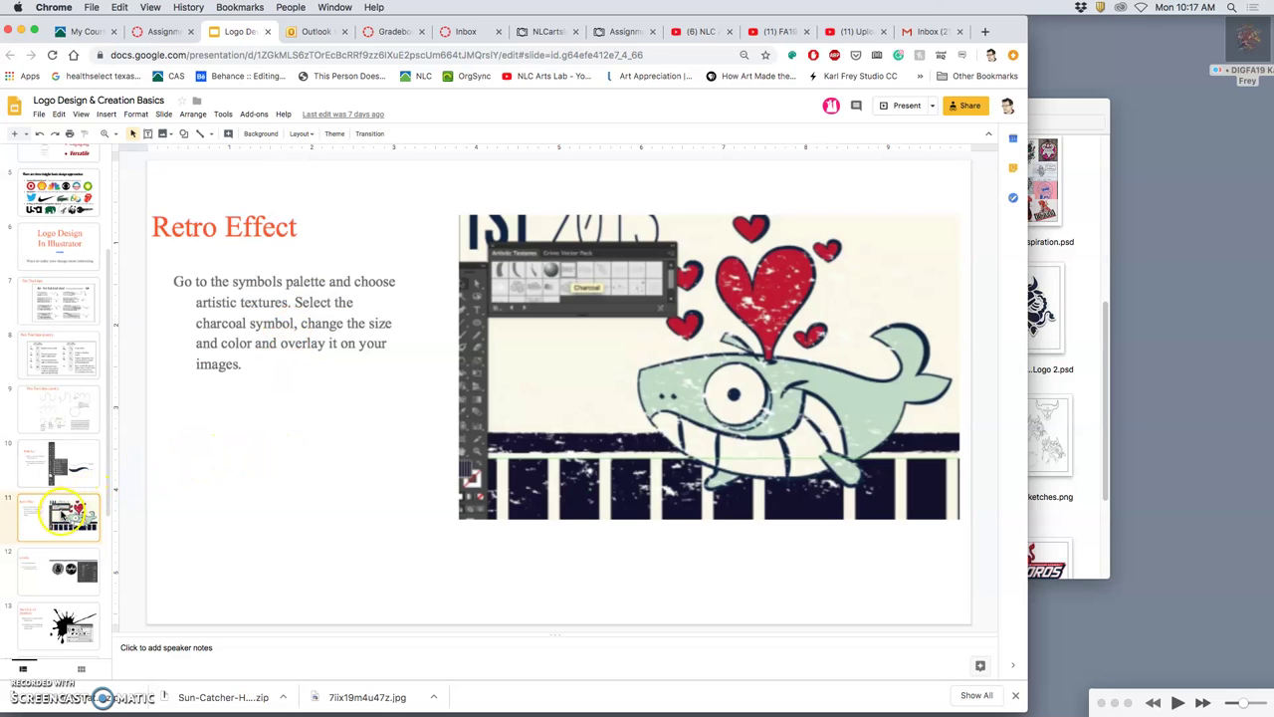
Step: Browse the Scribble, One Click Art and Illustrator tips slides, then return to Retro Effect
left_click(57, 569)
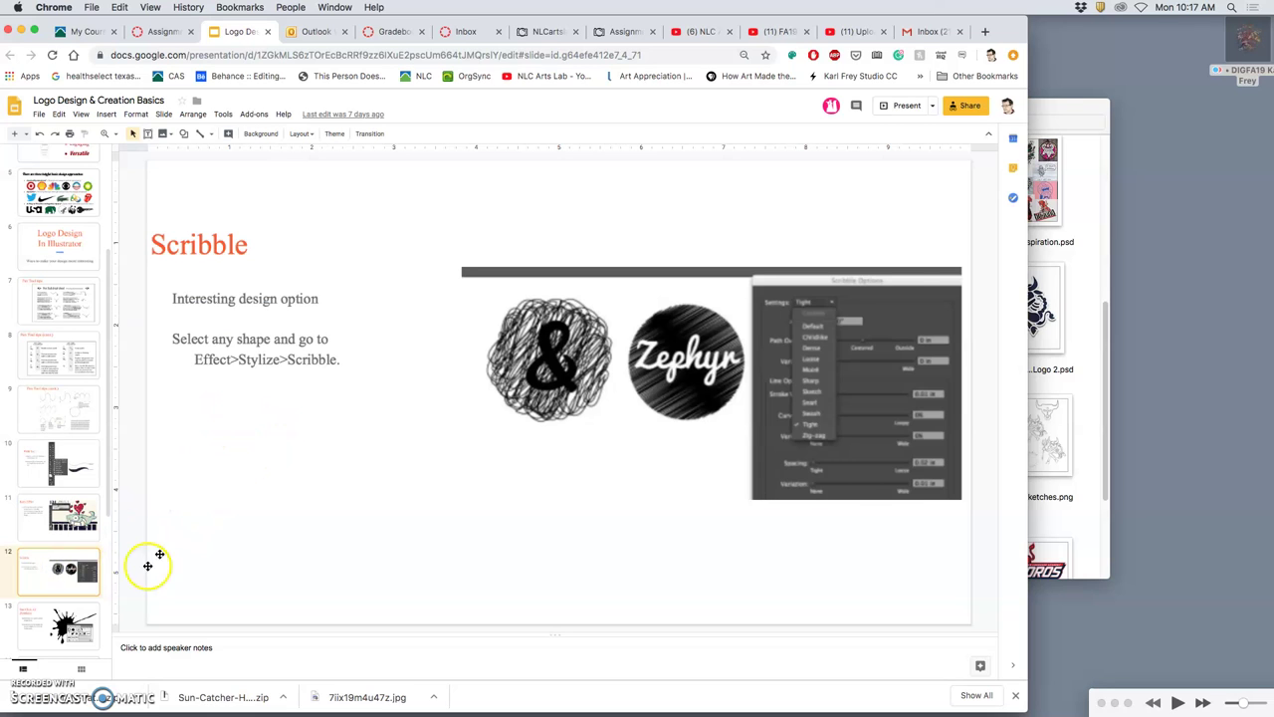
left_click(66, 620)
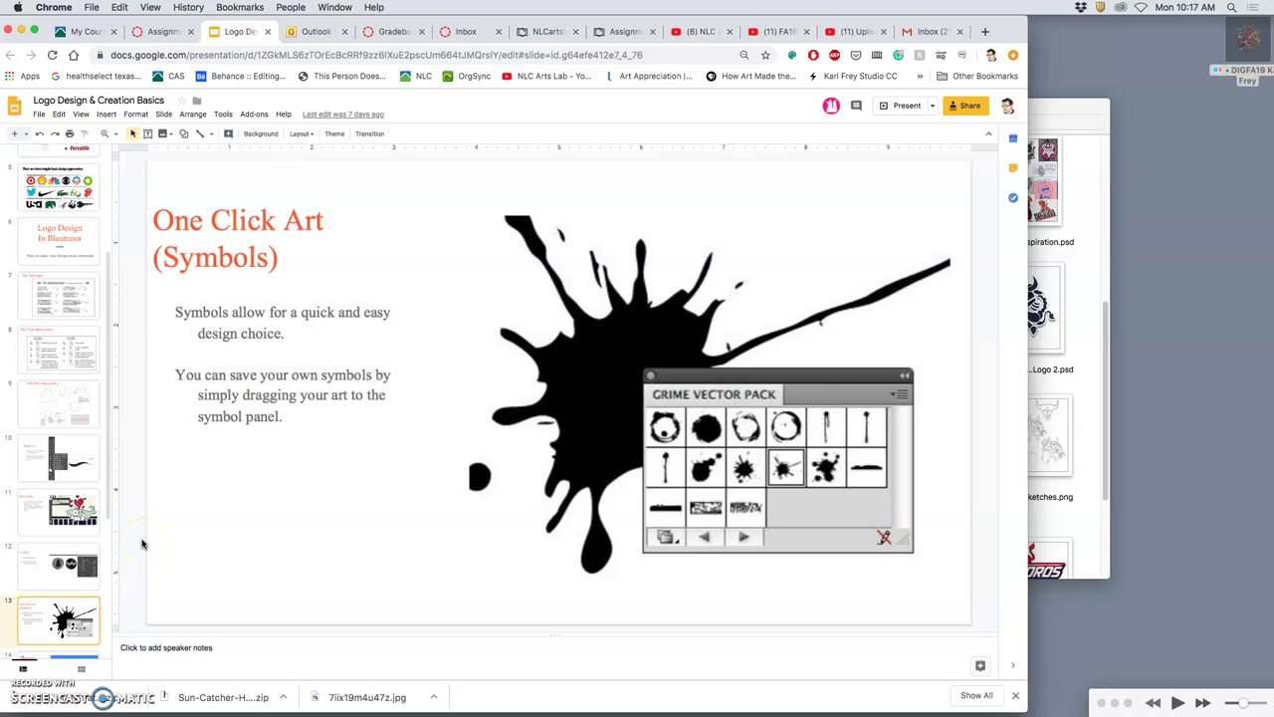
left_click(77, 558)
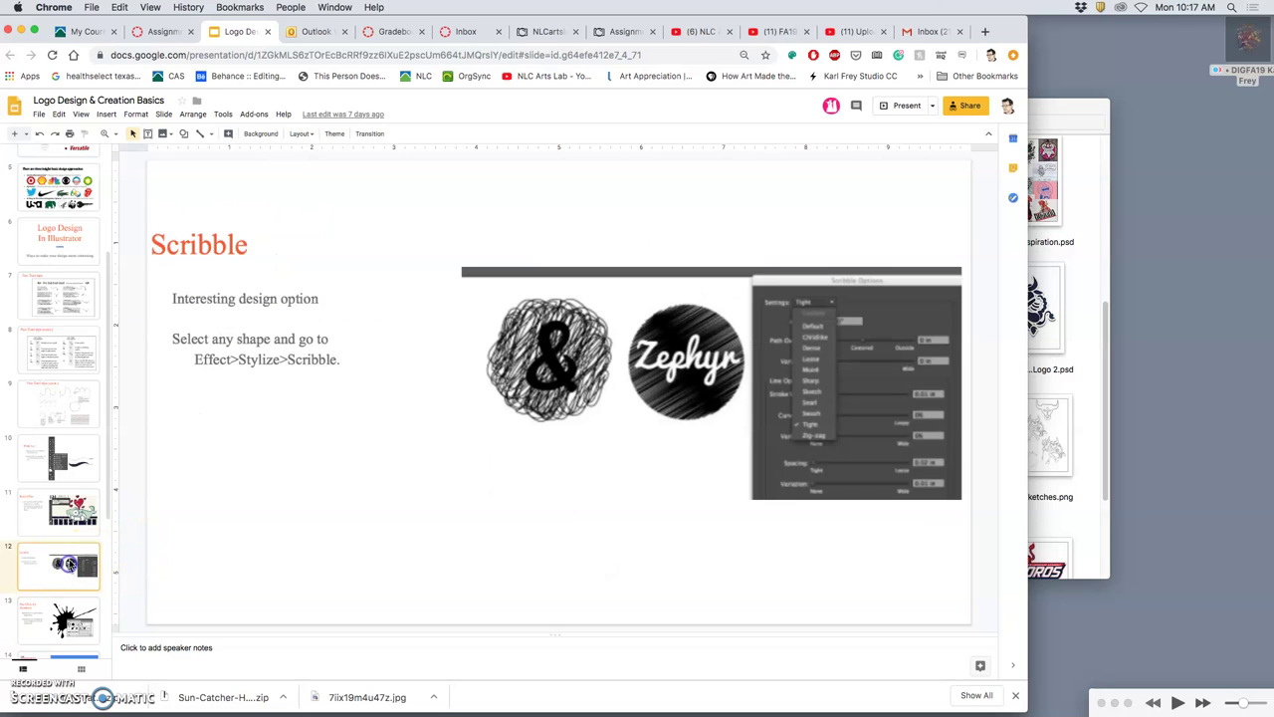
scroll(66, 584, "down", 1)
left_click(66, 603)
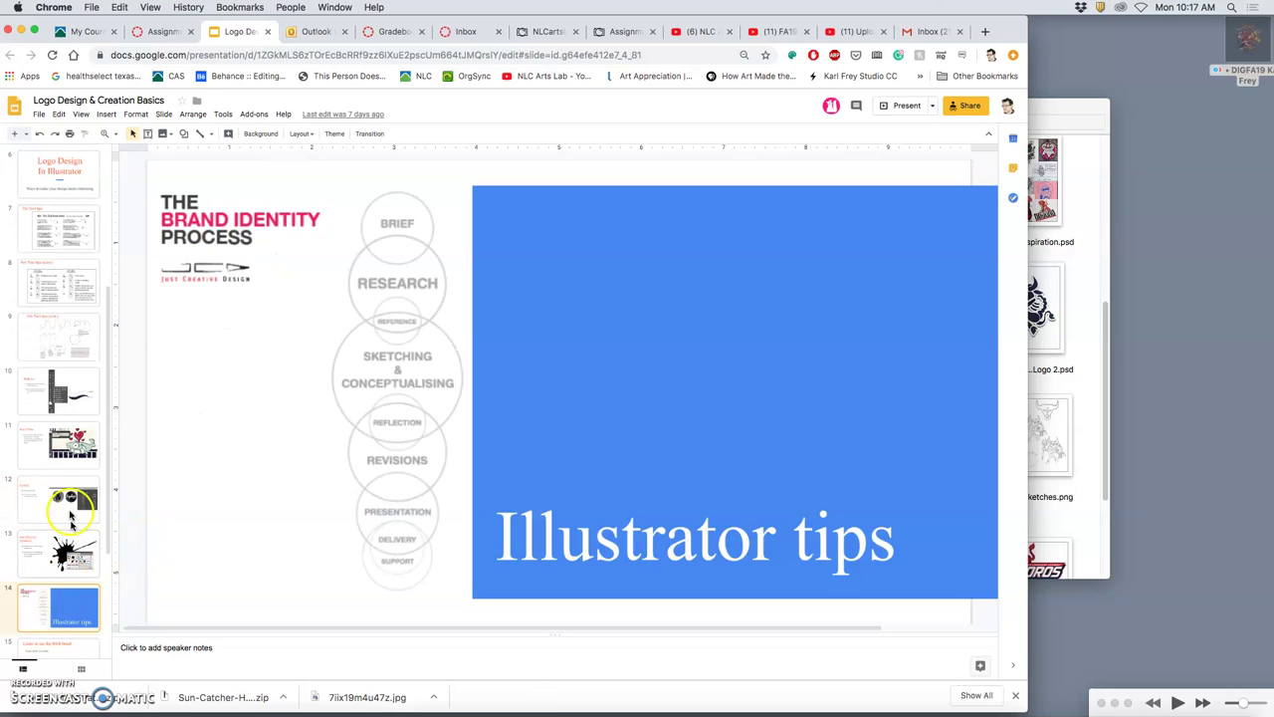
scroll(66, 497, "up", 2)
left_click(70, 525)
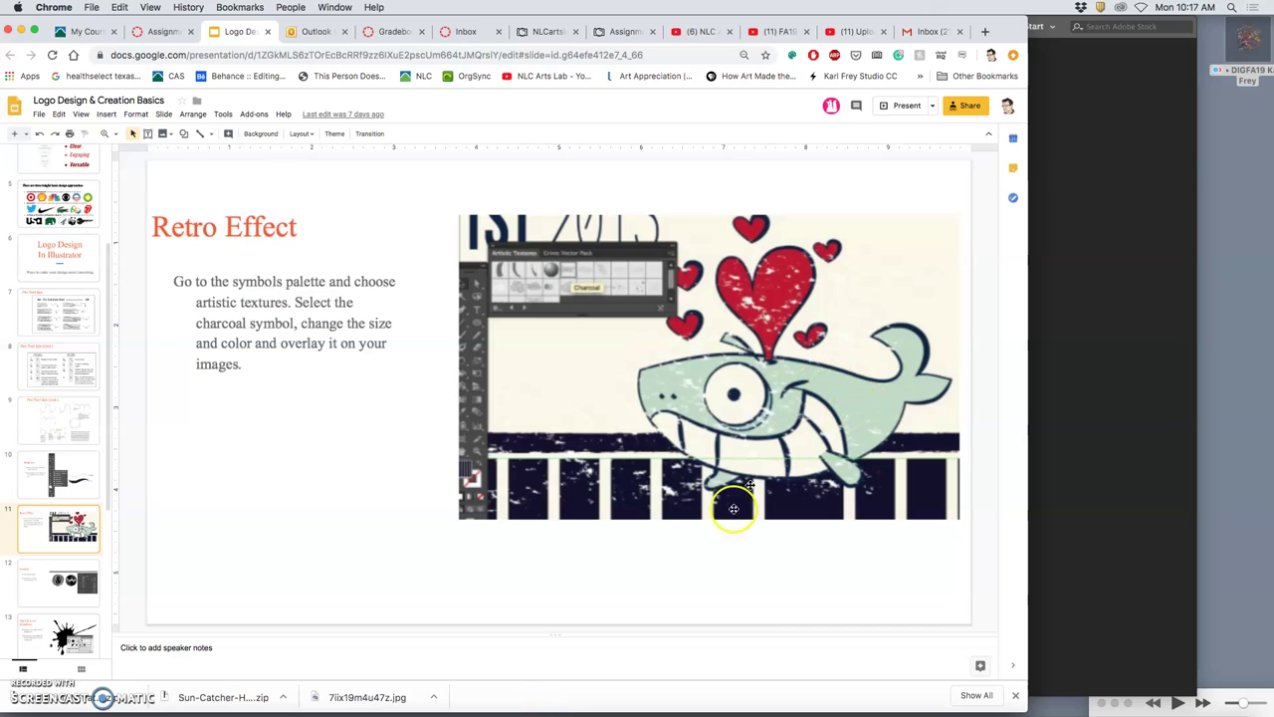
left_click(543, 697)
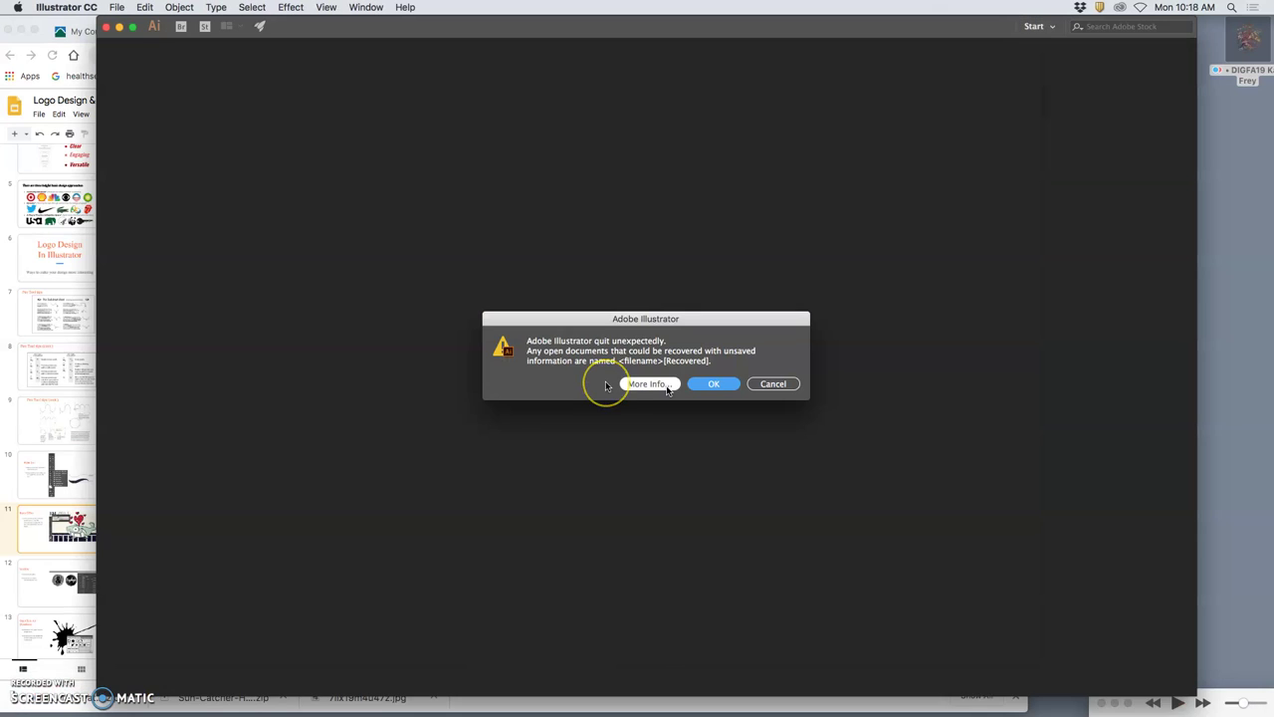
Step: Dismiss Illustrator's quit-unexpectedly notice and bring the empty Illustrator workspace to the front
left_click(725, 385)
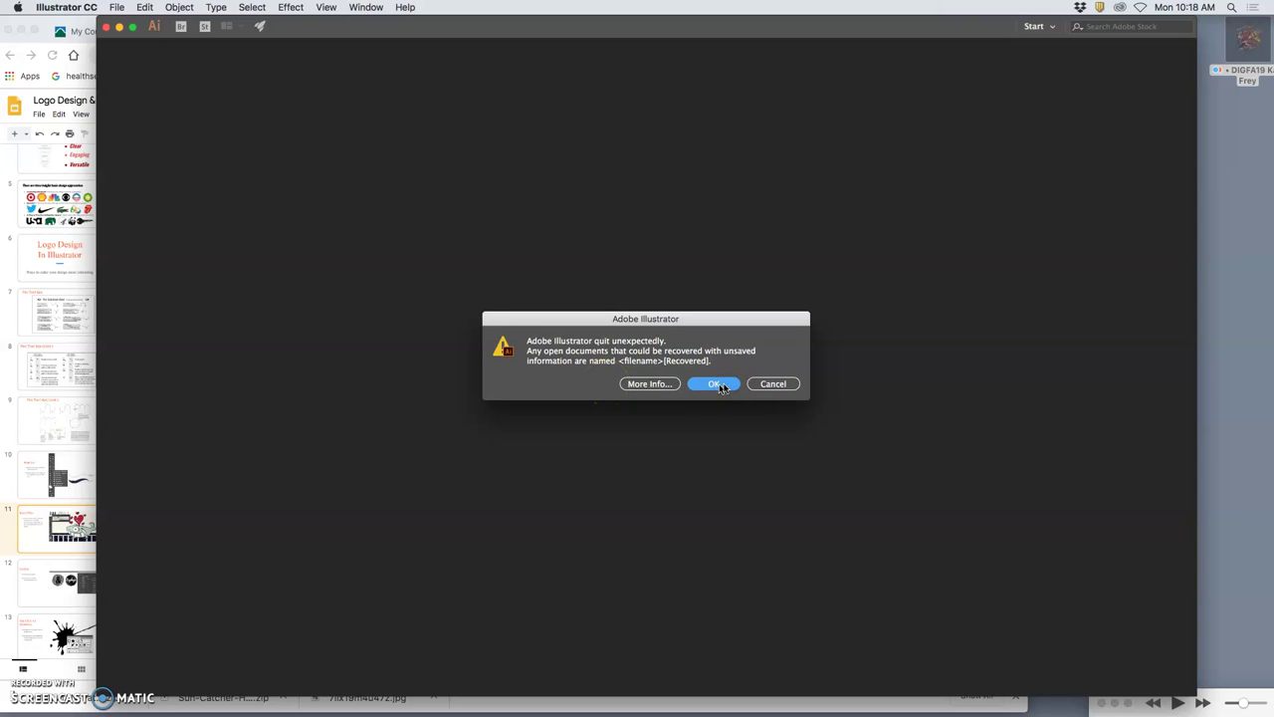
left_click(716, 387)
left_click(774, 384)
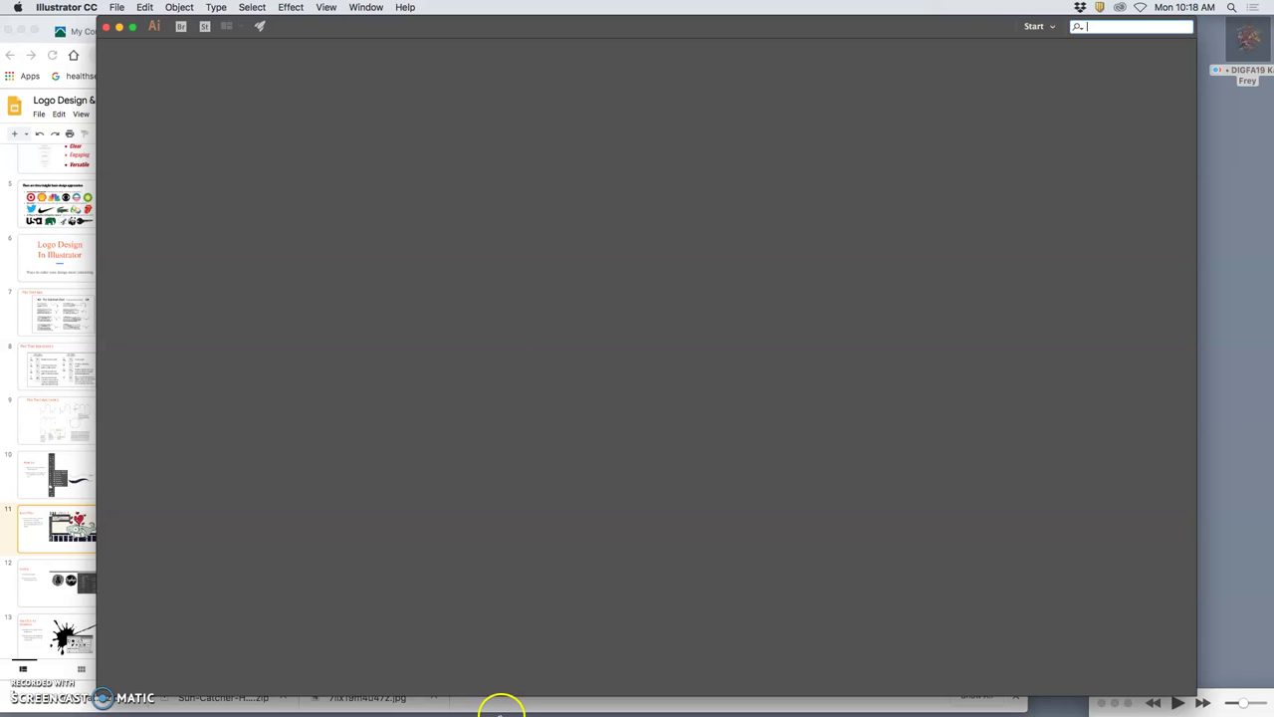
mouse_move(512, 699)
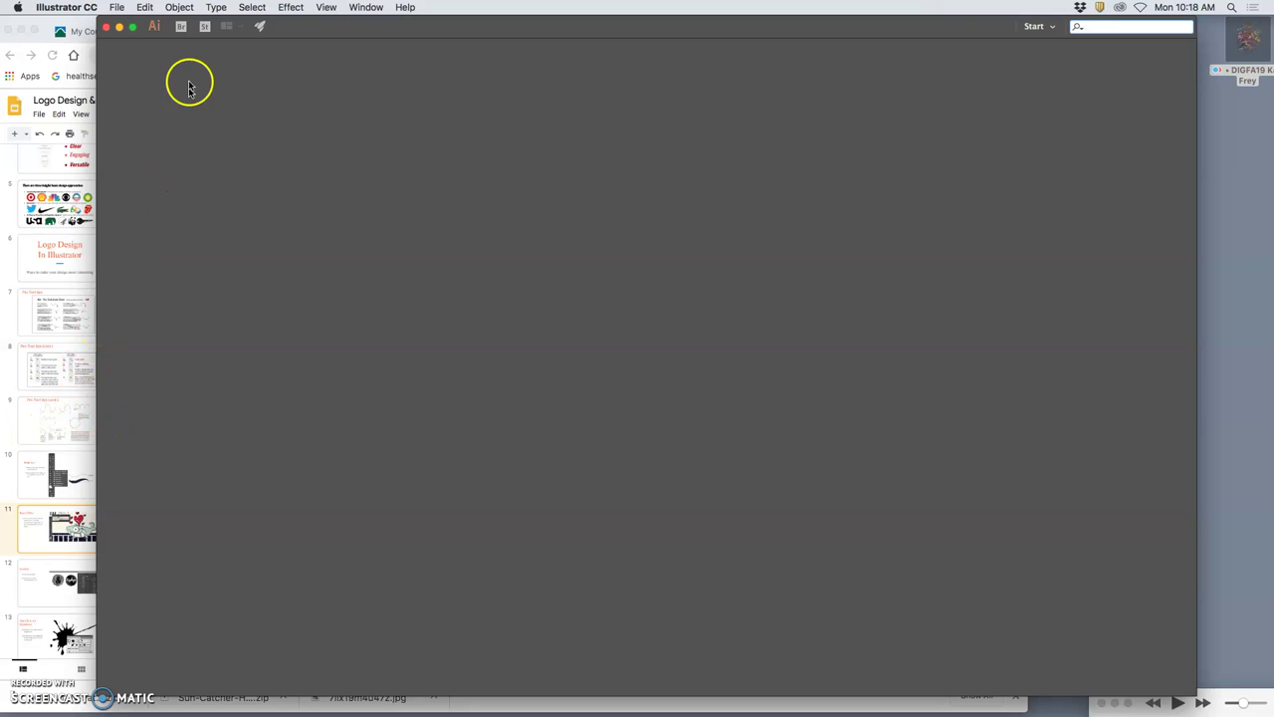
left_click(83, 534)
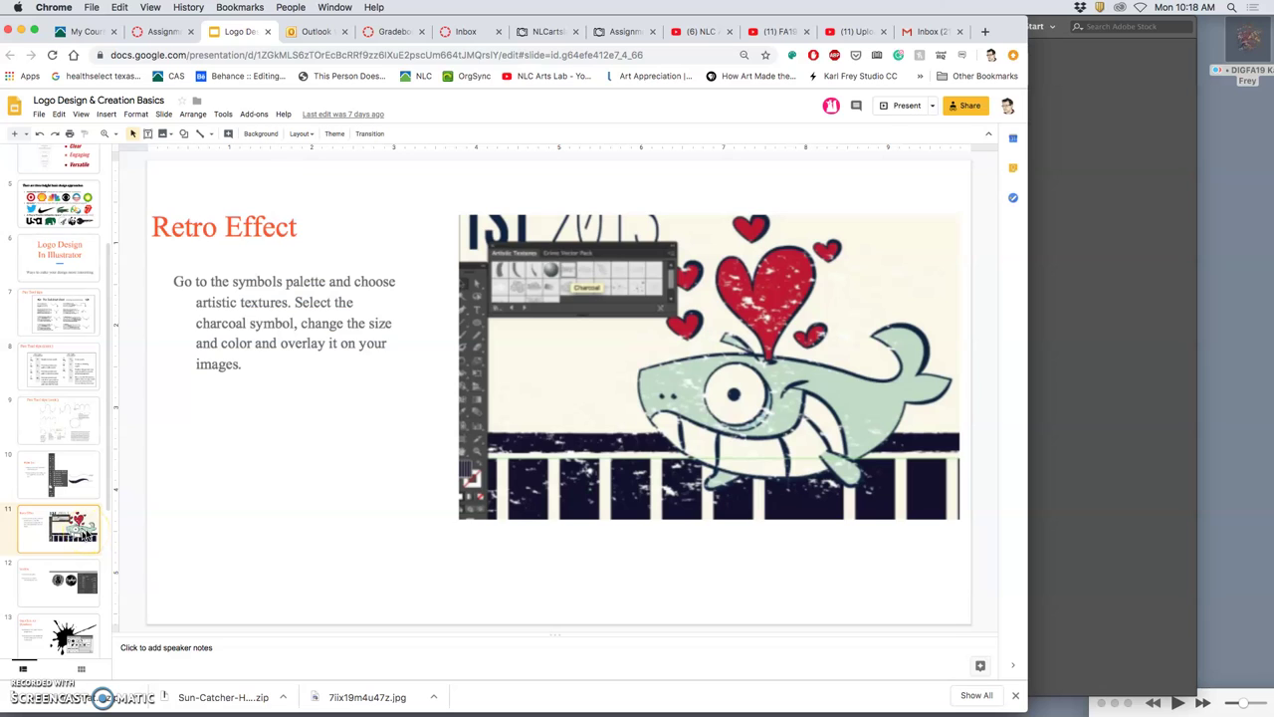
key("super+Tab")
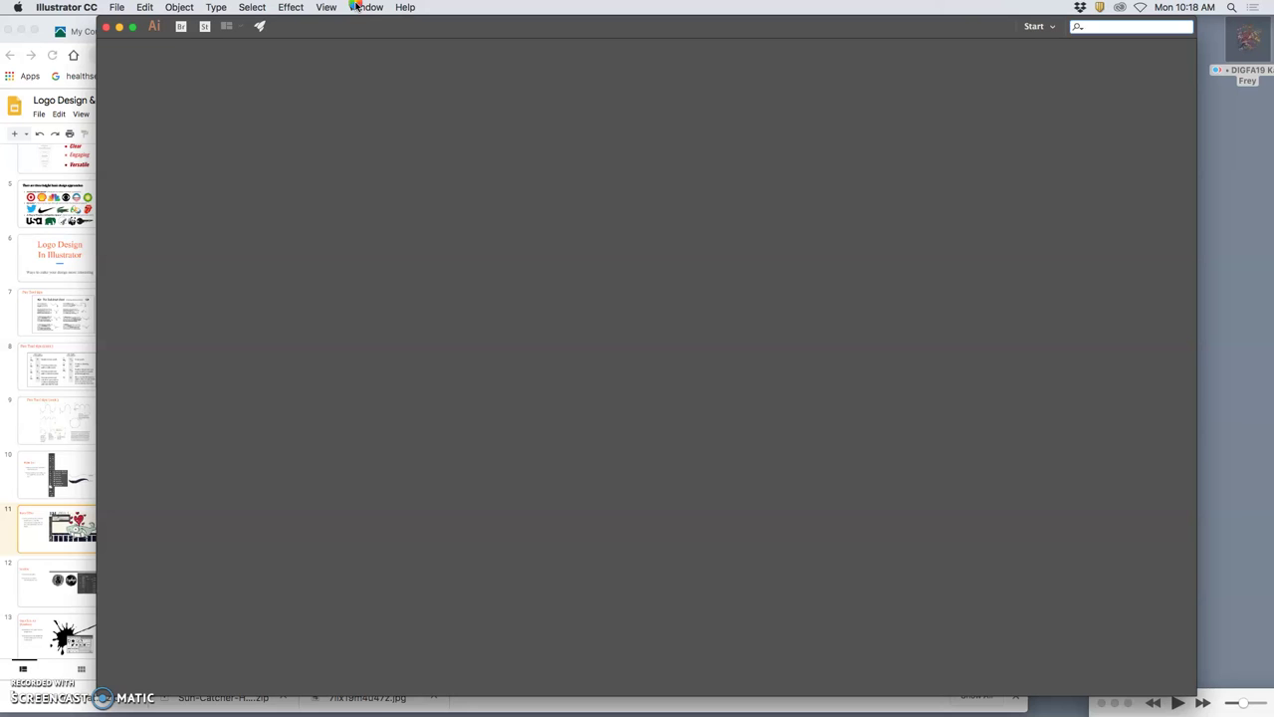
Step: Open Window > Symbols and view its Brushes and Swatches tabs, rechecking the Retro Effect slide
left_click(355, 7)
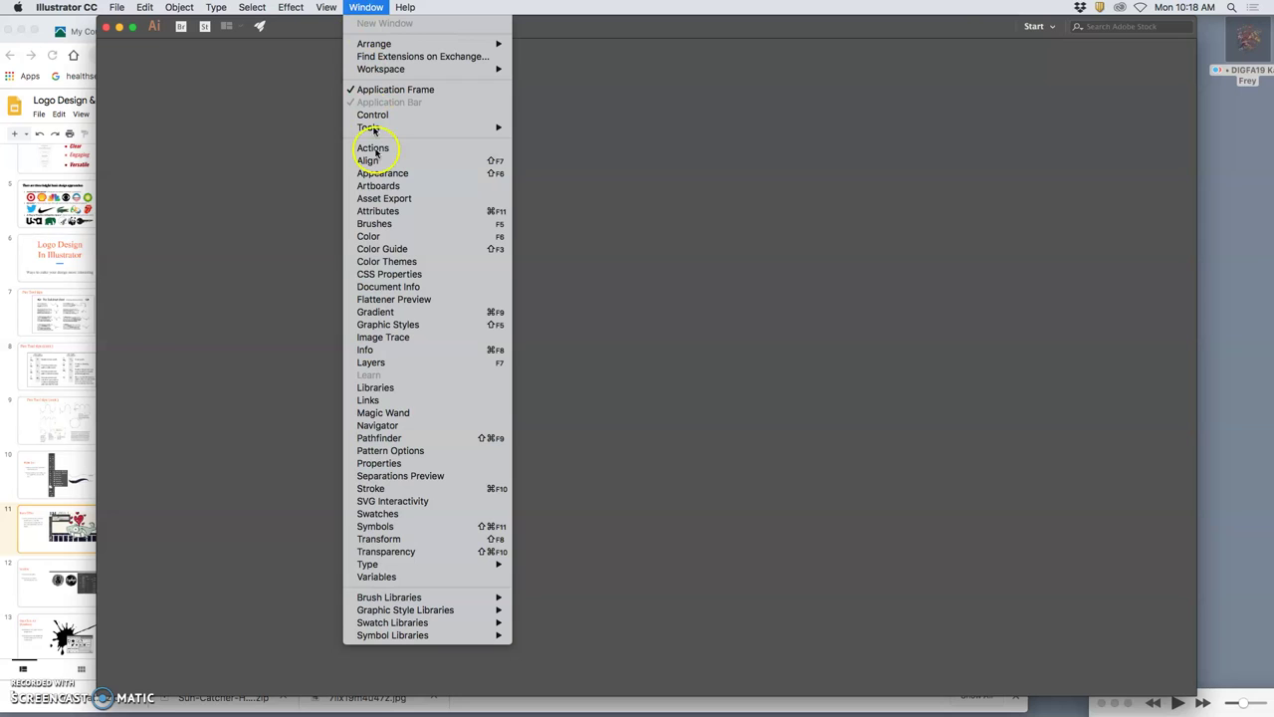
left_click(388, 526)
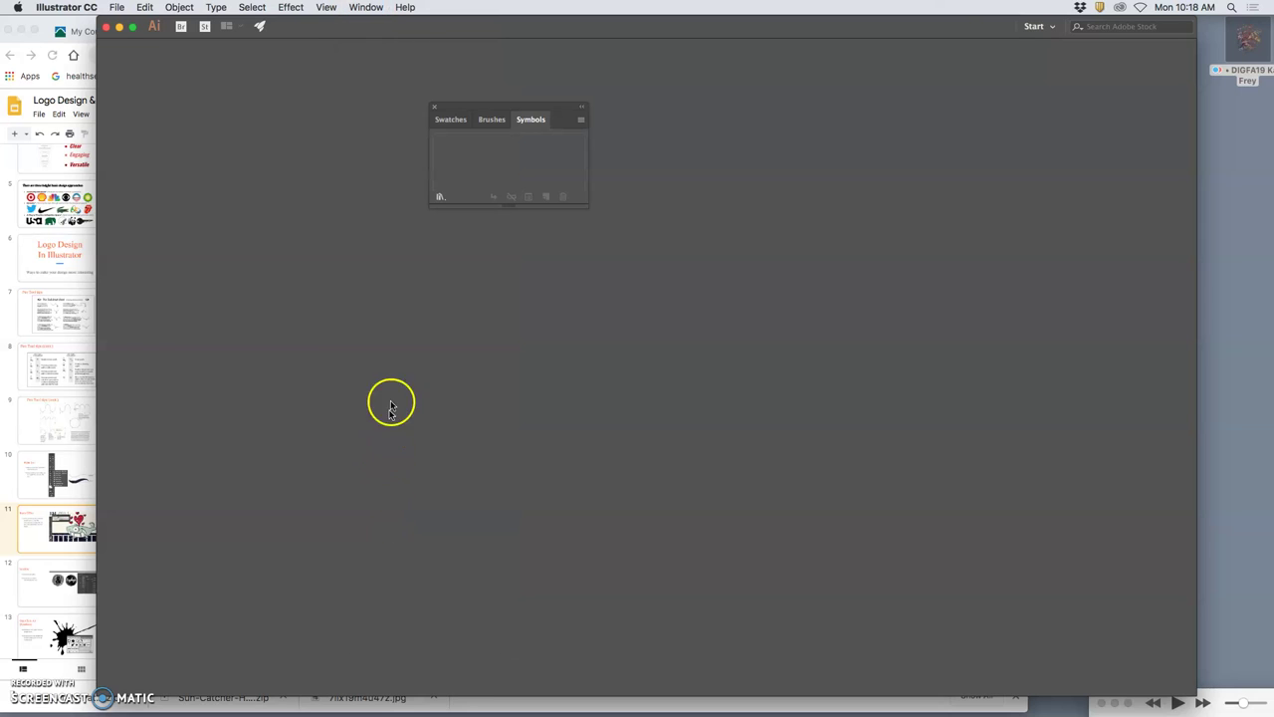
left_click(492, 120)
left_click(455, 120)
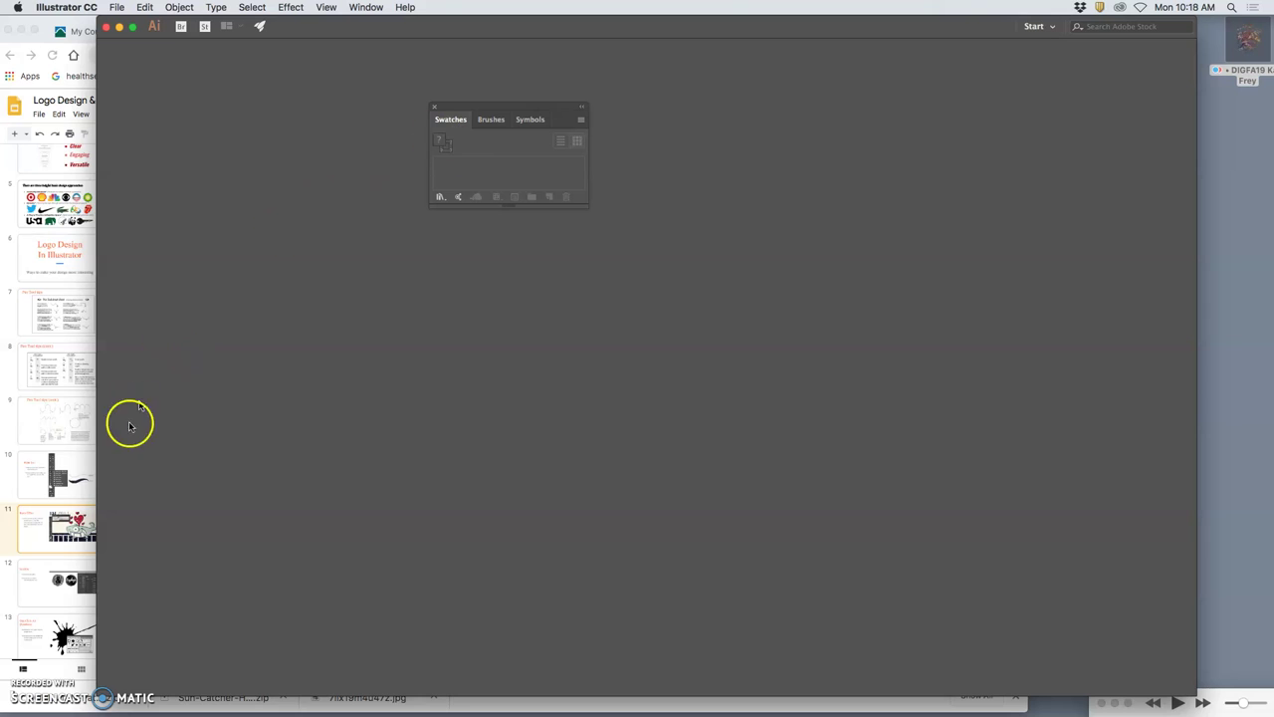
left_click(62, 514)
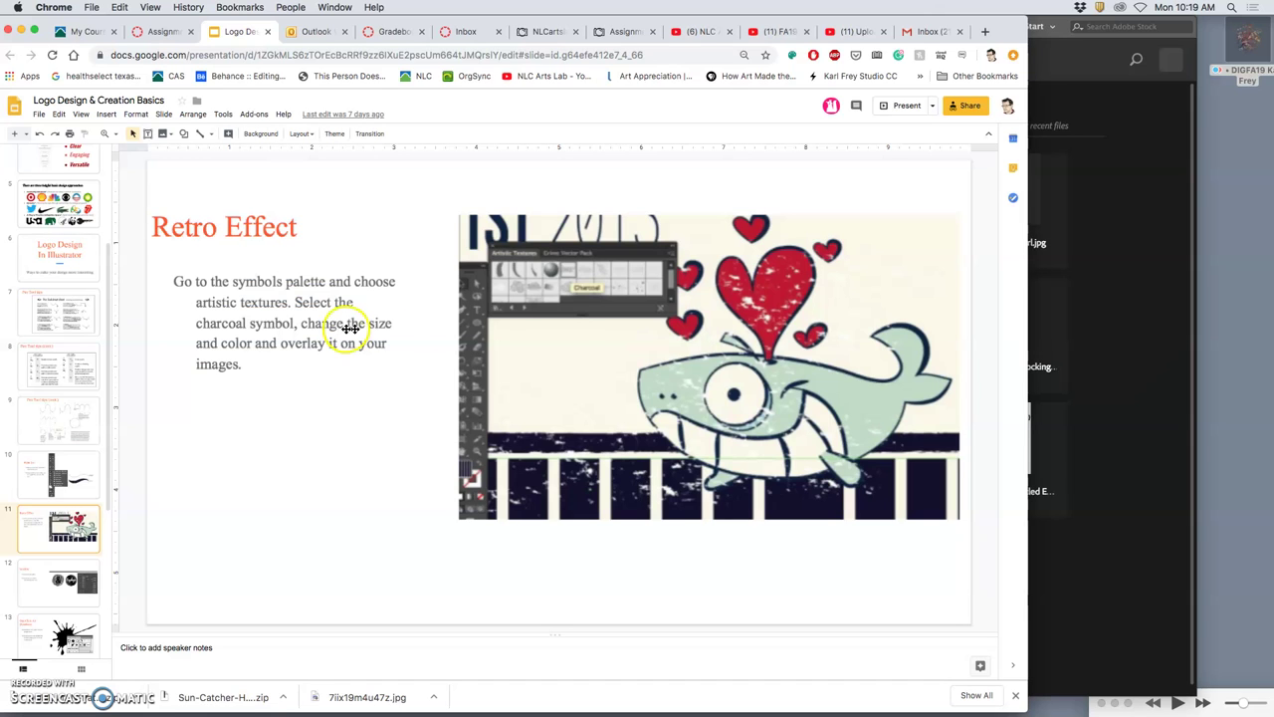
left_click(1128, 317)
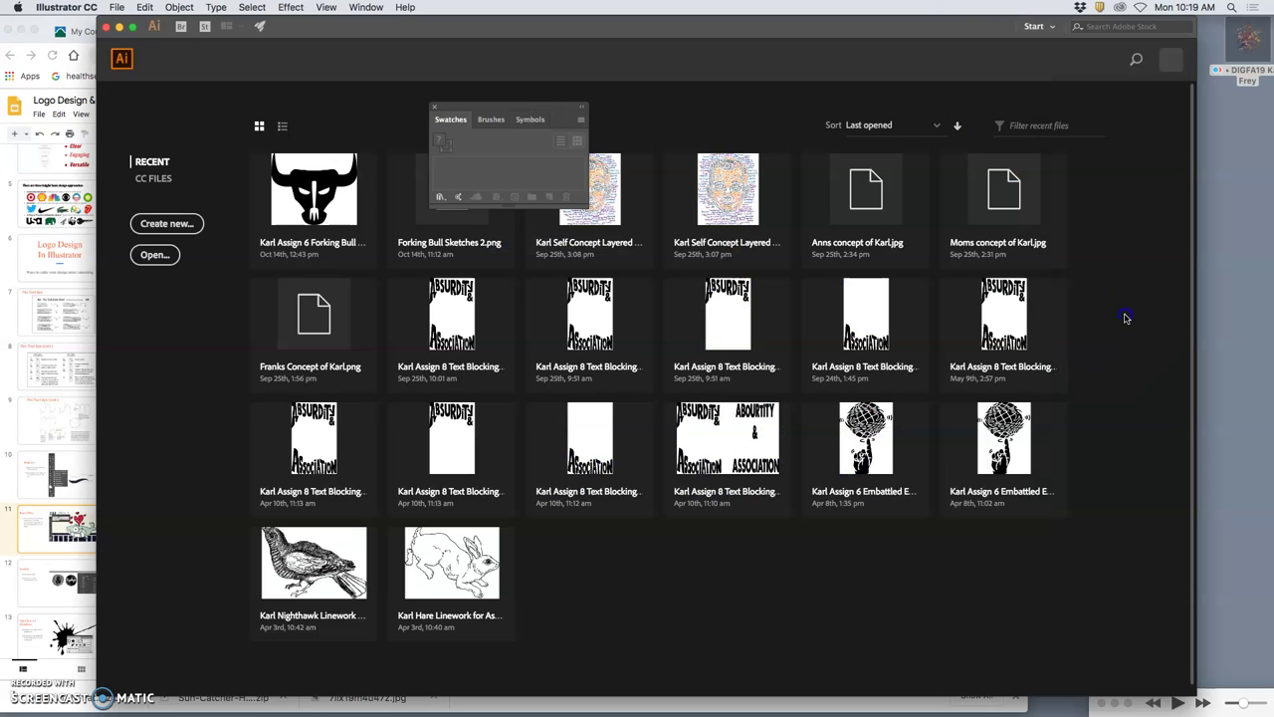
Step: Open the Artistic Textures library from Symbol Libraries
left_click(531, 119)
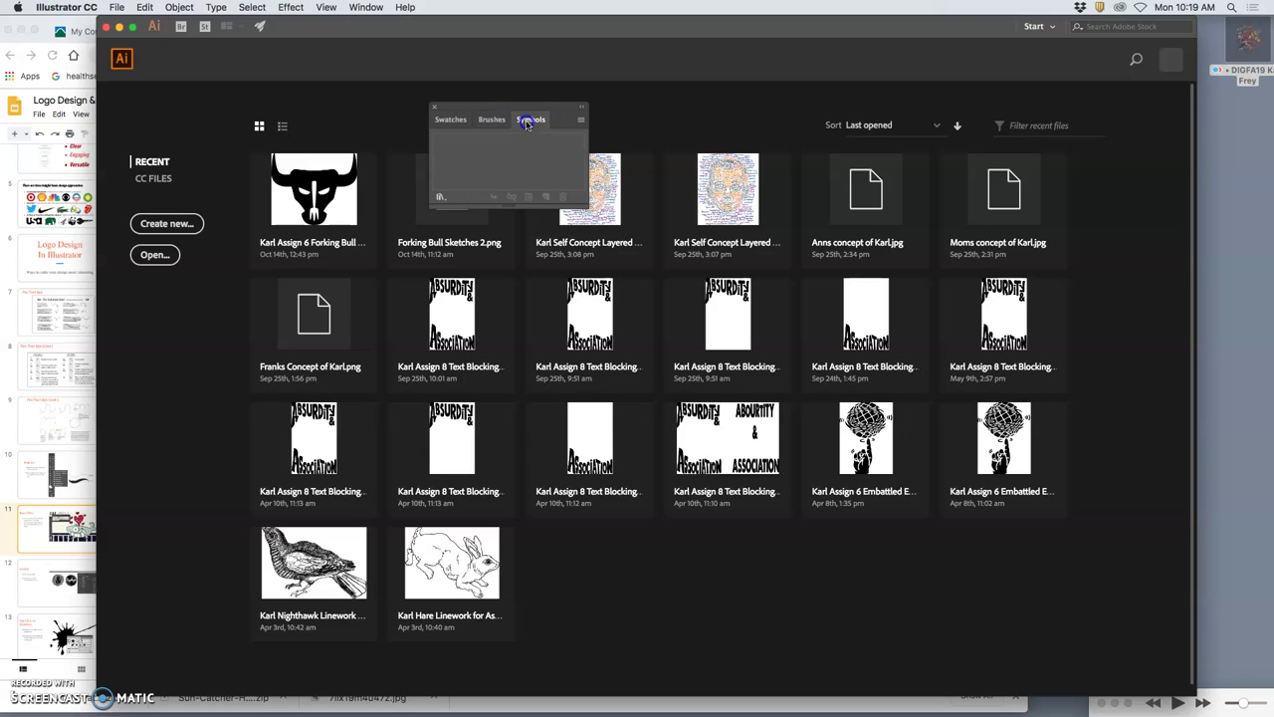
left_click(441, 198)
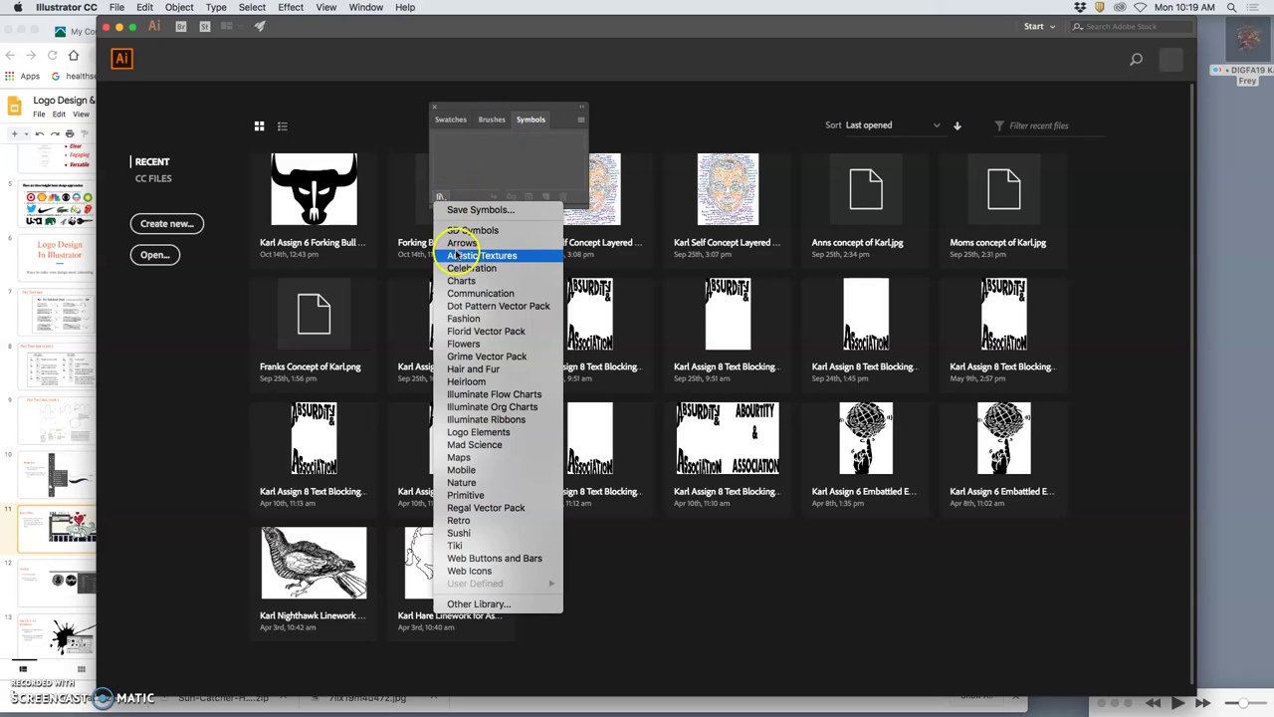
left_click(456, 256)
left_click(480, 189)
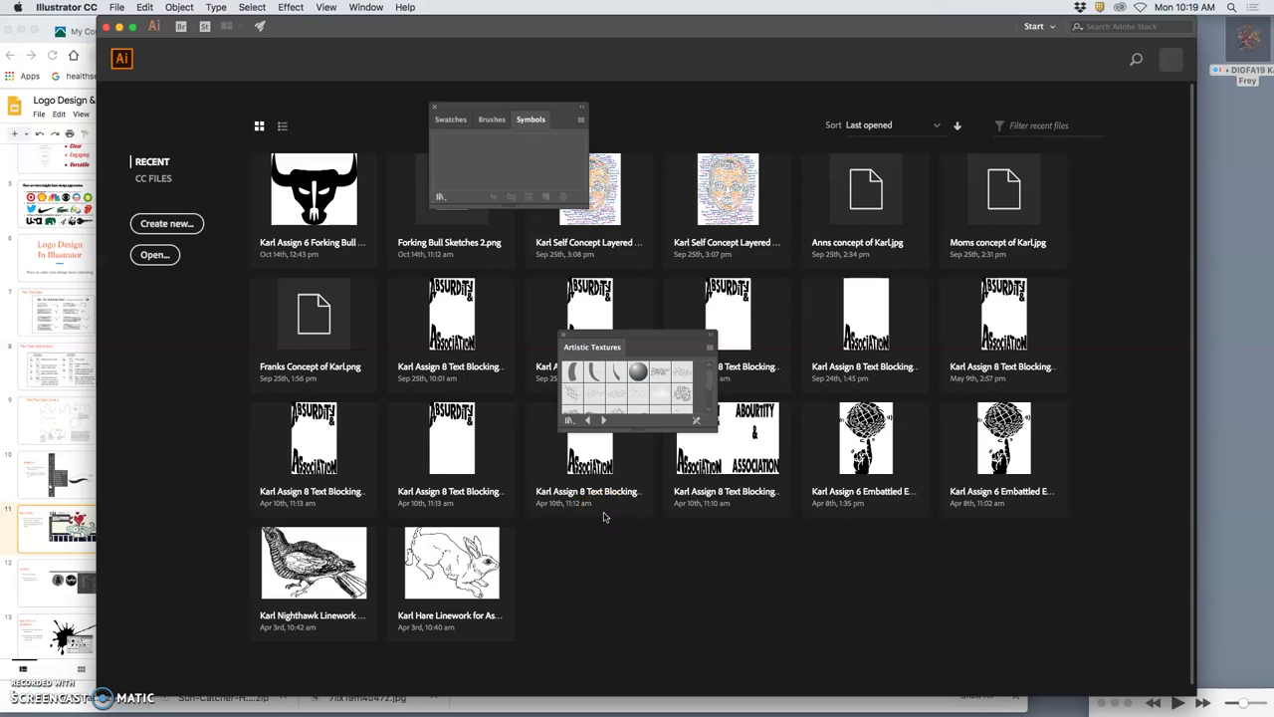
Step: Try dragging the Charcoal texture into the document's symbols, then close both symbol panels
left_click(637, 373)
scroll(638, 386, "down", 3)
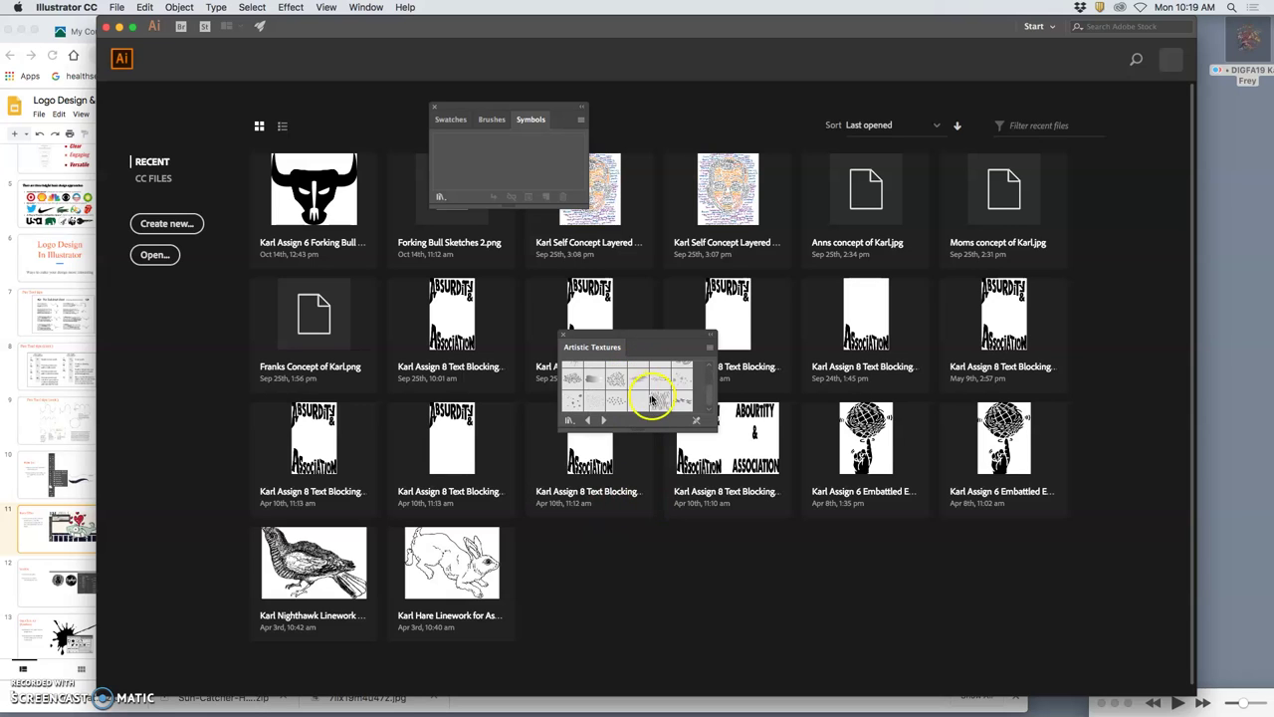
scroll(649, 400, "up", 3)
left_click(660, 374)
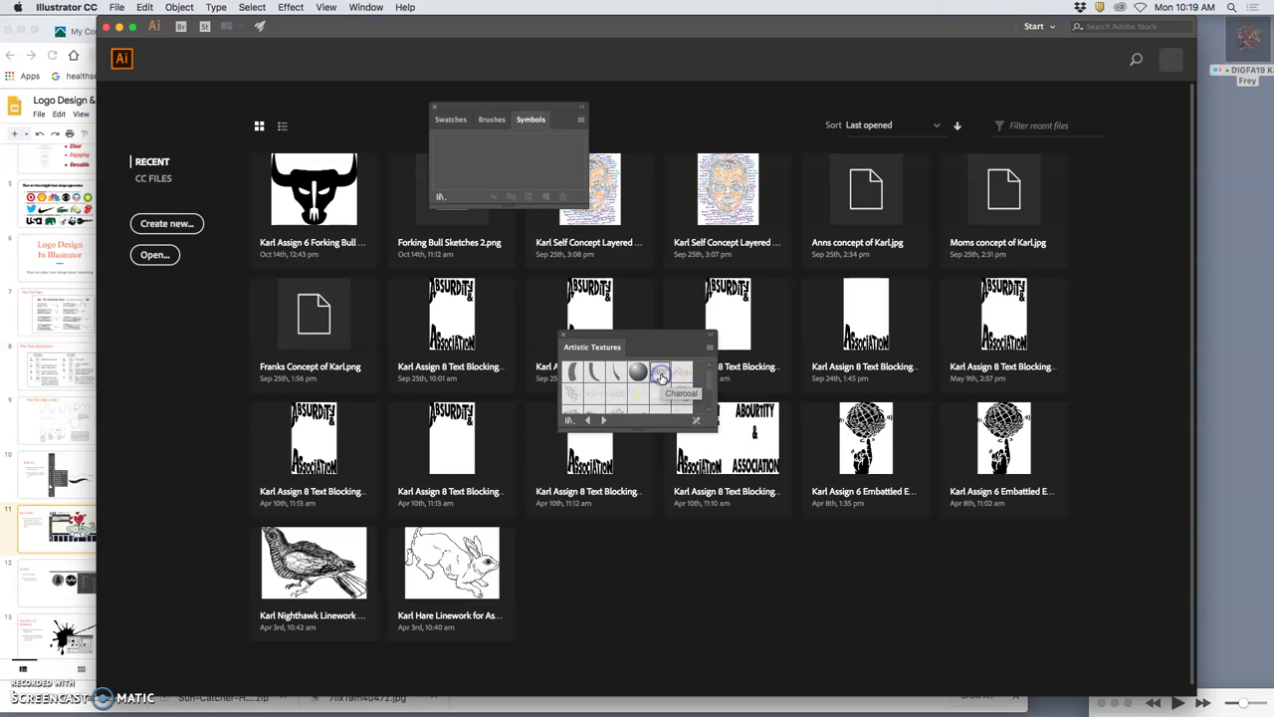
left_click(661, 376)
left_click(658, 375)
left_click_drag(657, 375, 541, 282)
left_click(563, 334)
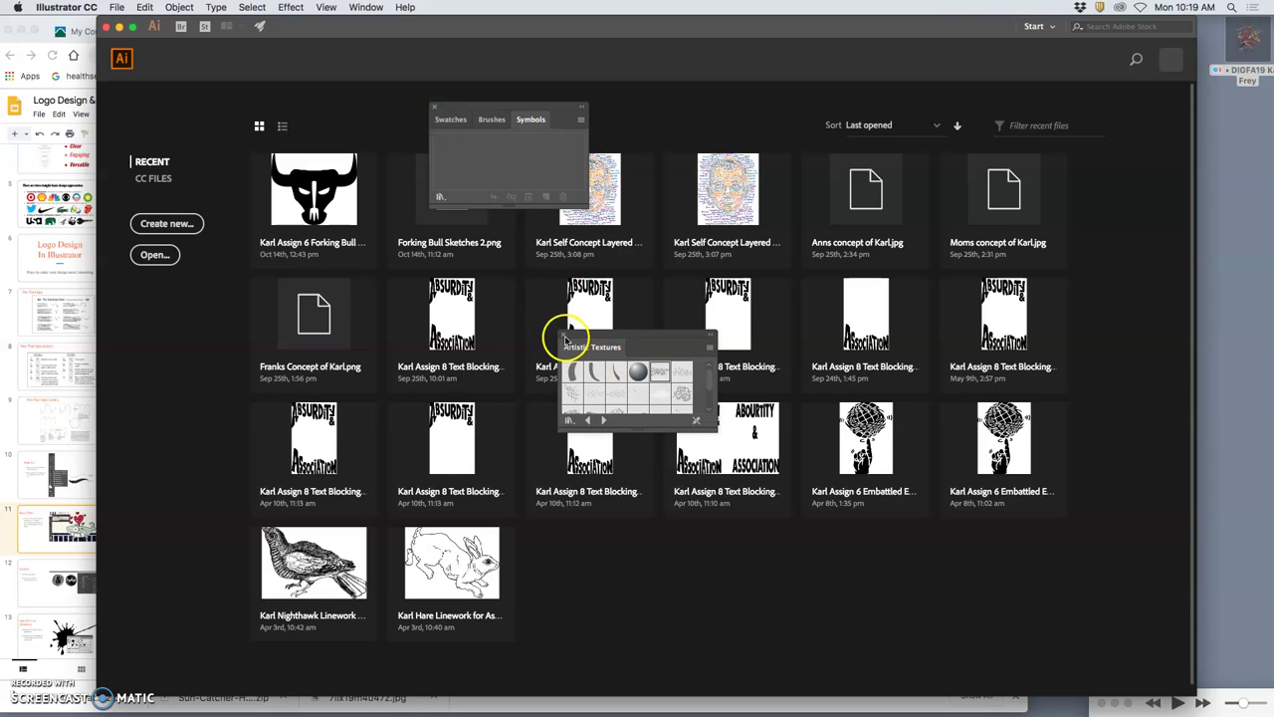
left_click(434, 113)
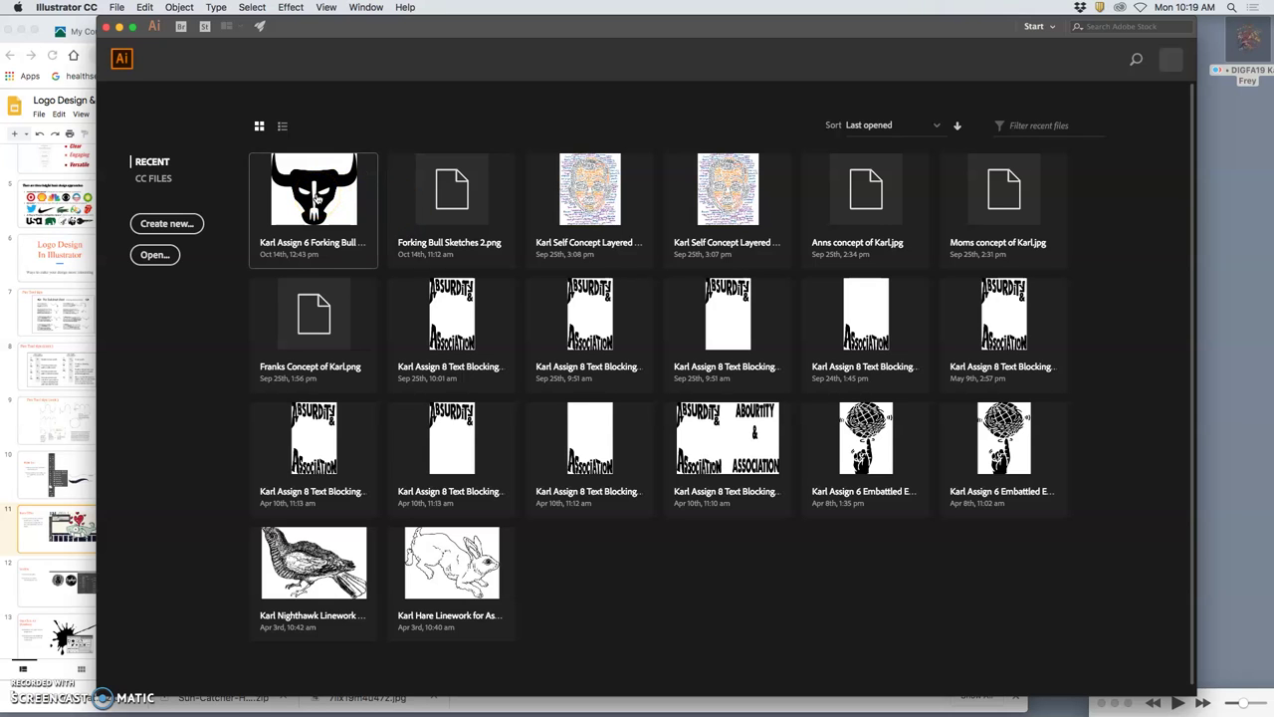
Step: Open Forking Bull Logo Design 1.eps from Finder with Adobe Illustrator CC 2018
left_click(119, 27)
left_click(1068, 277)
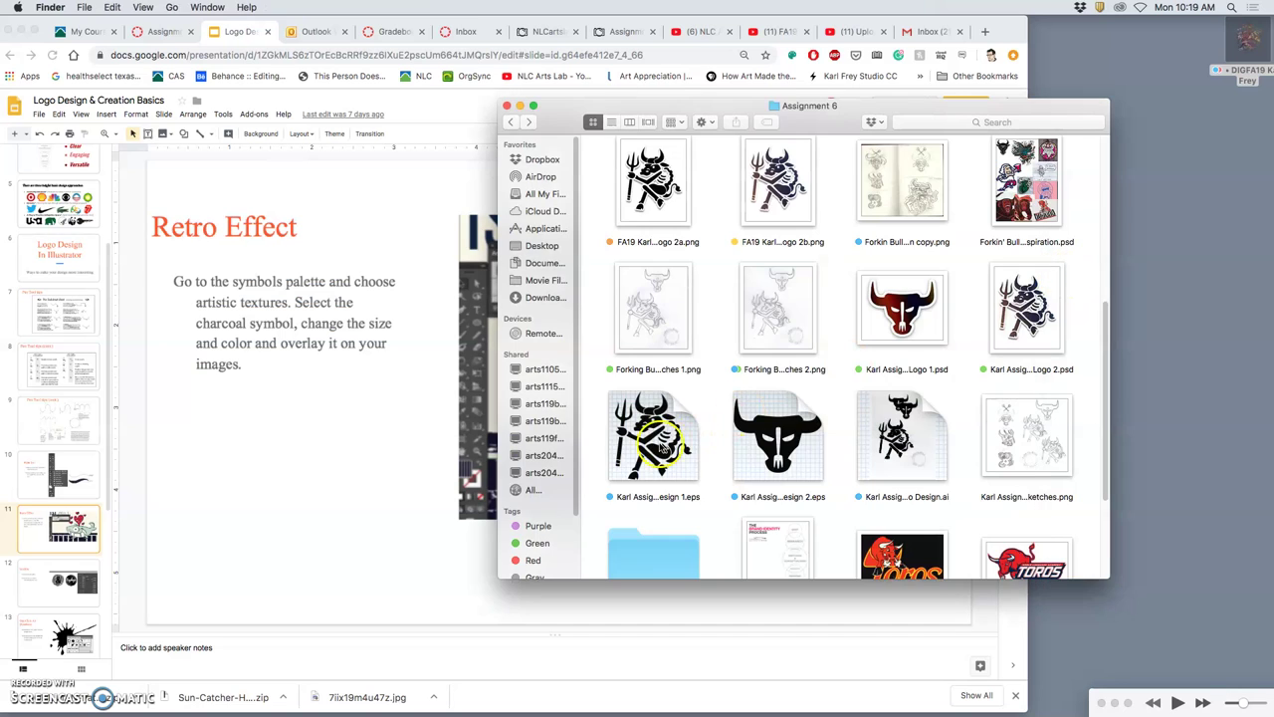
left_click(657, 448)
right_click(657, 446)
mouse_move(679, 440)
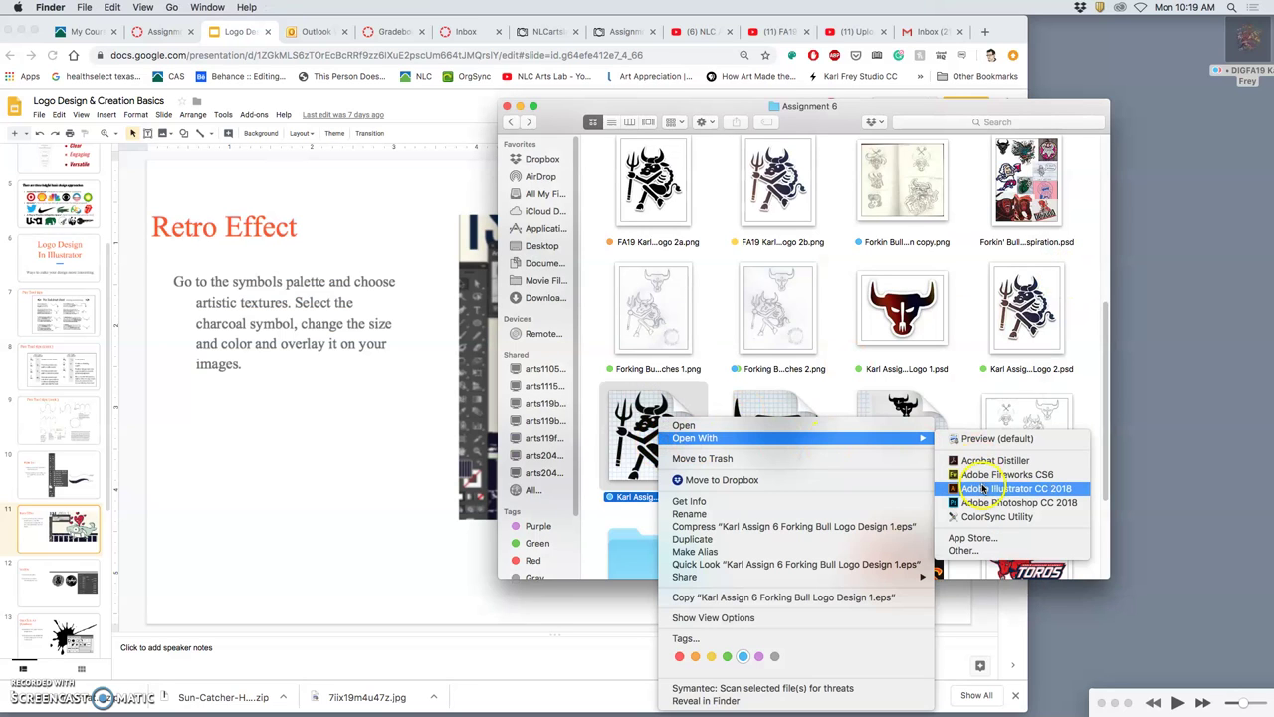
left_click(1016, 489)
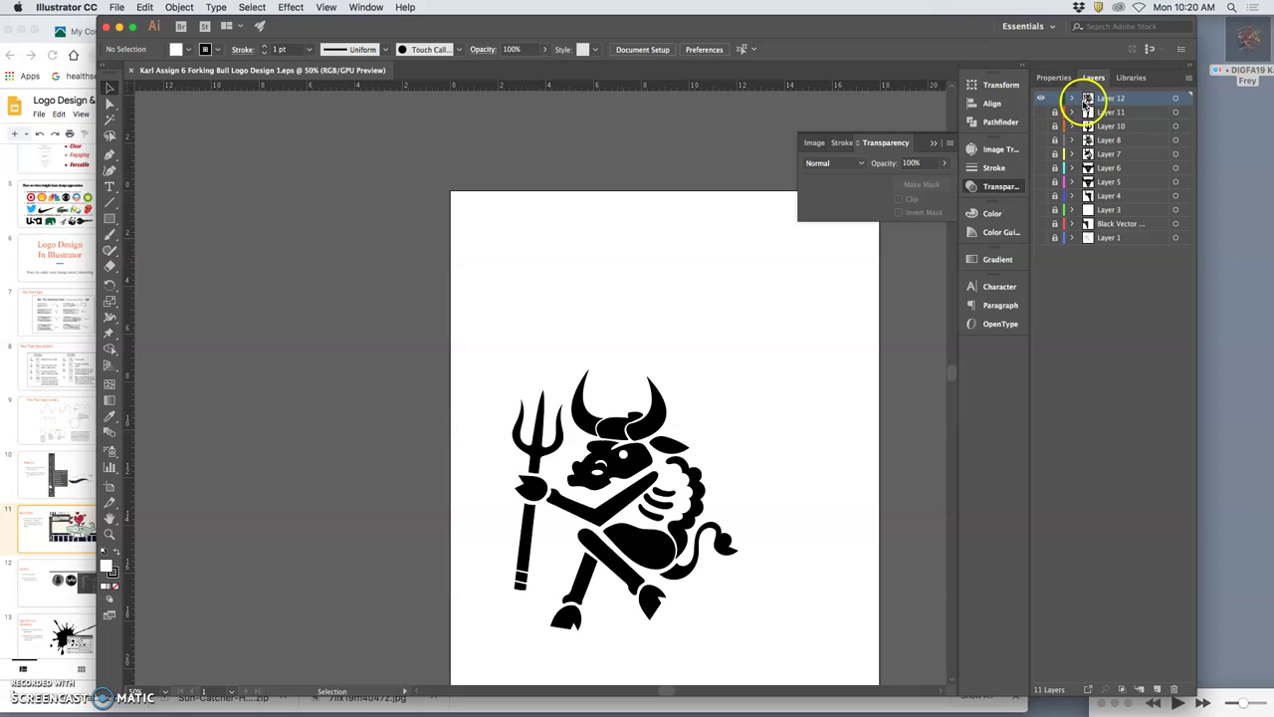
Step: Select all the bull artwork on Layer 12 and copy it
left_click(1042, 99)
left_click(1042, 99)
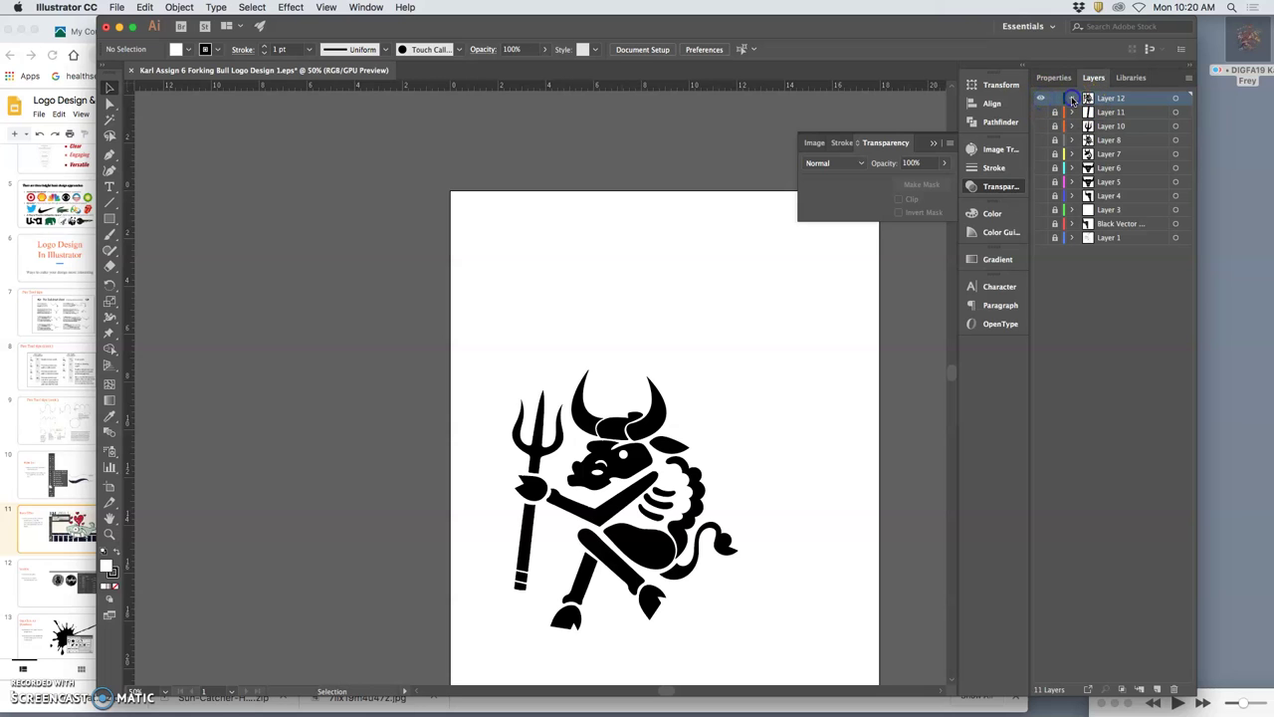
left_click(1072, 98)
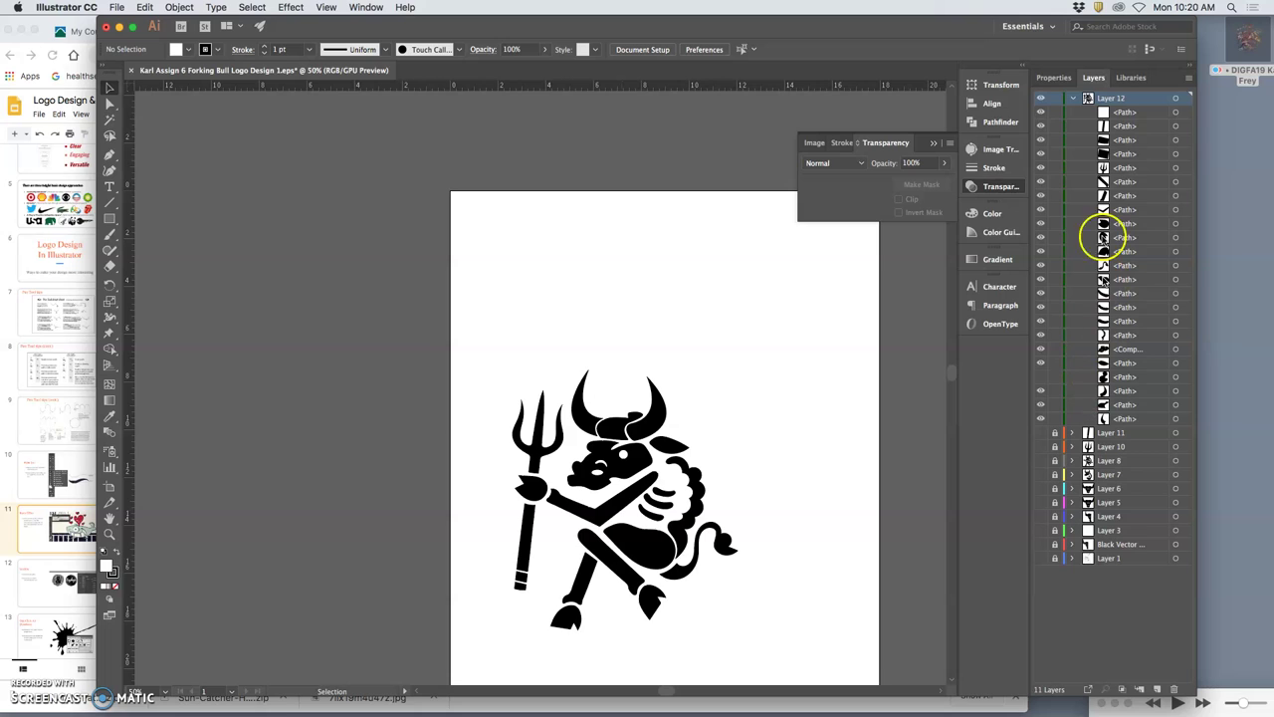
left_click(1074, 99)
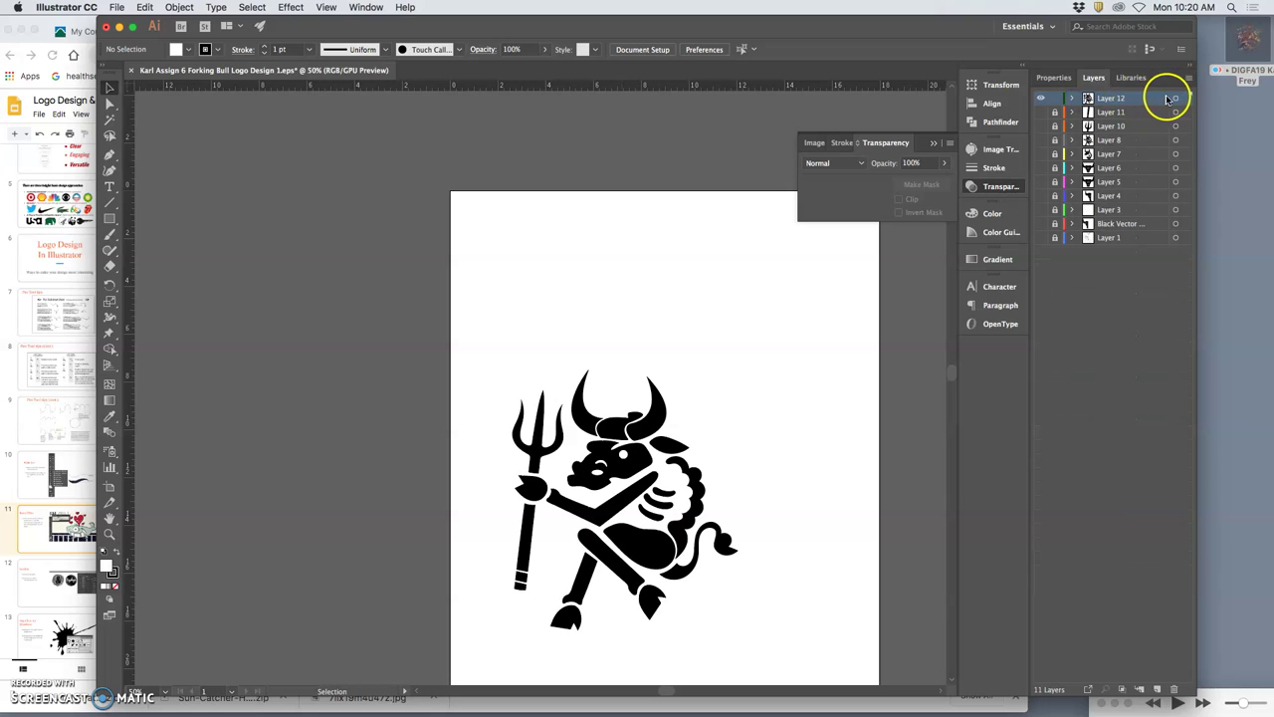
left_click(1176, 100)
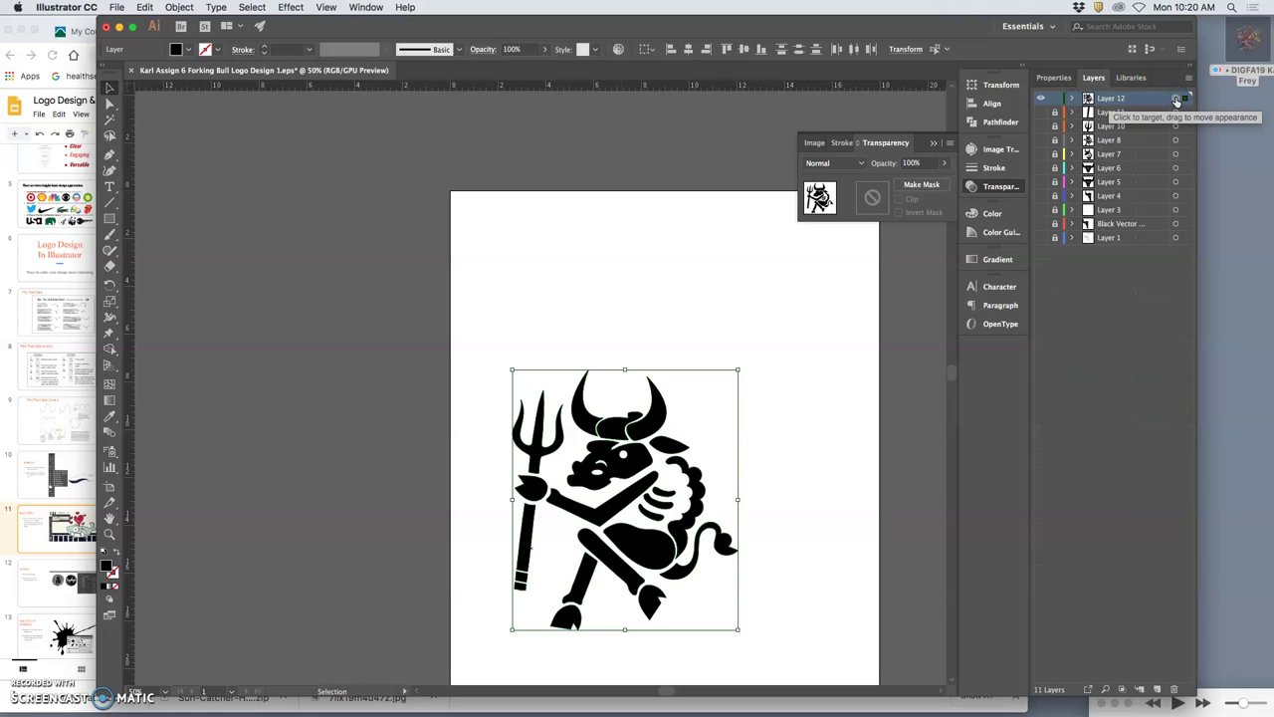
left_click(1177, 100)
left_click(146, 8)
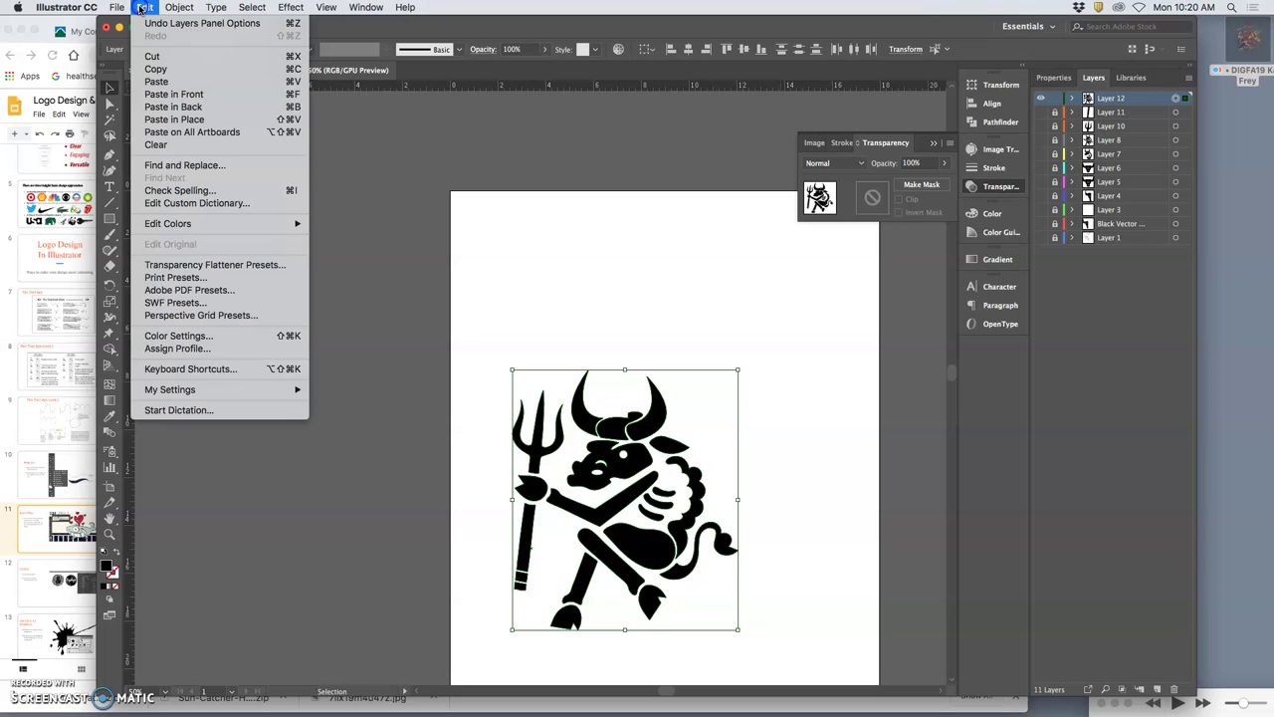
left_click(153, 70)
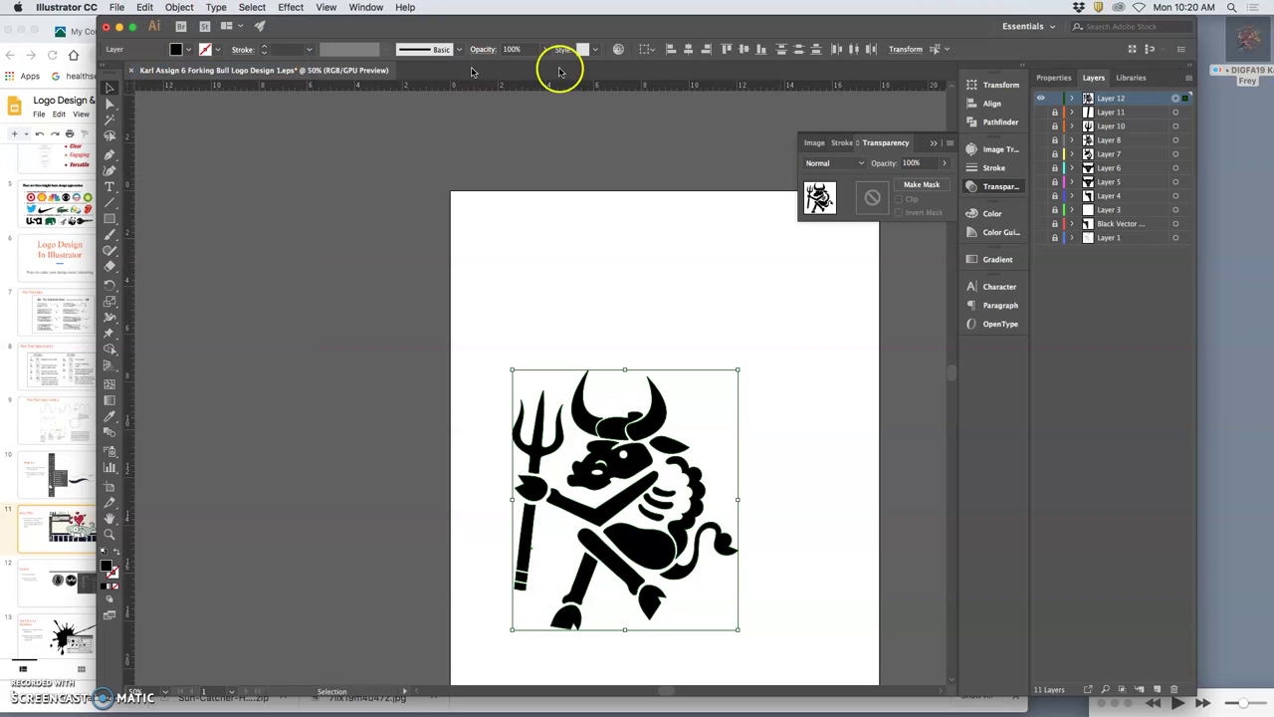
Step: Lock and hide Layer 12, then paste the bull in place on a new Layer 13
left_click(1055, 99)
left_click(1041, 99)
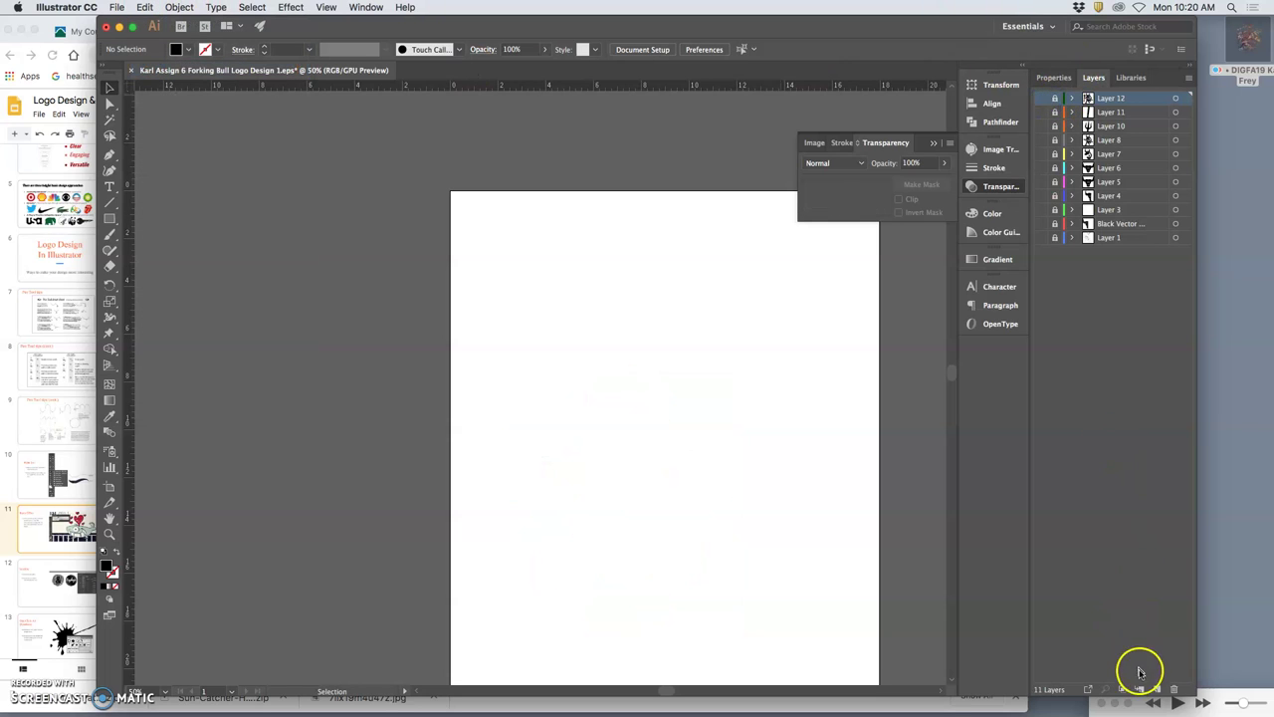
left_click(1158, 689)
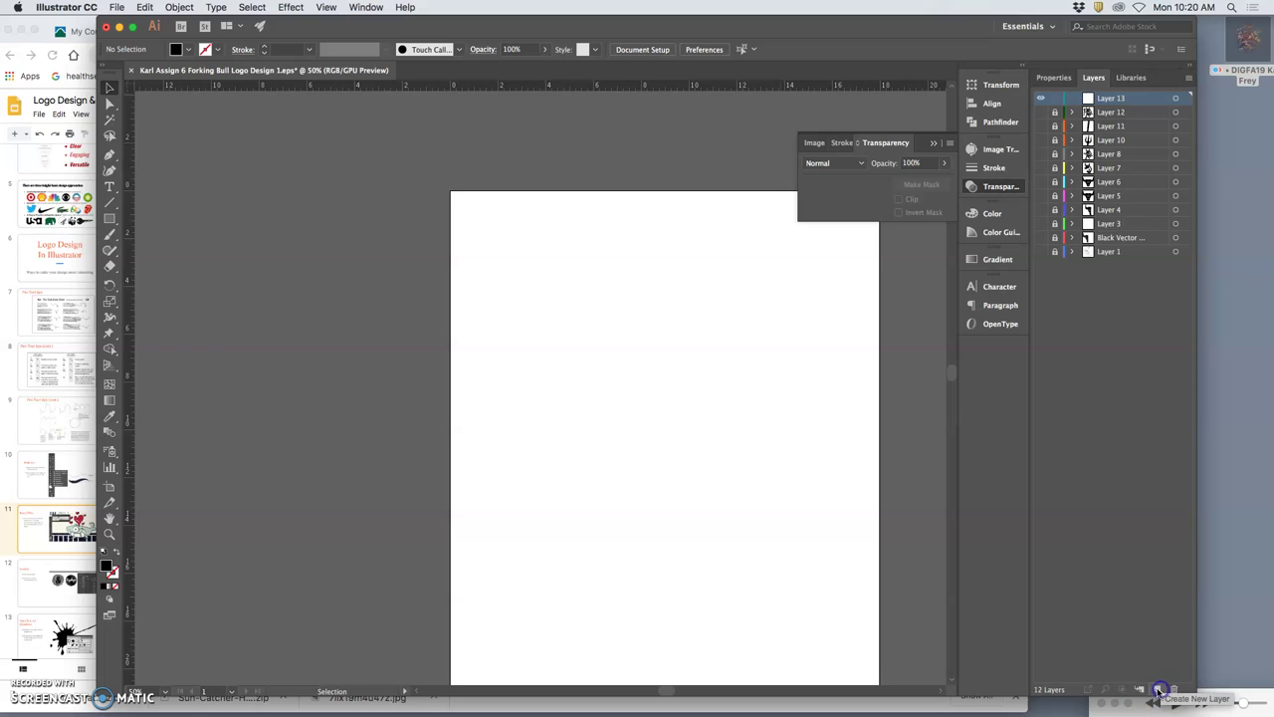
left_click(151, 8)
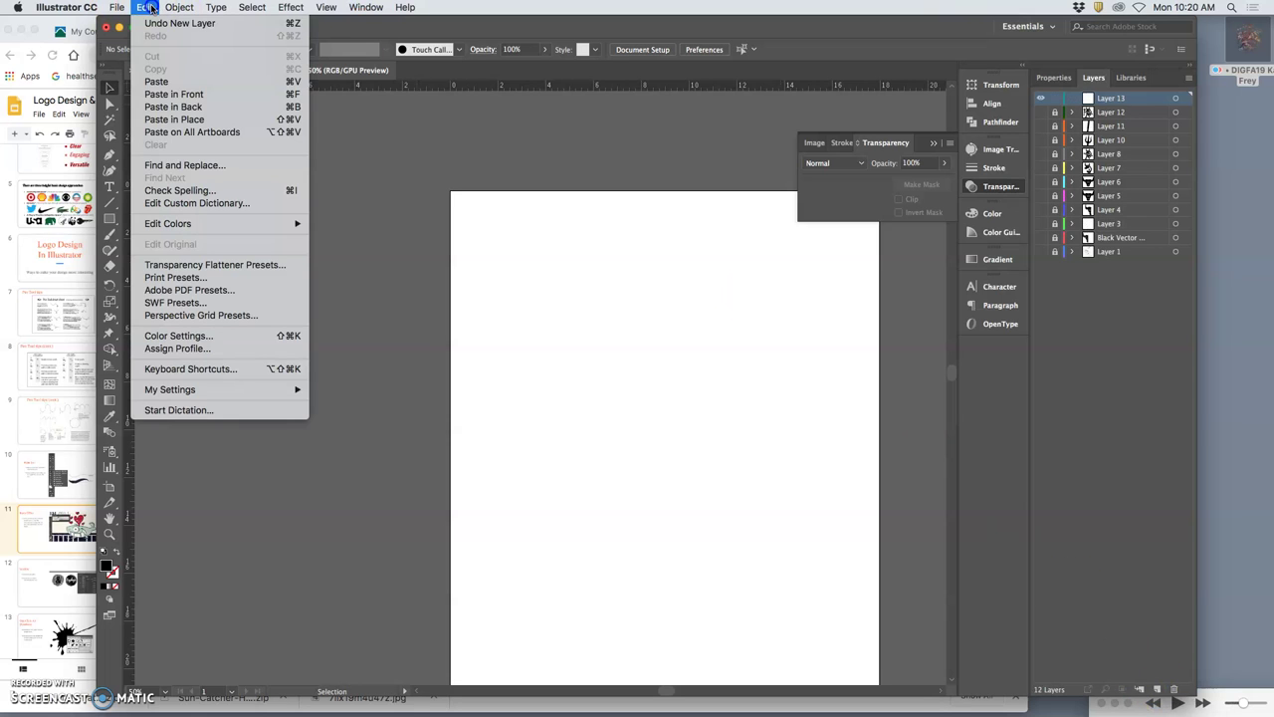
left_click(171, 119)
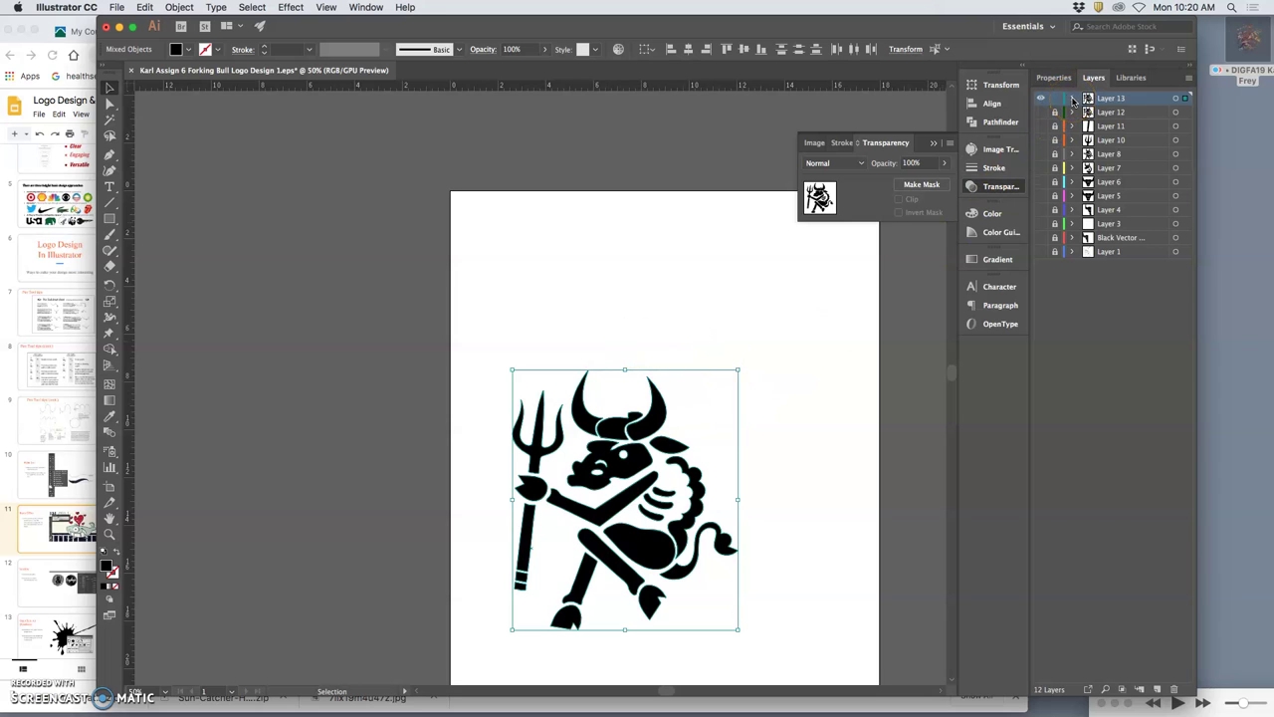
left_click(1073, 98)
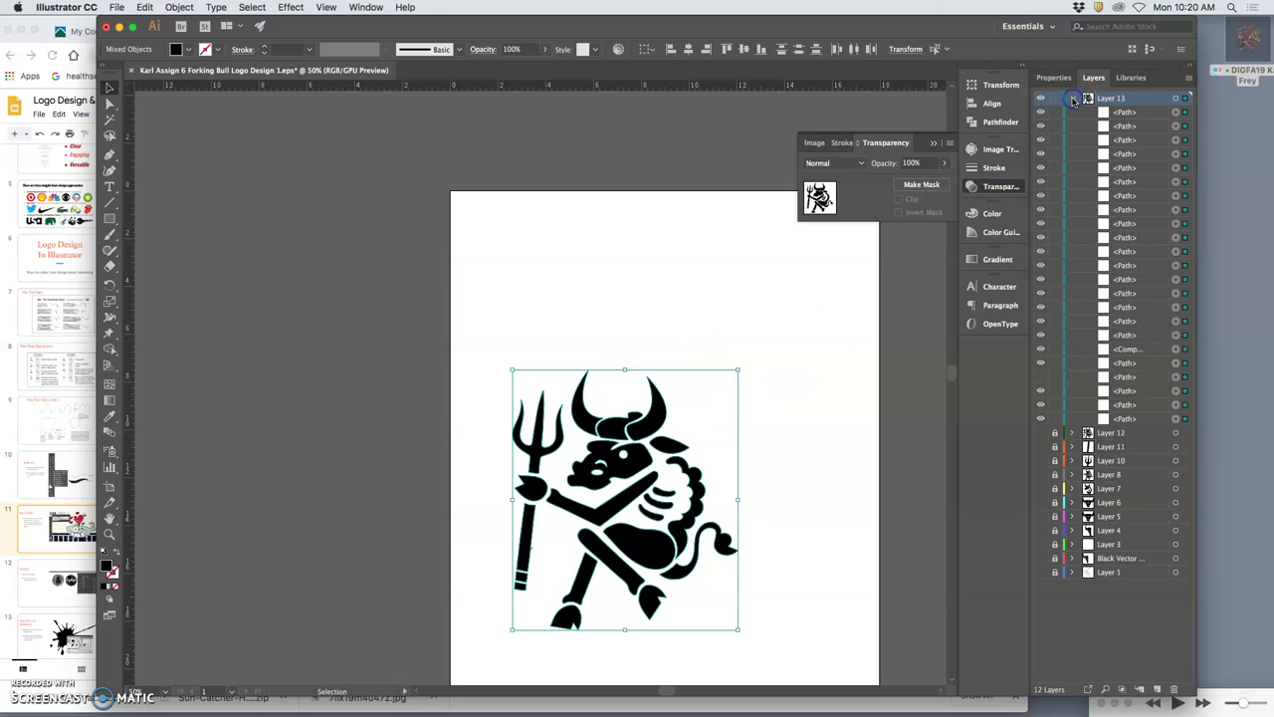
Step: Select the left horn path and fill it with muted mauve, CMYK 33/60/30/34
left_click(1174, 419)
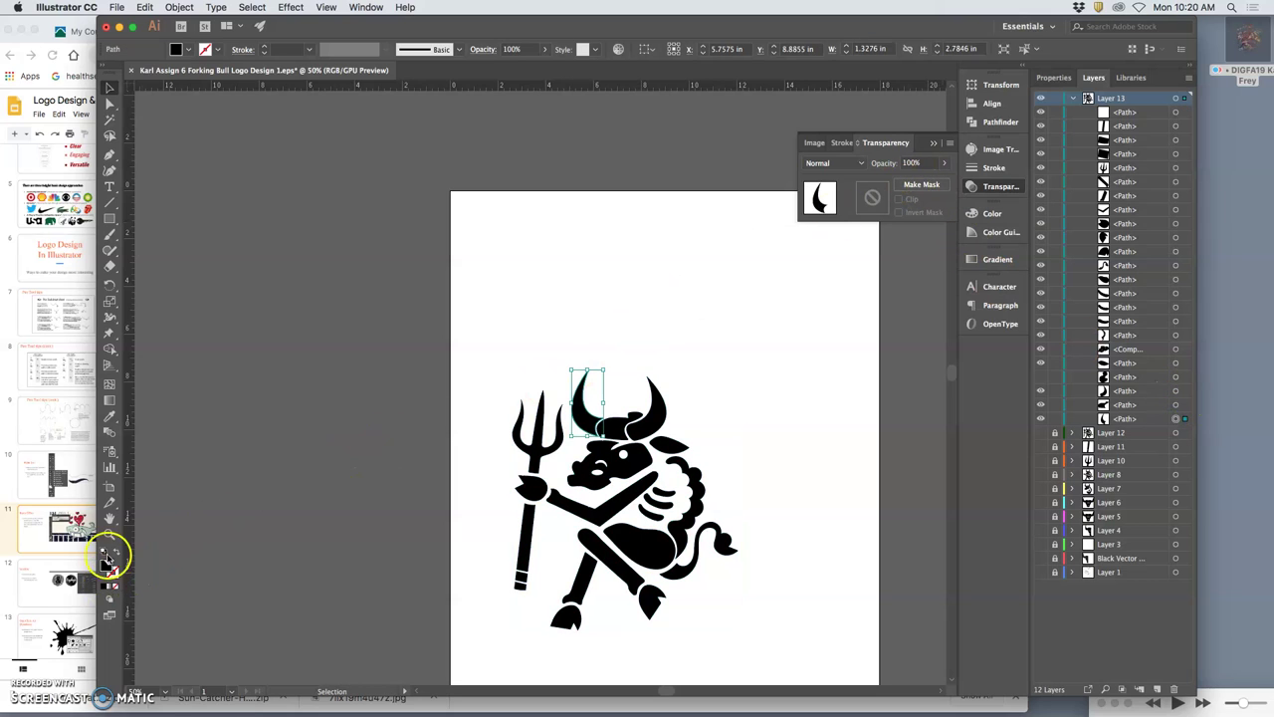
left_click(189, 50)
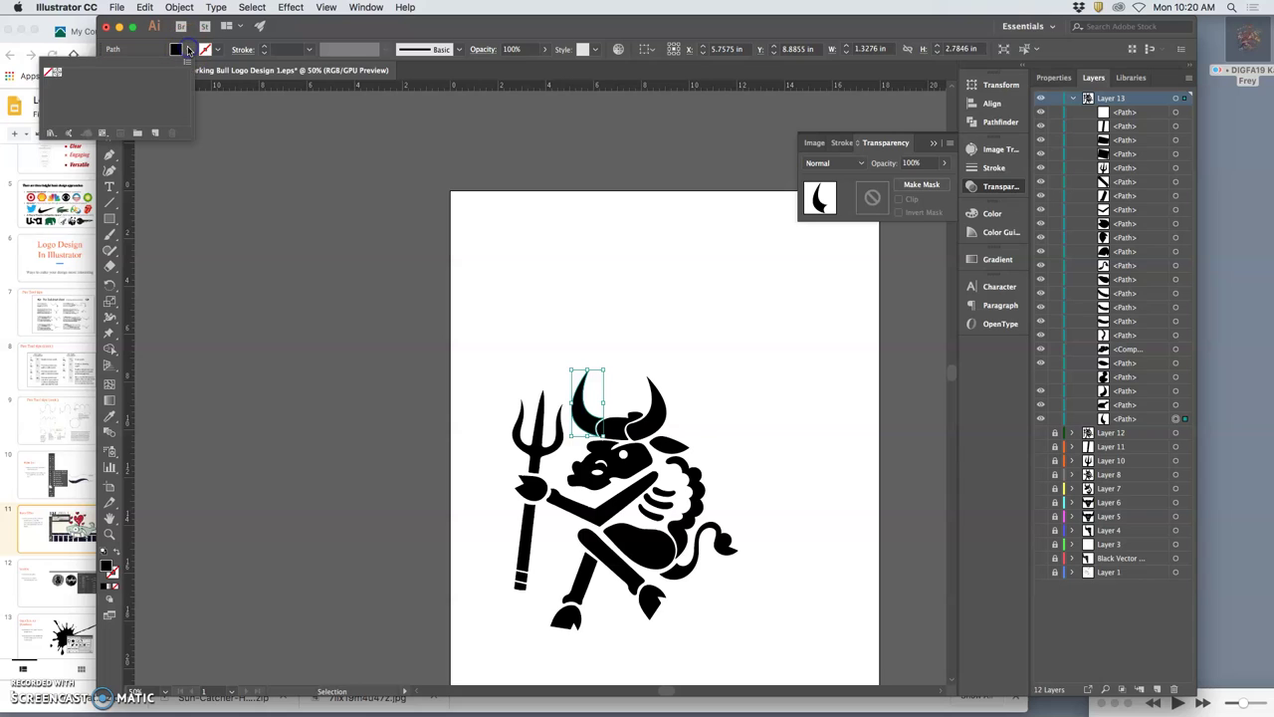
left_click(104, 589)
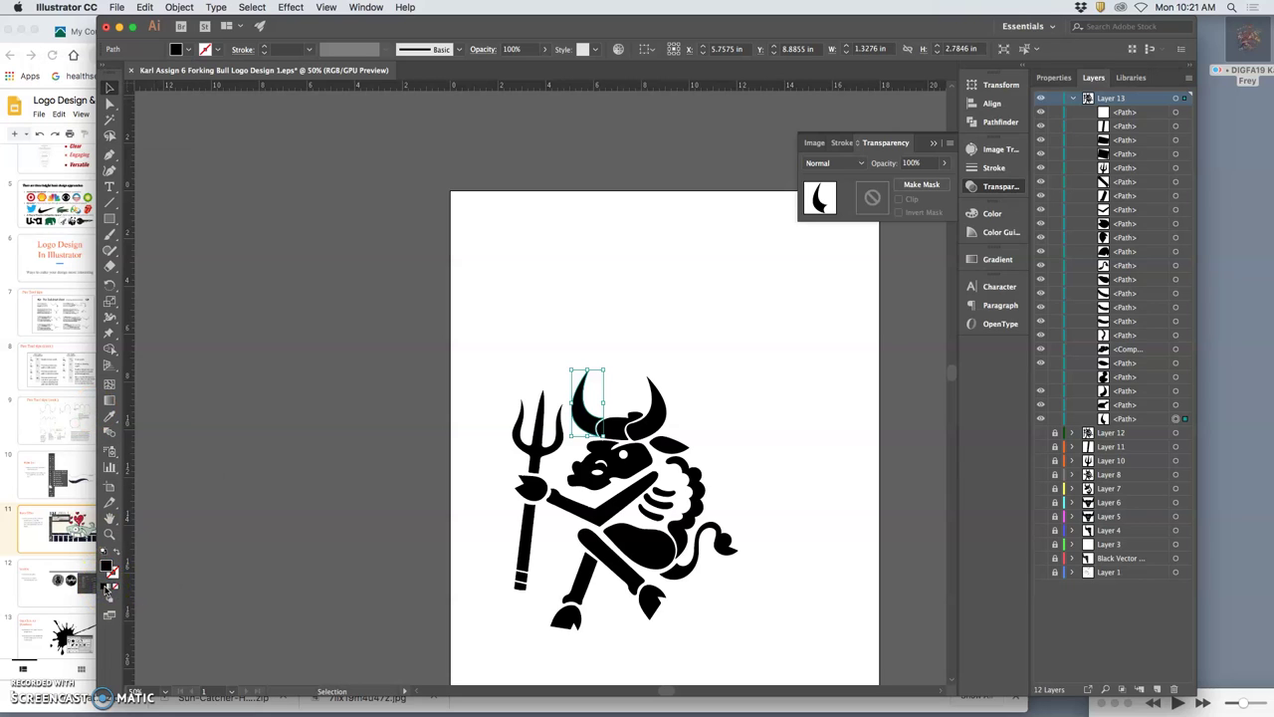
left_click(105, 587)
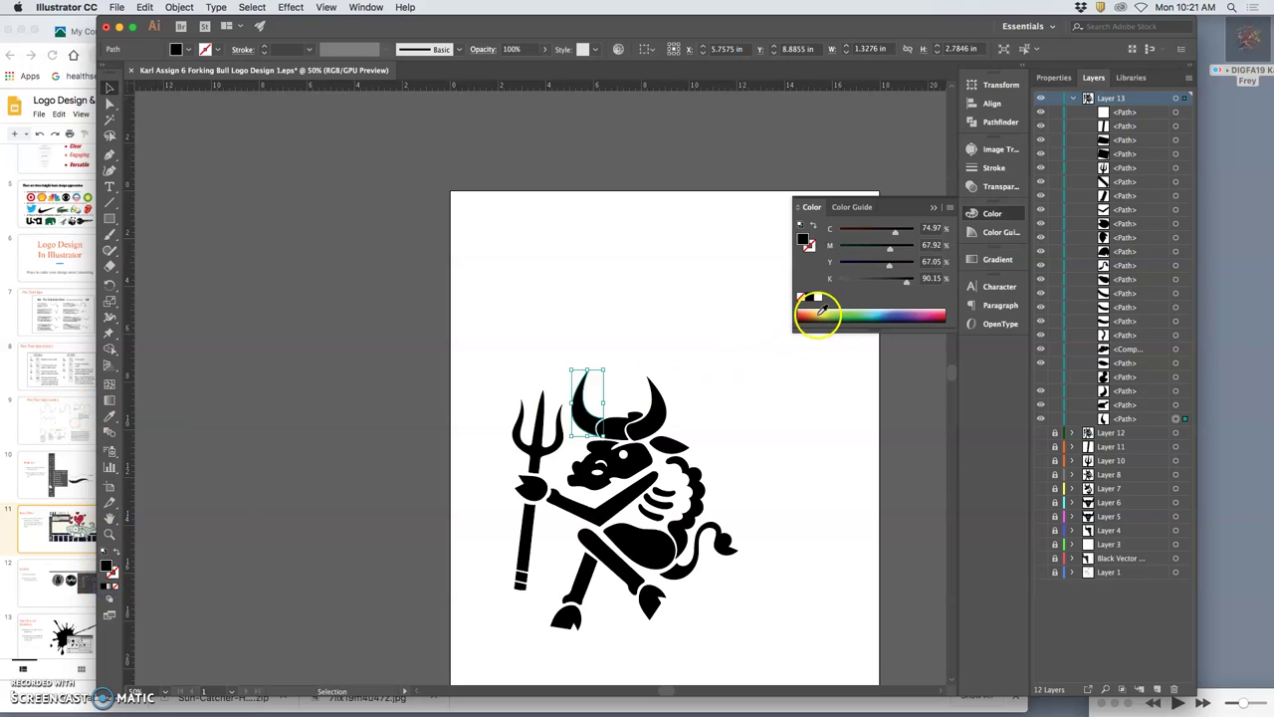
left_click_drag(823, 315, 932, 315)
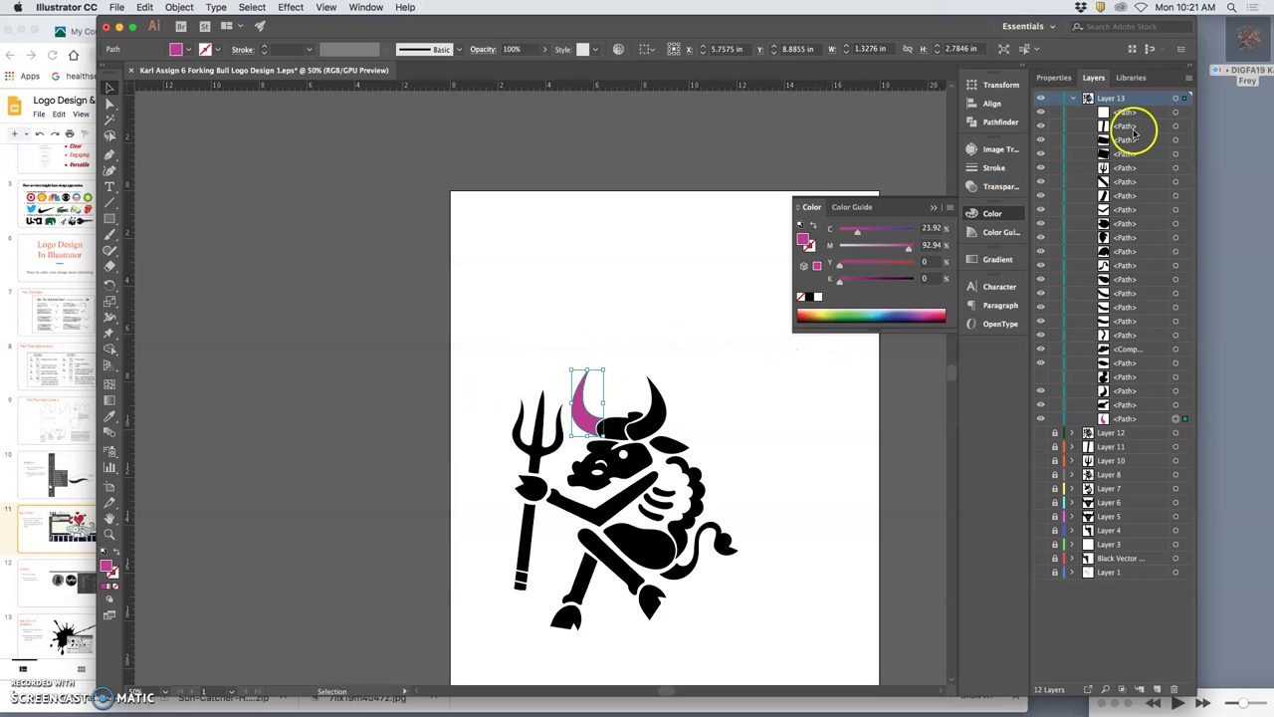
left_click(845, 313)
left_click(898, 311)
left_click(842, 261)
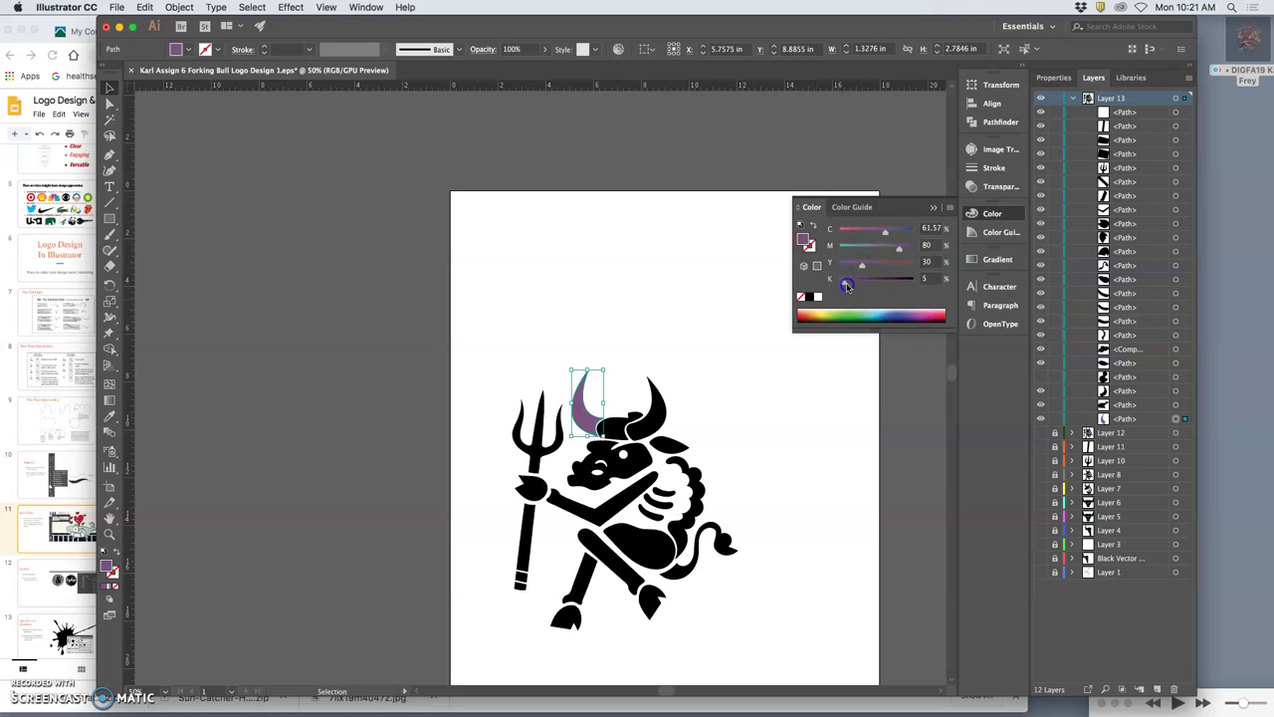
left_click_drag(852, 285, 865, 284)
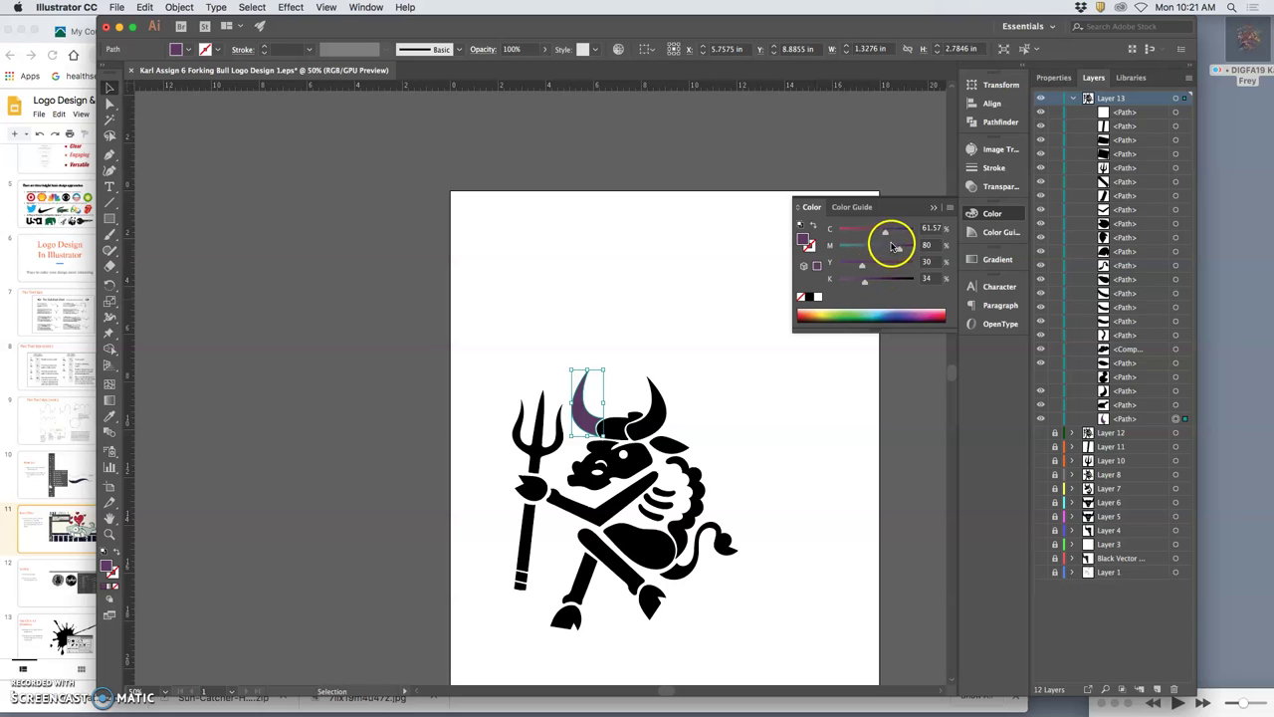
left_click(900, 250)
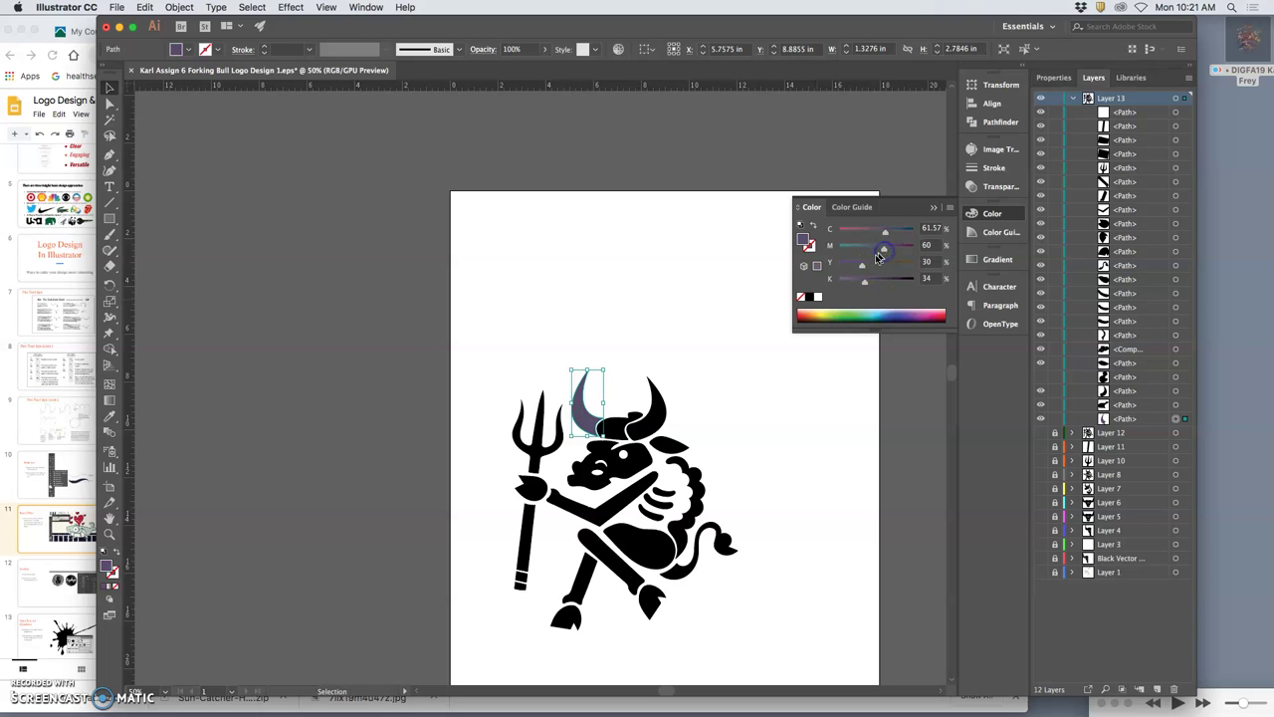
left_click_drag(886, 238, 865, 237)
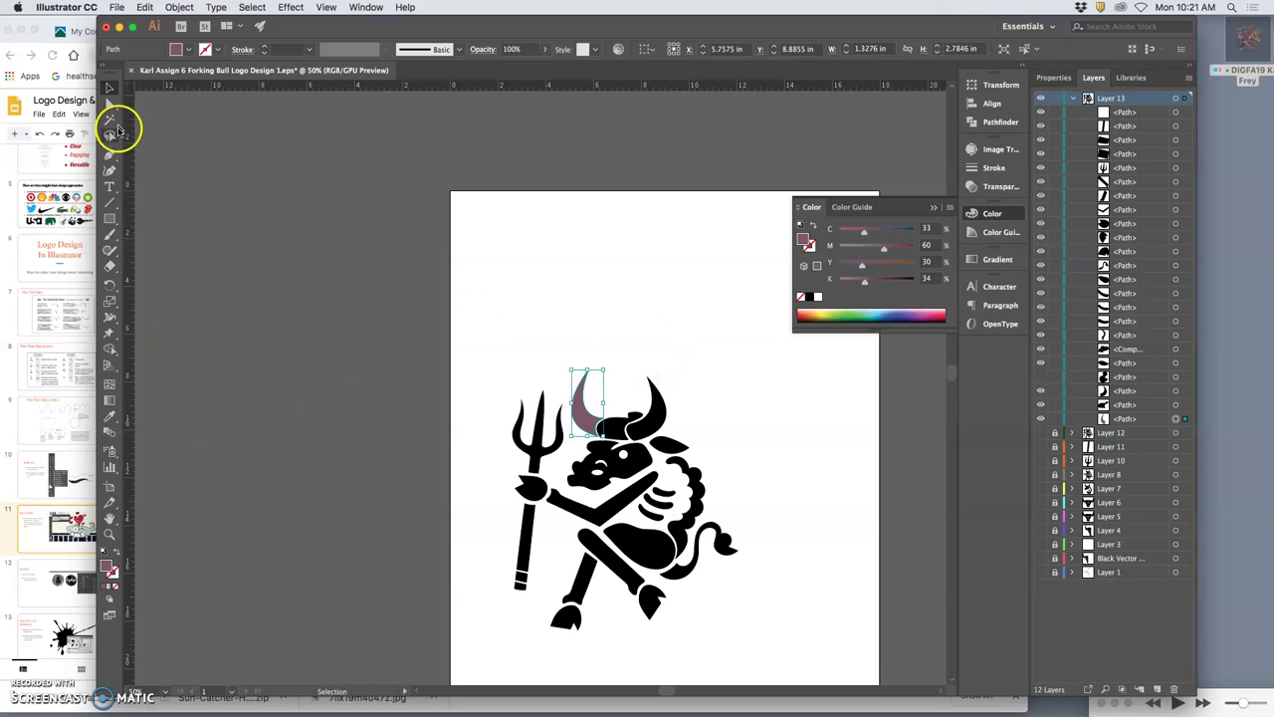
Step: Eyedrop the horn's mauve onto the base shape and zoom in on the horns to 200%
left_click(618, 426)
left_click(110, 418)
left_click(602, 416)
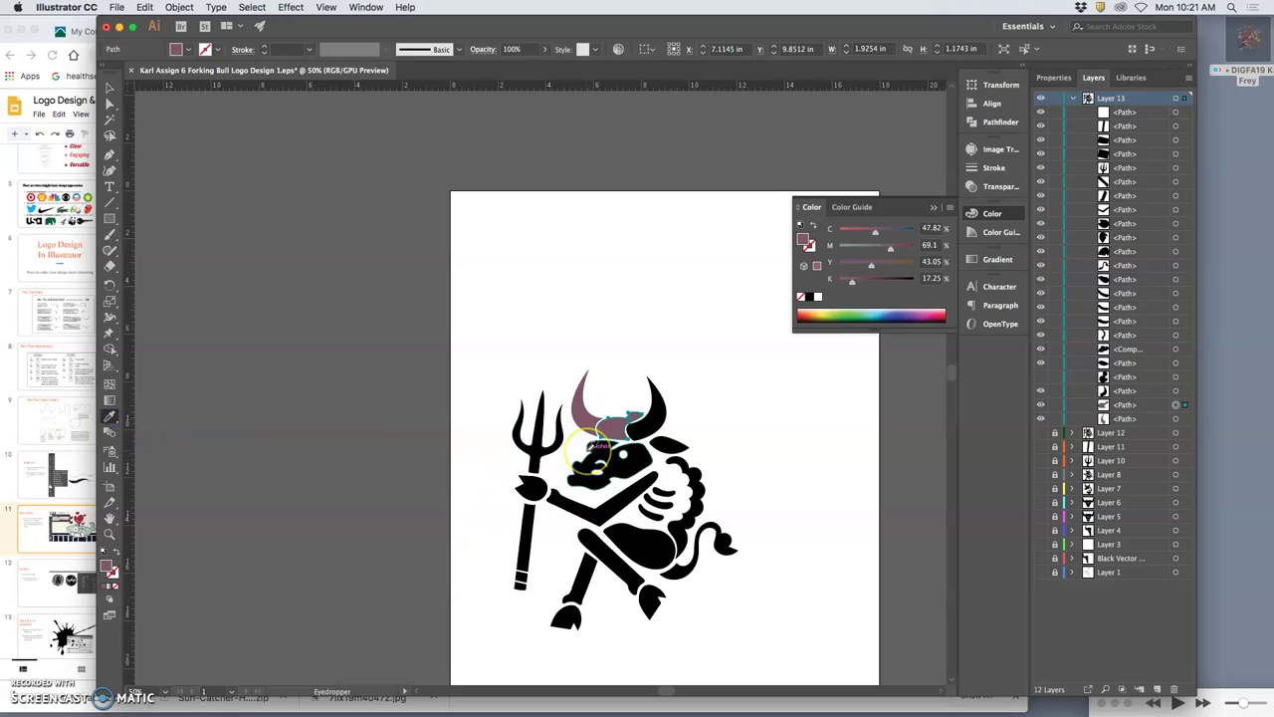
key("super+equal")
key("super+equal")
key("super+equal")
key("super+equal")
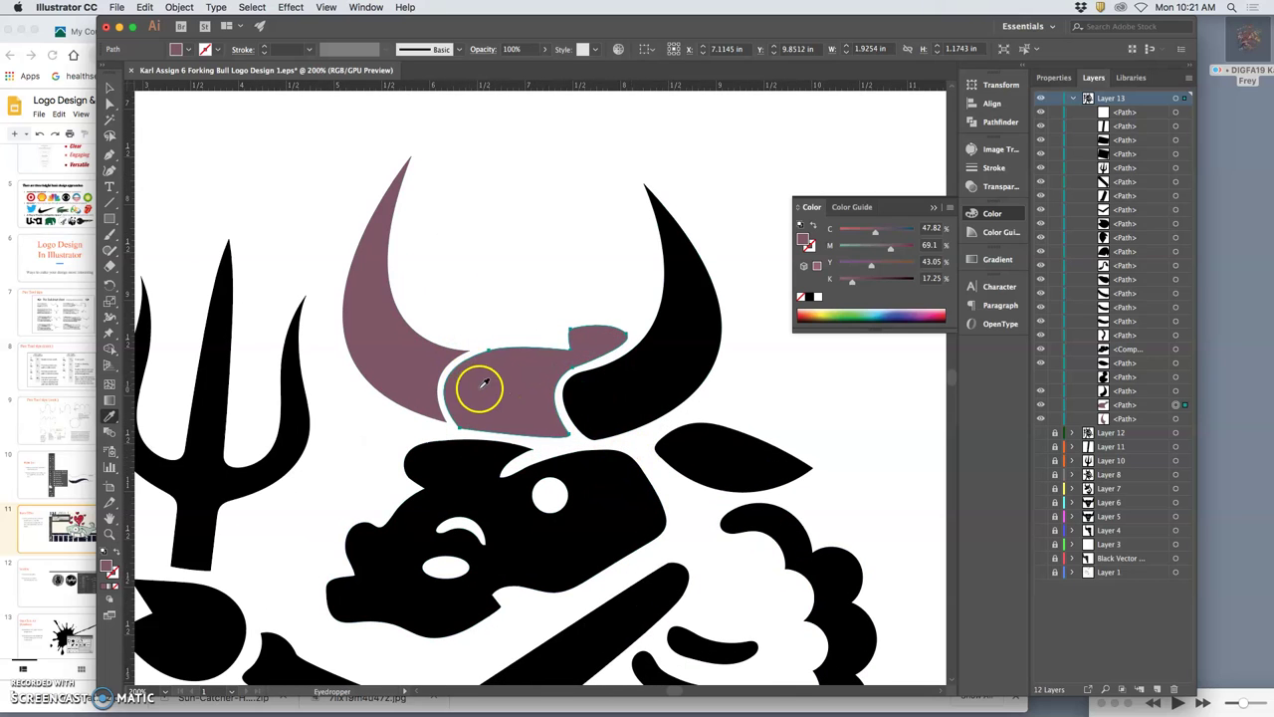
left_click(389, 341, "shift")
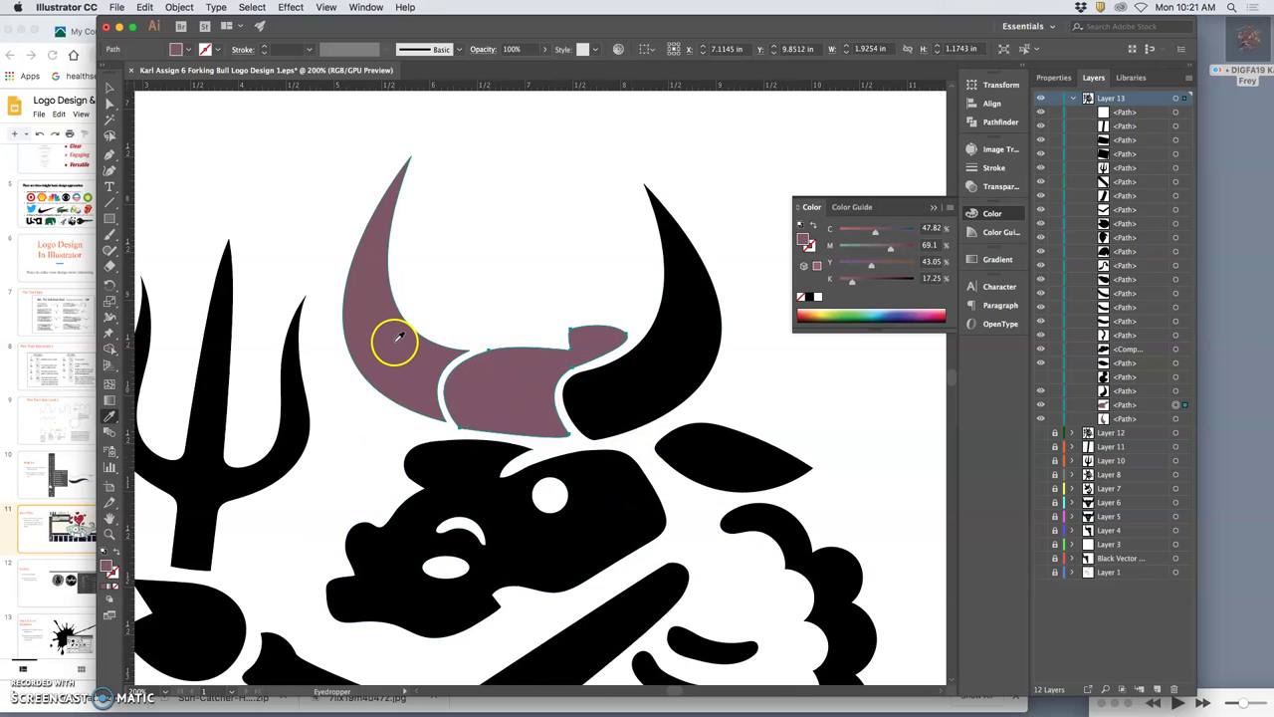
left_click(397, 338, "shift")
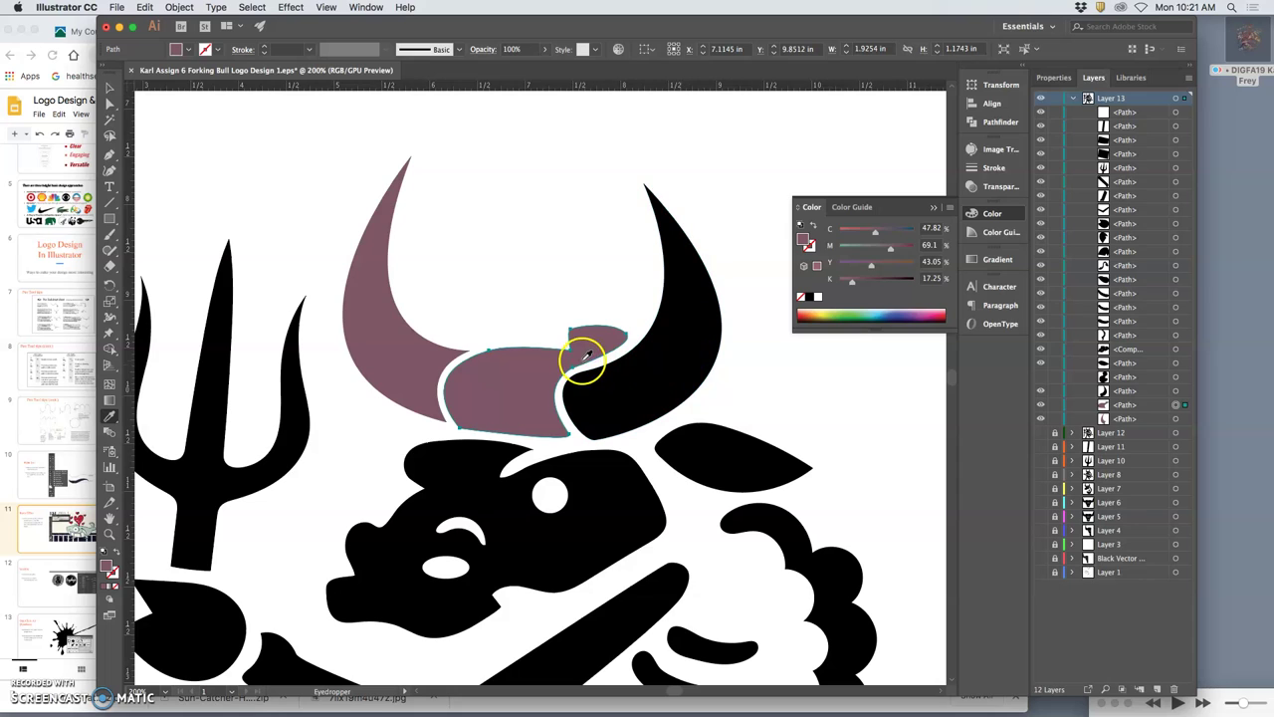
Step: Give the right horn the left horn's mauve and return the shape between the horns to black
left_click(655, 362)
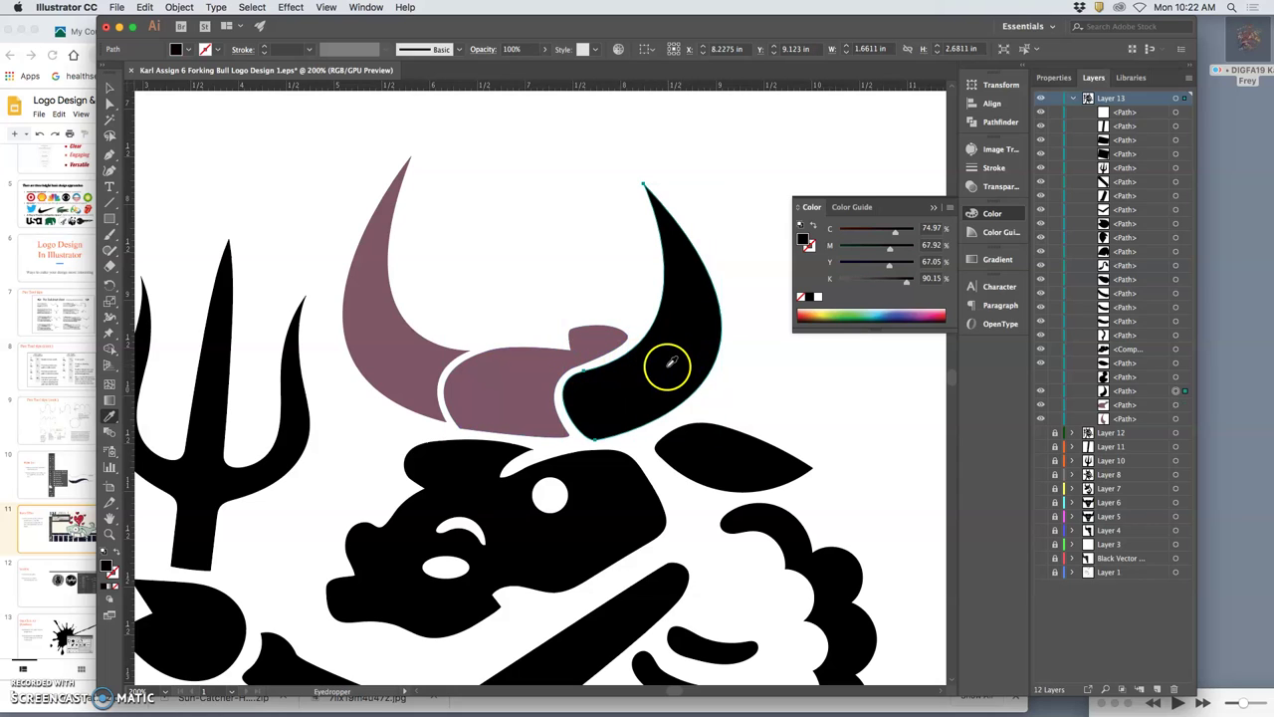
left_click(408, 356)
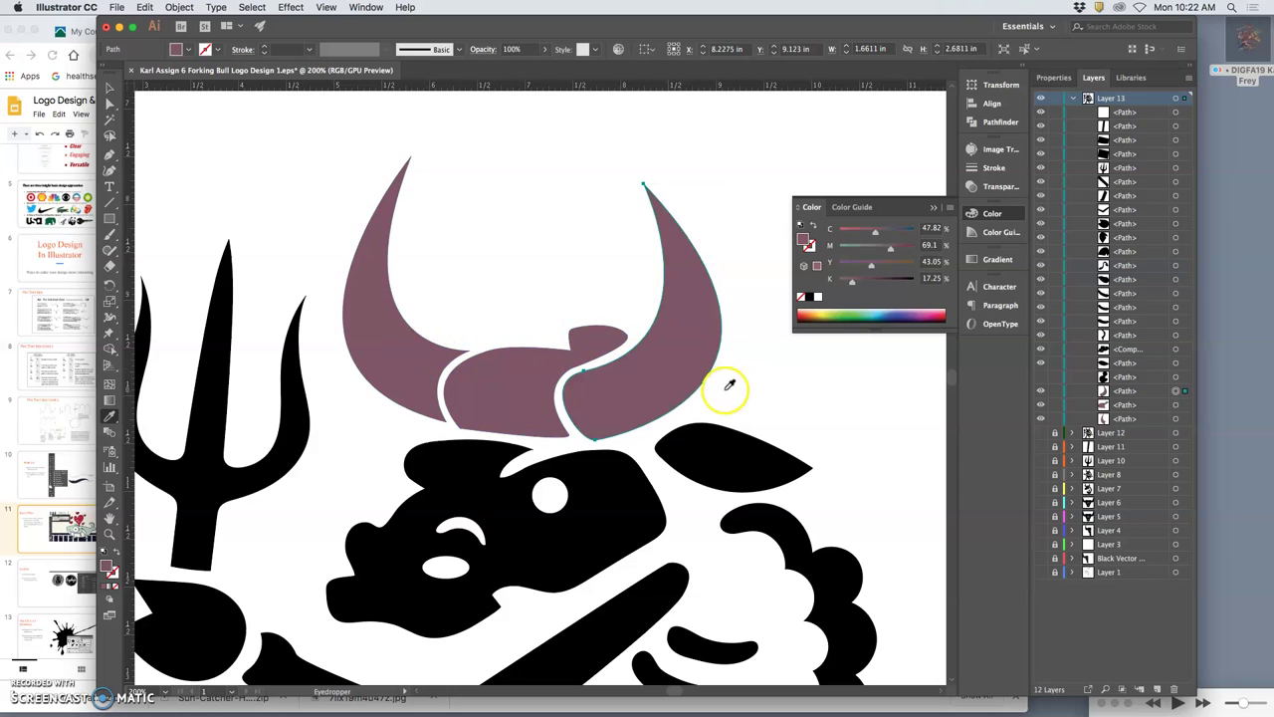
left_click(525, 386)
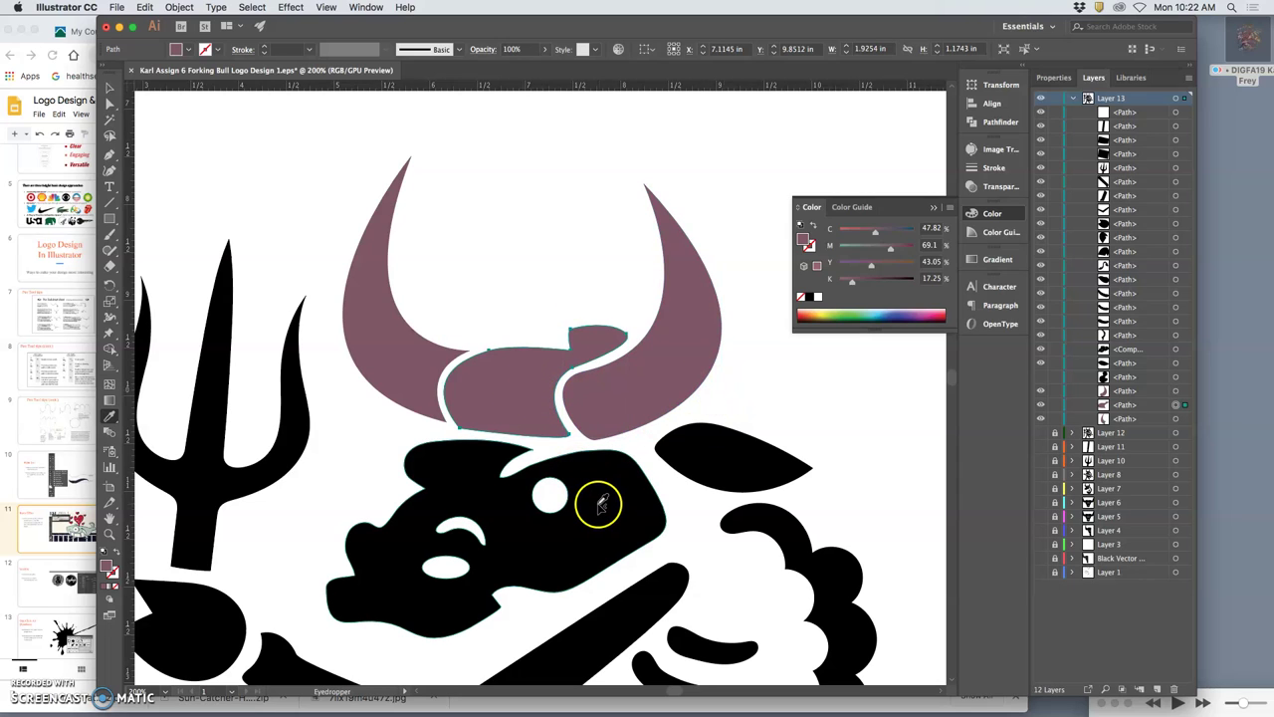
left_click(598, 505)
left_click(747, 483)
scroll(745, 478, "down", 1)
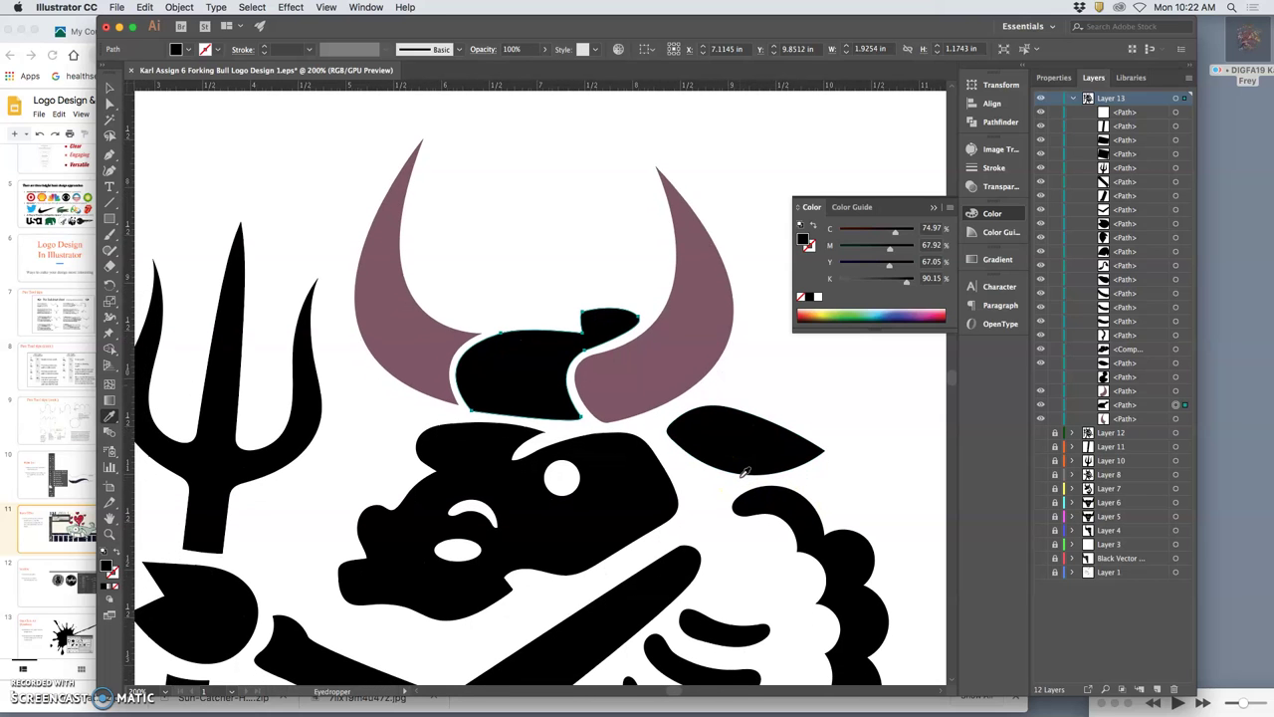
left_click(697, 384)
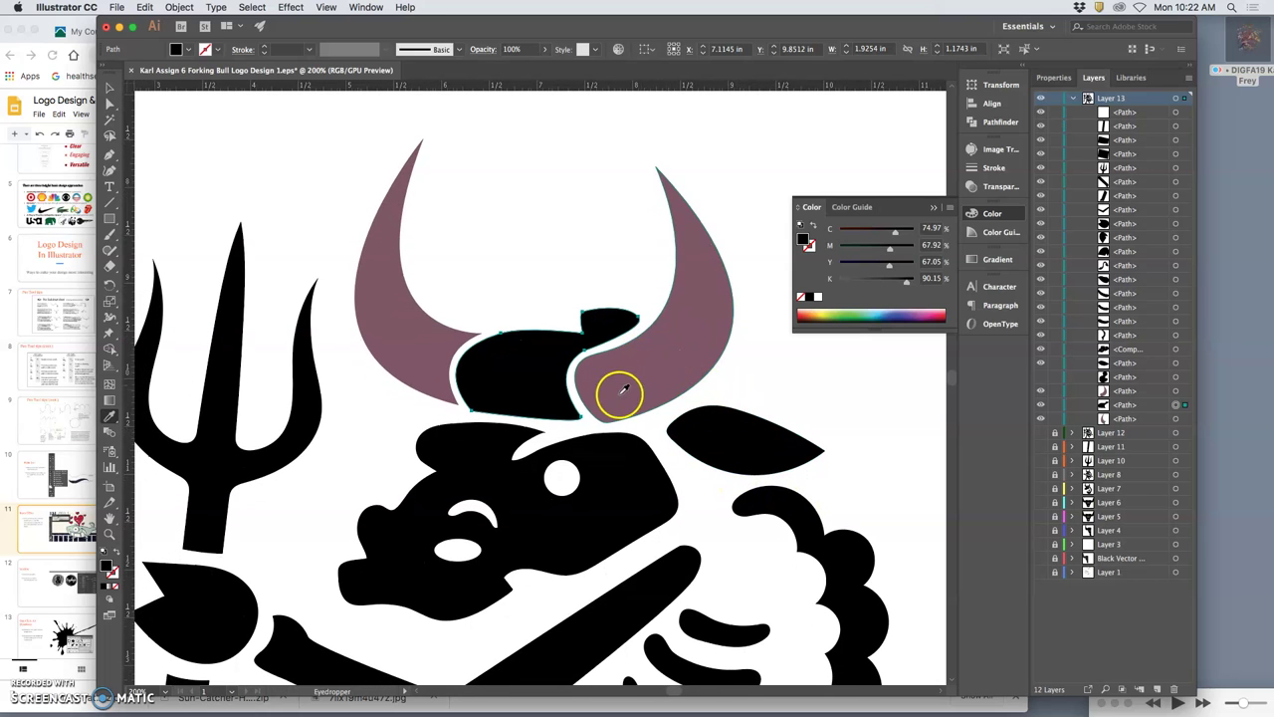
Step: Select the trident and try red, orange, tan, lavender and green fills from the Color Guide
left_click(225, 393, "super")
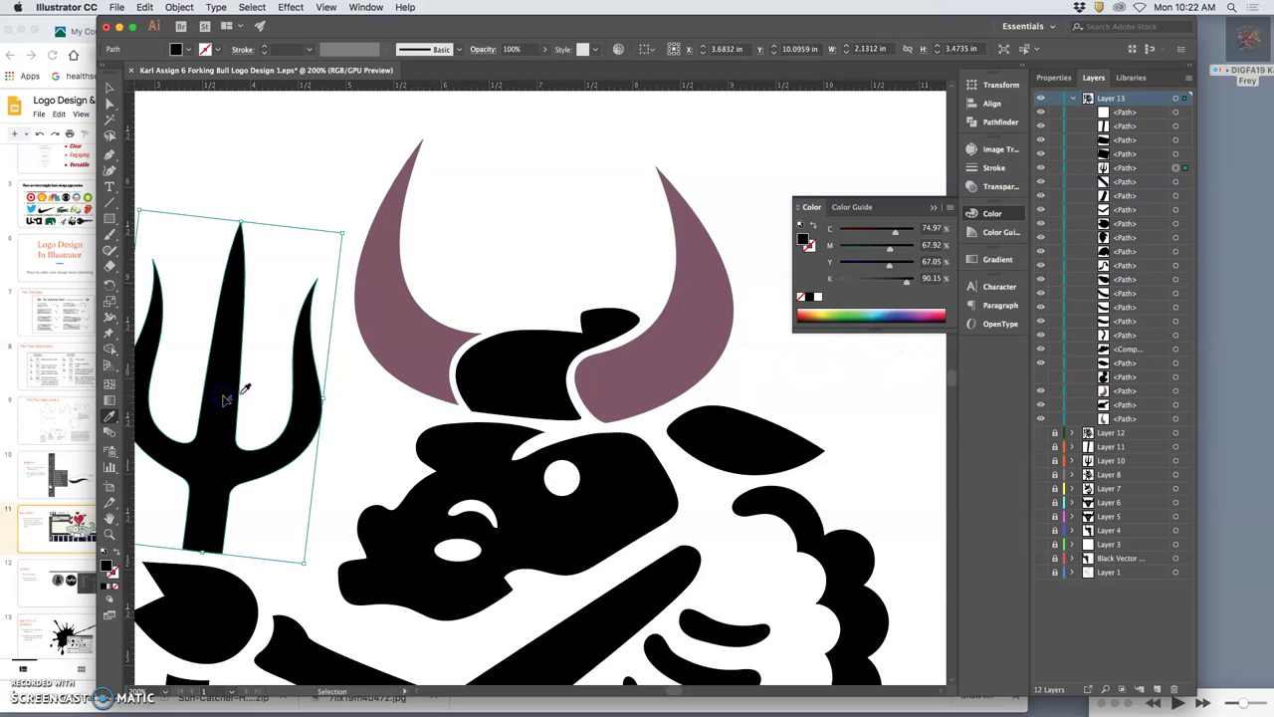
left_click(816, 316)
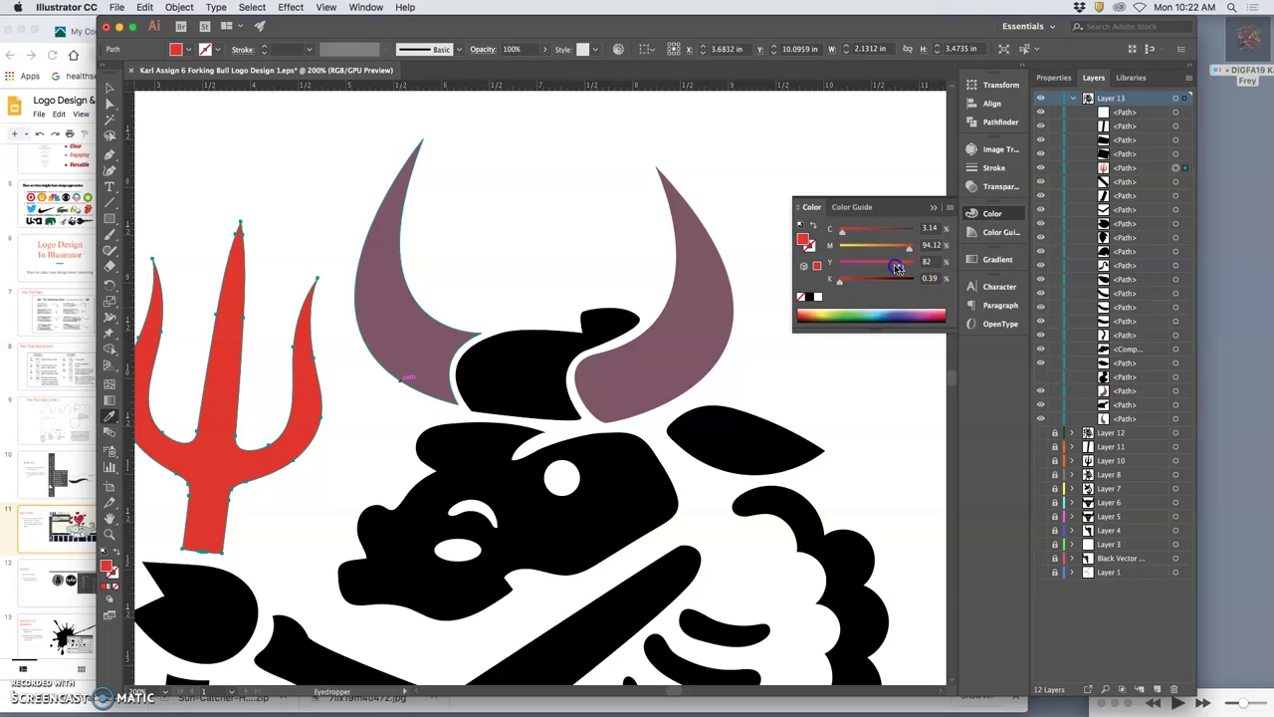
left_click_drag(908, 251, 865, 233)
left_click(844, 232)
left_click(852, 207)
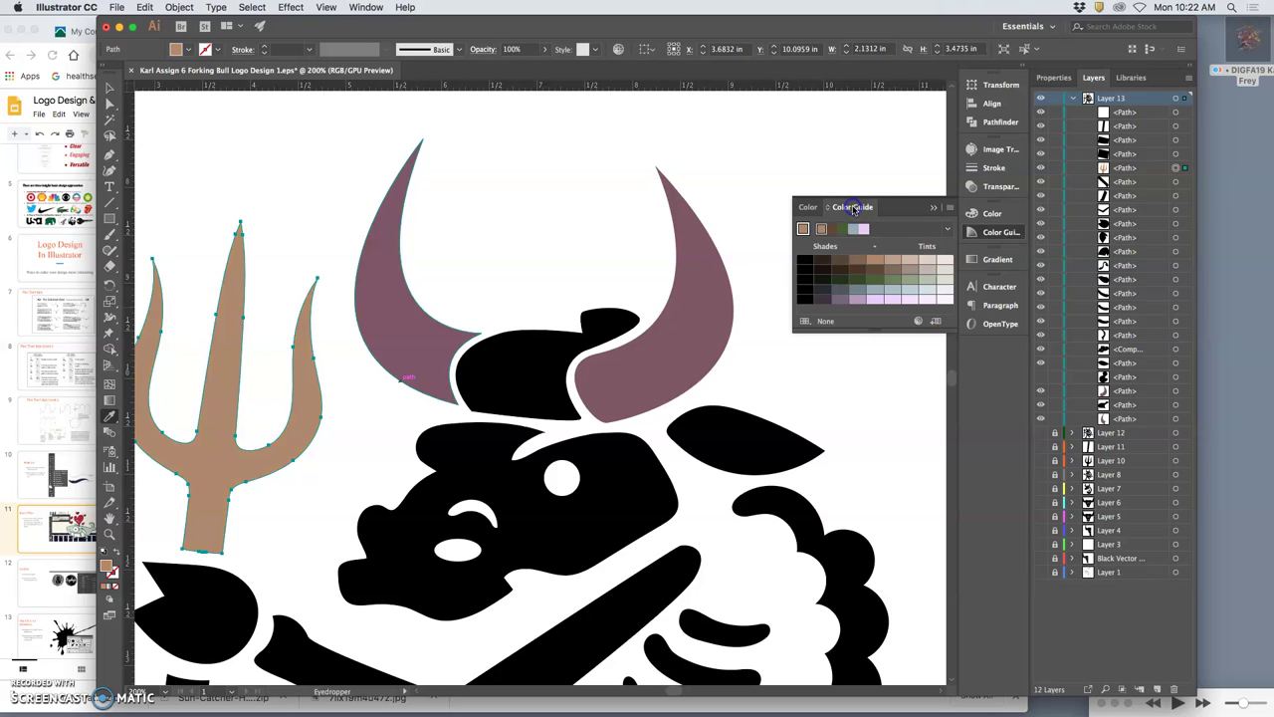
left_click(891, 260)
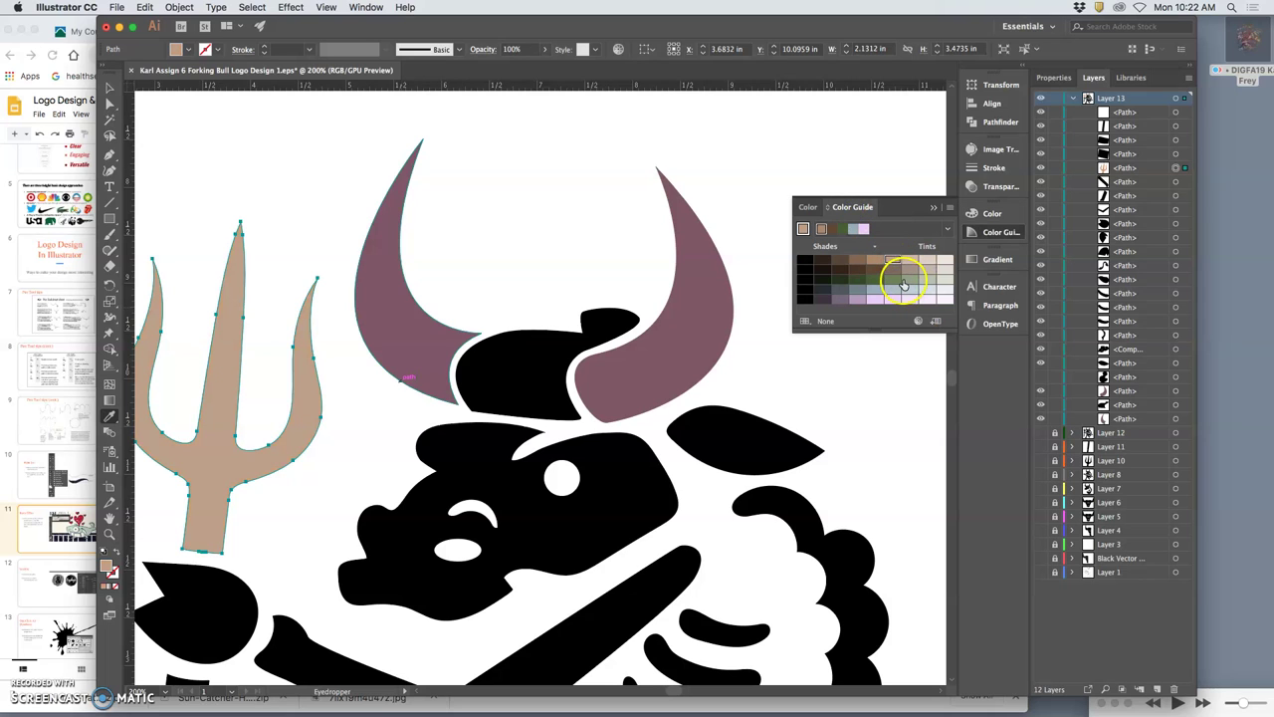
left_click(864, 230)
left_click(839, 230)
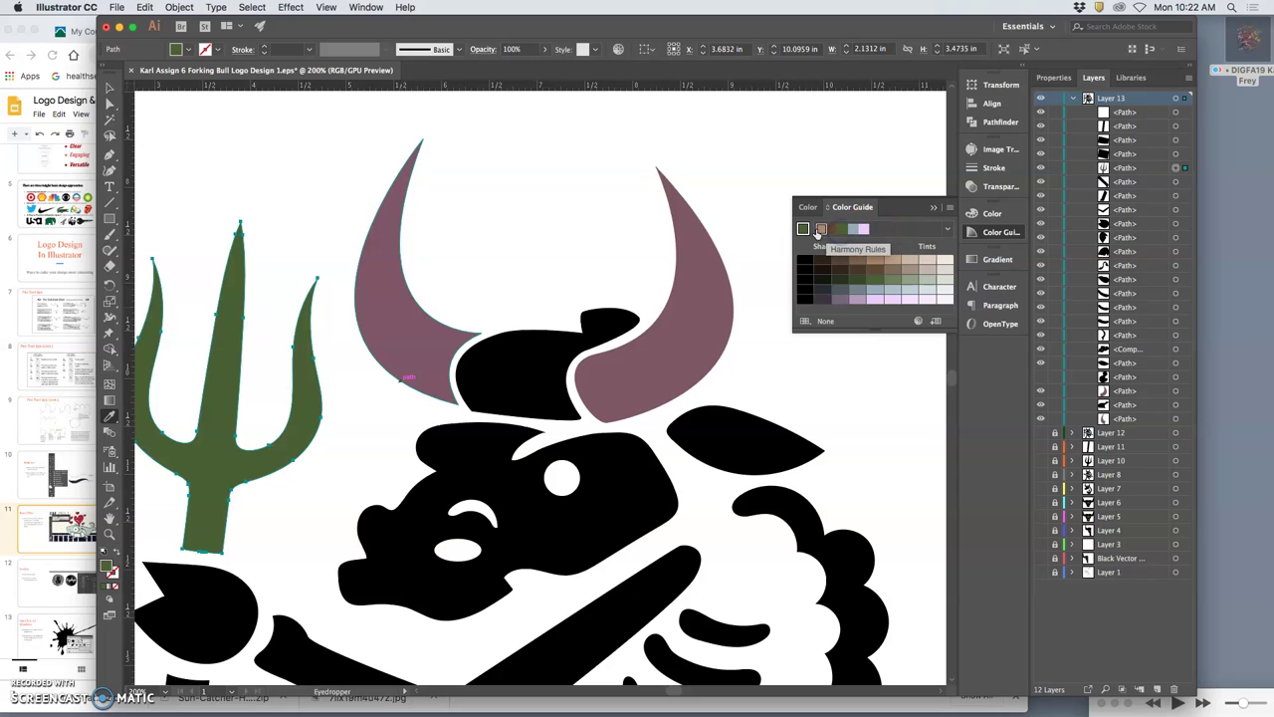
left_click(947, 230)
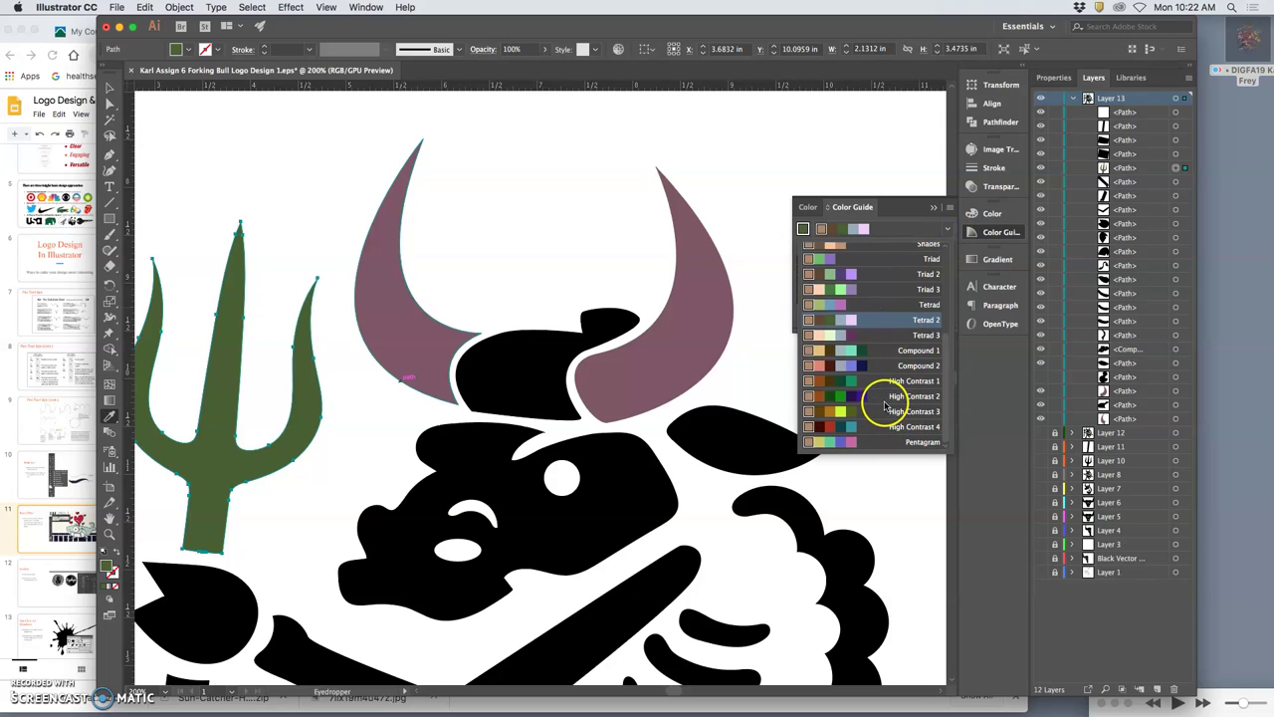
left_click(813, 208)
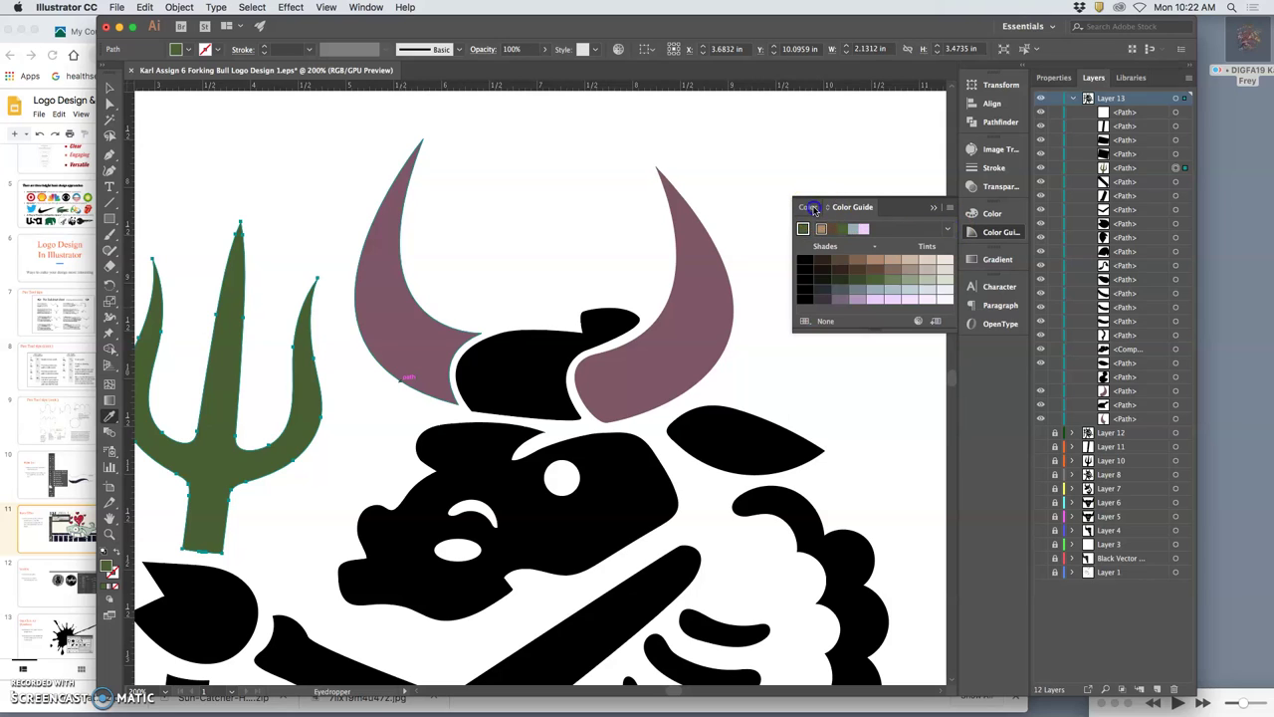
left_click(813, 208)
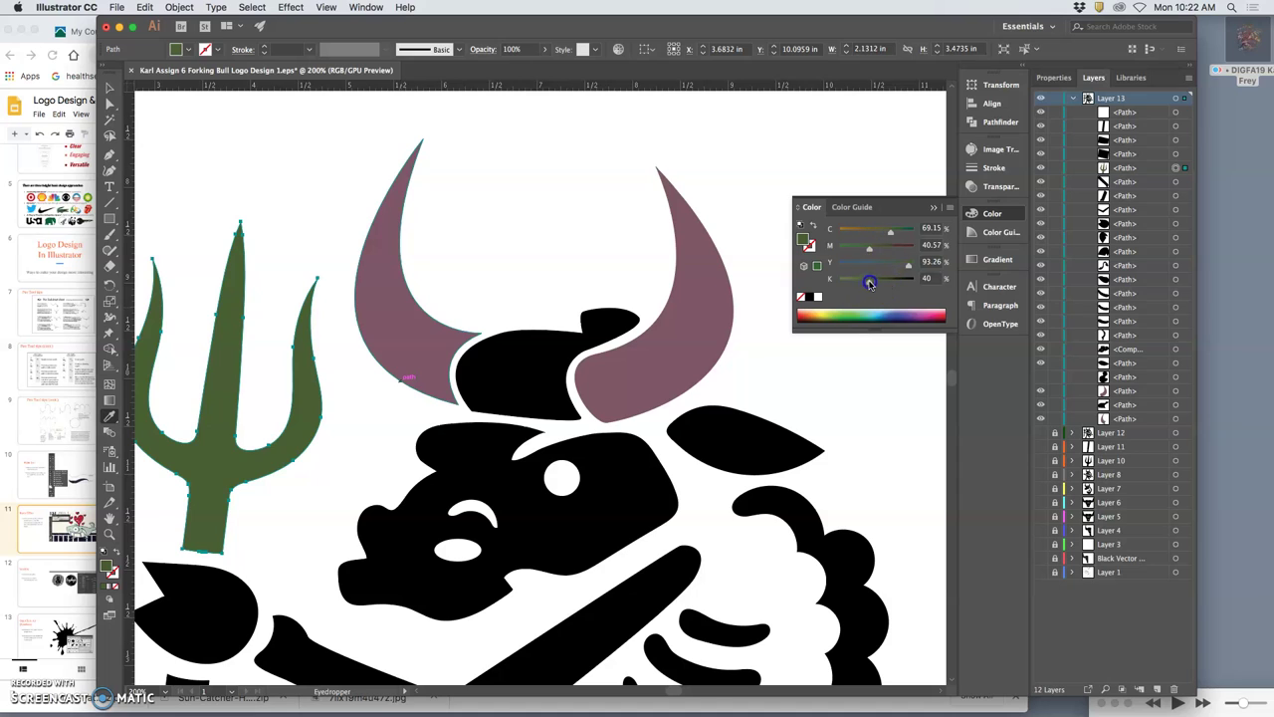
Step: Set the trident to a deep burgundy red, CMYK 32/100/76/43
left_click_drag(870, 284, 881, 281)
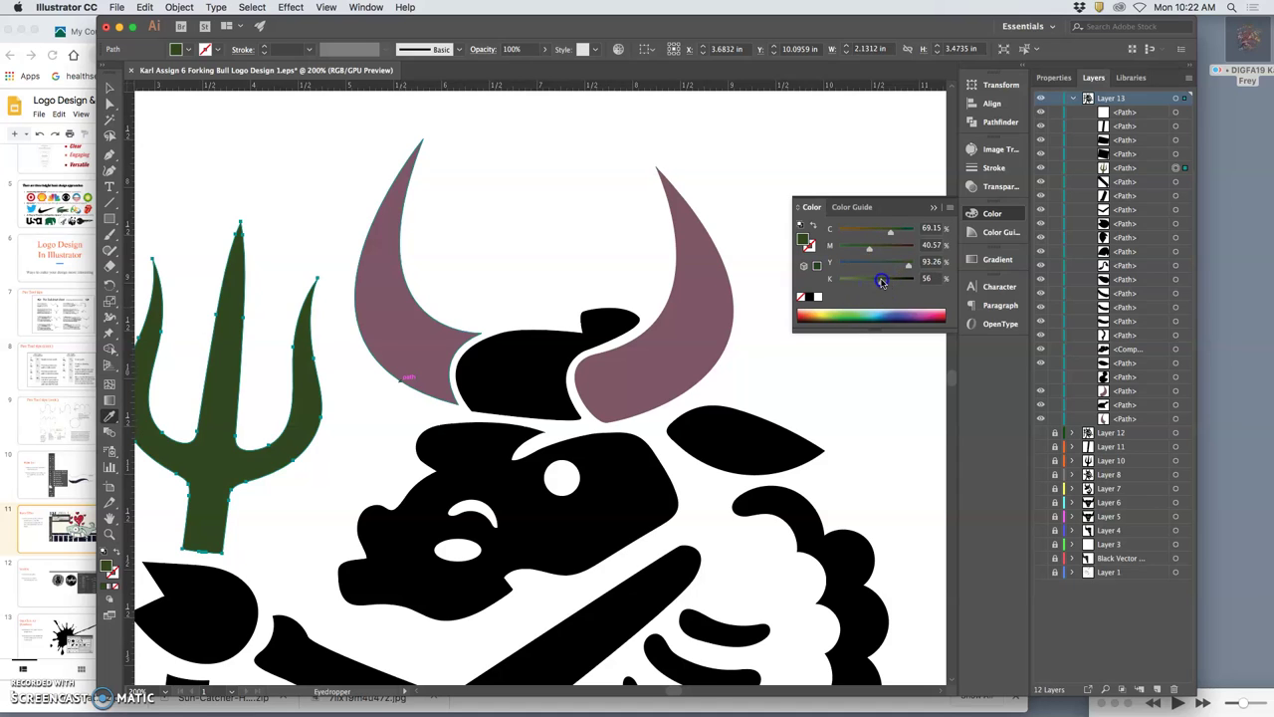
left_click(940, 314)
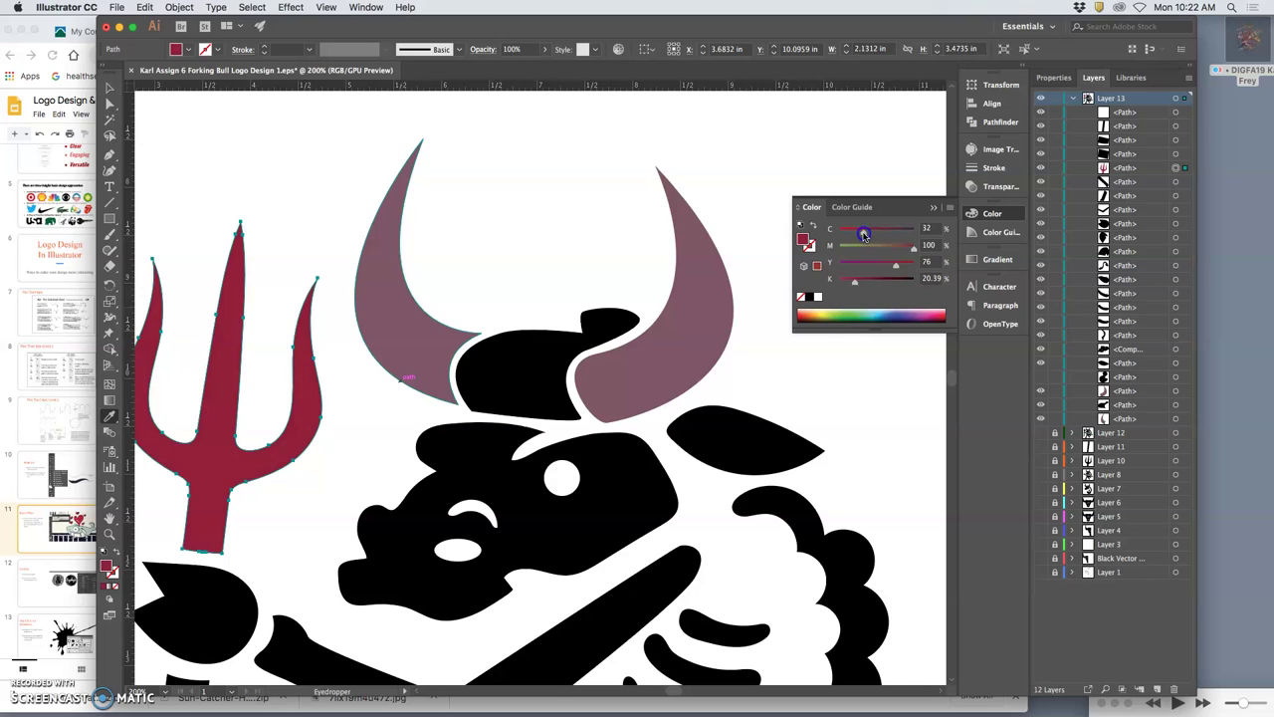
left_click_drag(918, 258, 918, 261)
left_click(854, 284)
left_click_drag(854, 286, 868, 284)
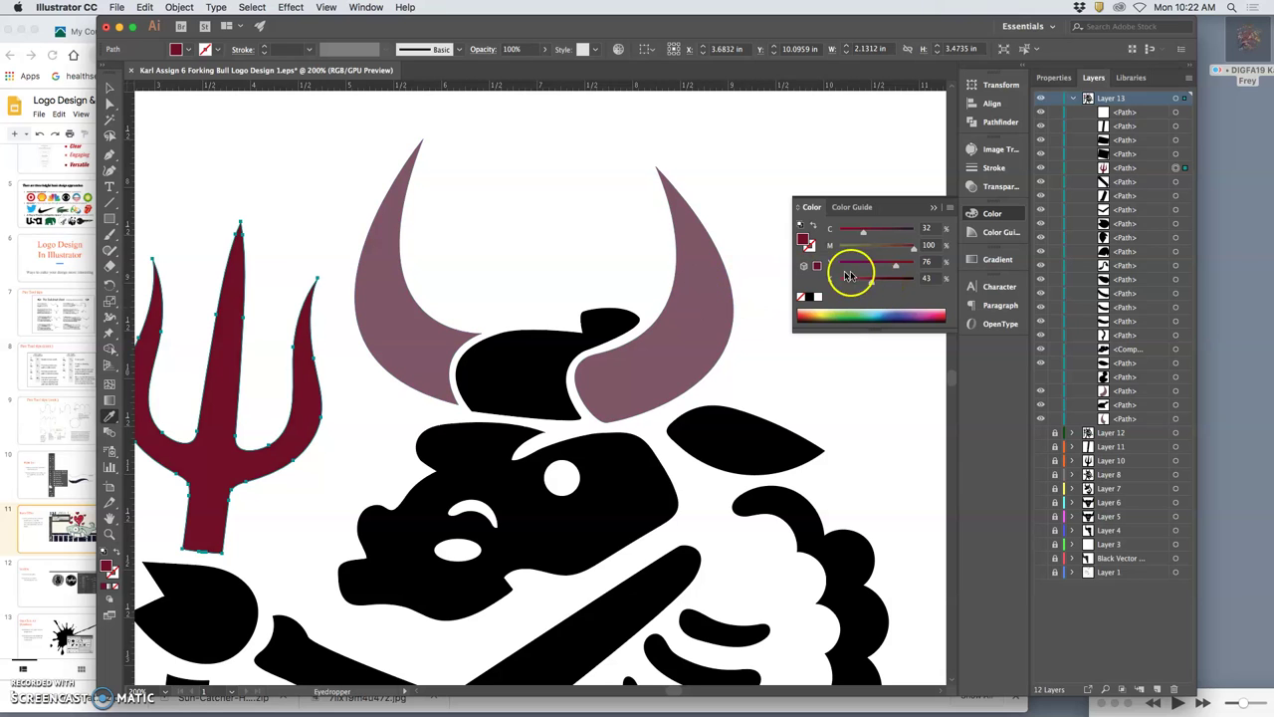
scroll(664, 287, "down", 3)
scroll(521, 308, "left", 5)
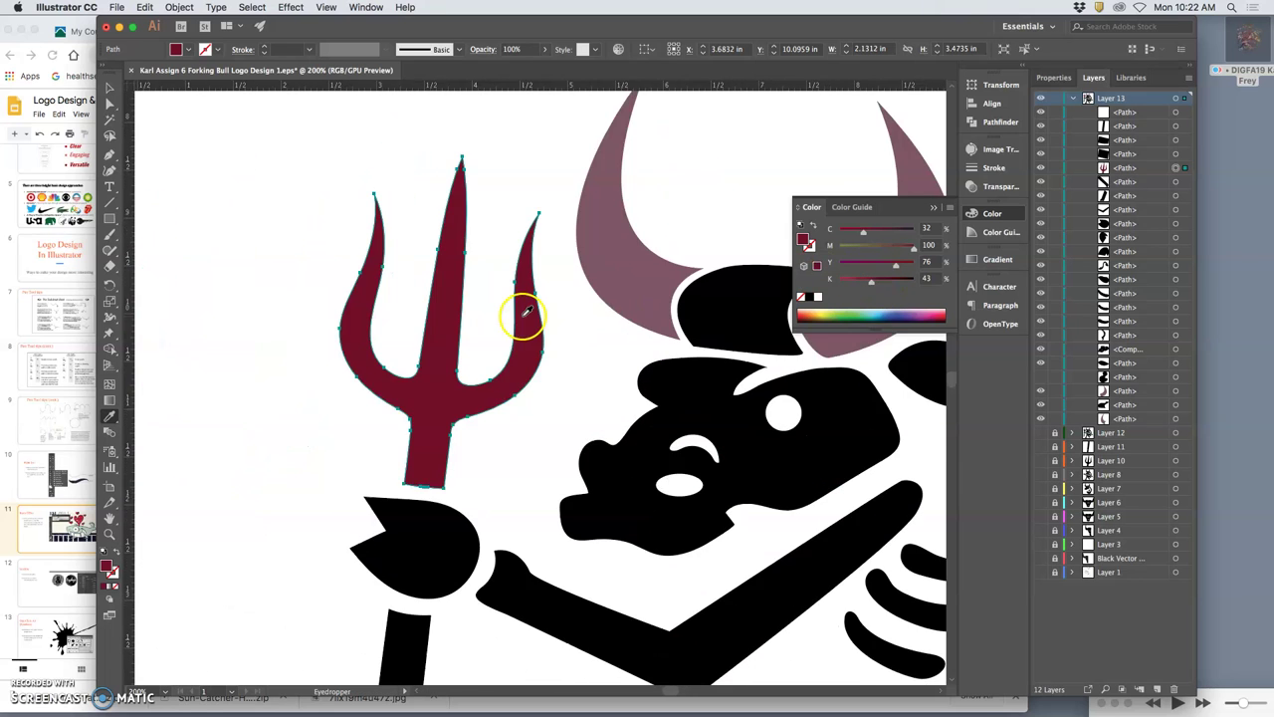
scroll(523, 309, "down", 3)
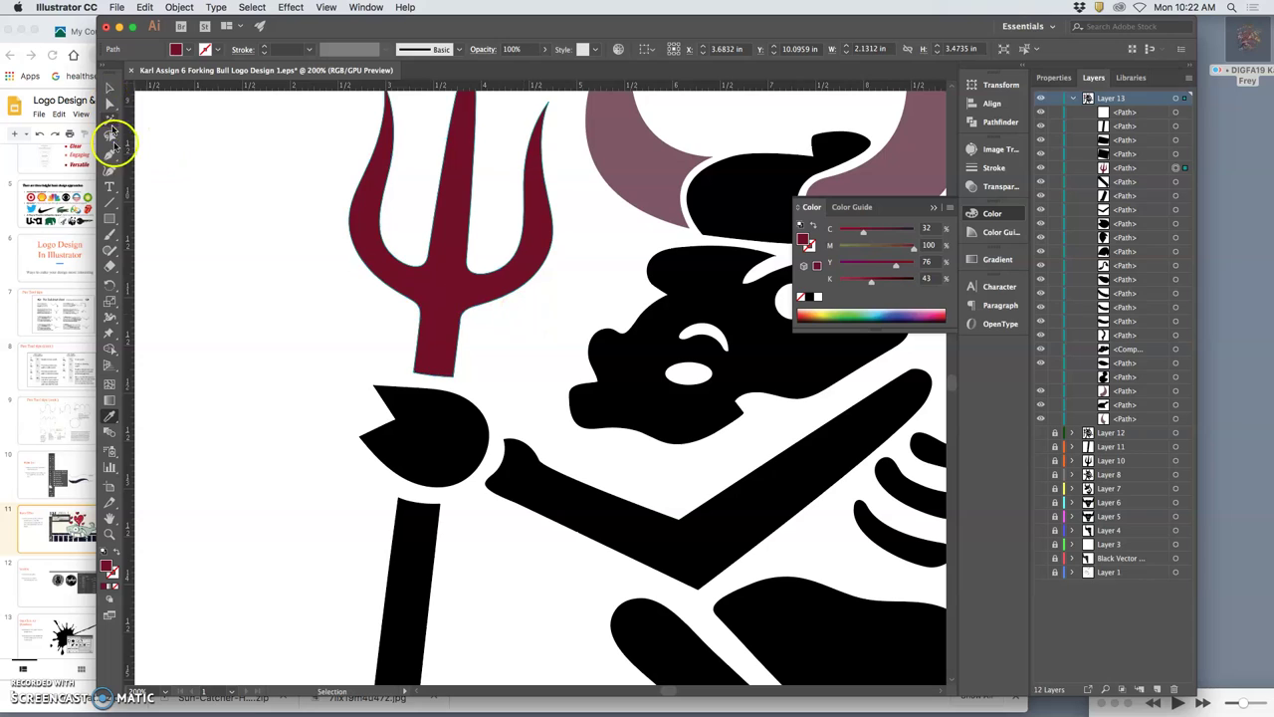
Step: Eyedrop the trident's maroon onto the black handle bar
left_click(111, 89)
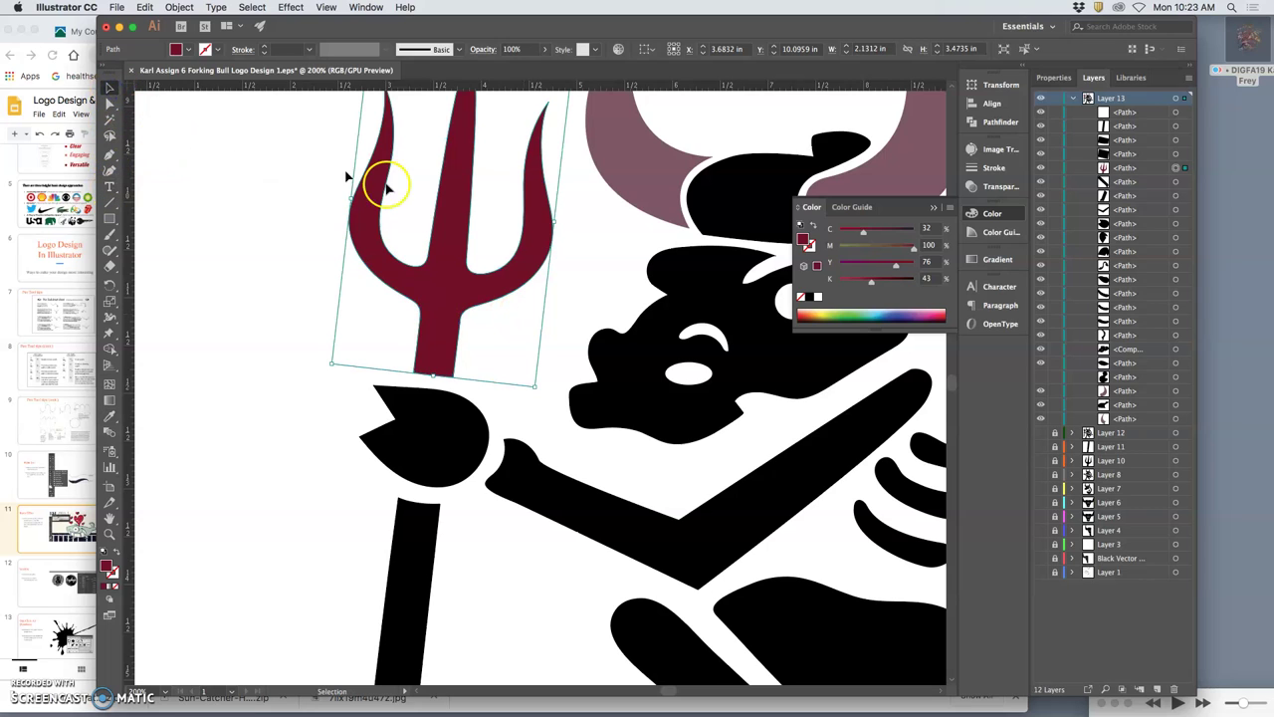
left_click(412, 549)
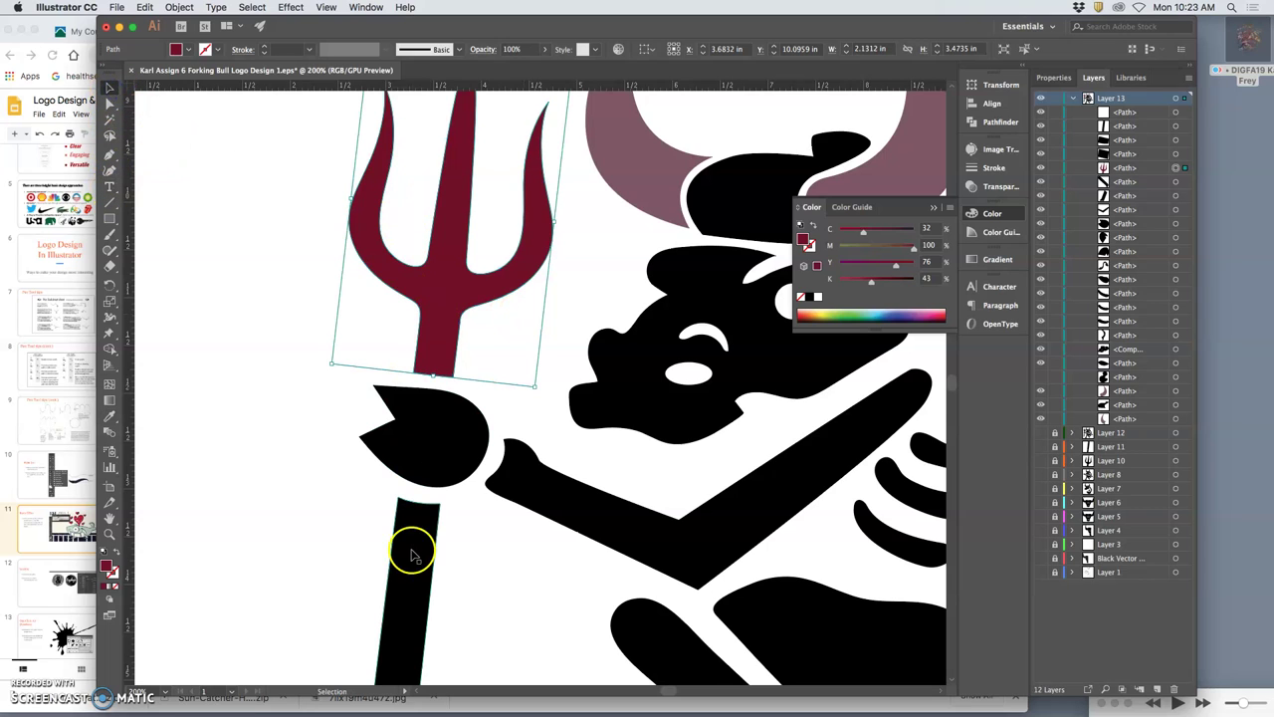
left_click(111, 416)
left_click(449, 375)
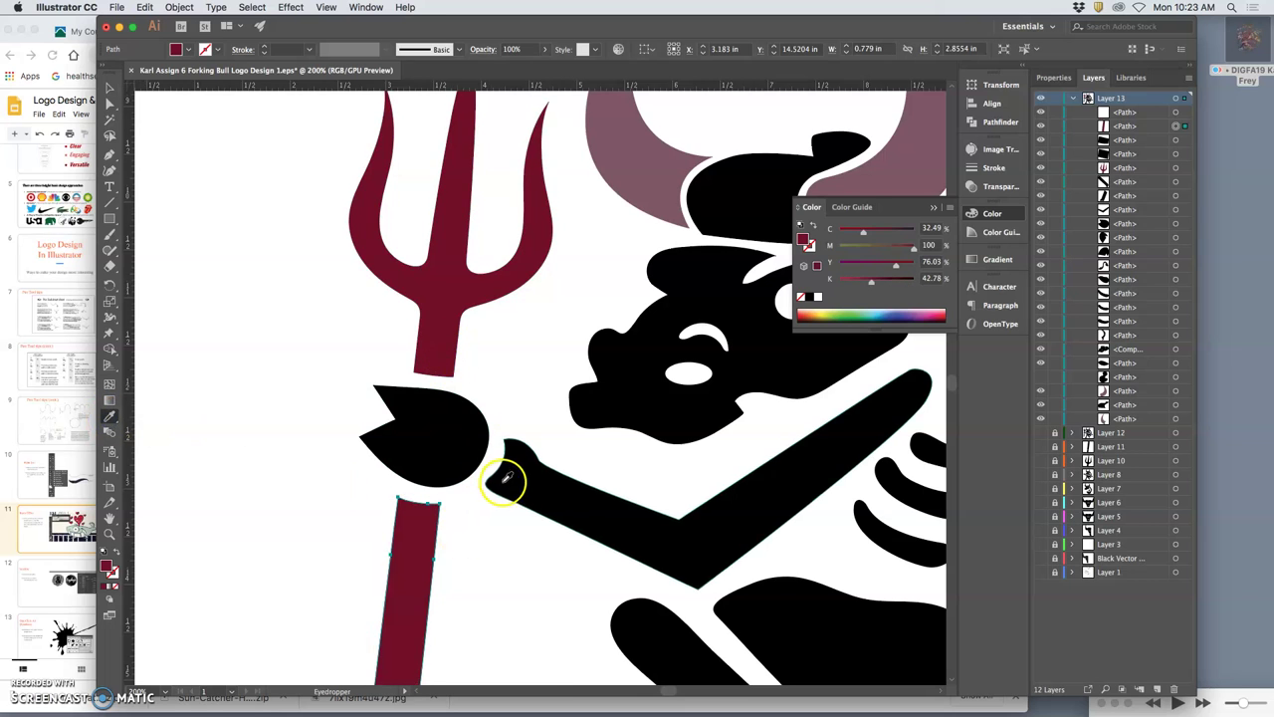
scroll(507, 478, "down", 12)
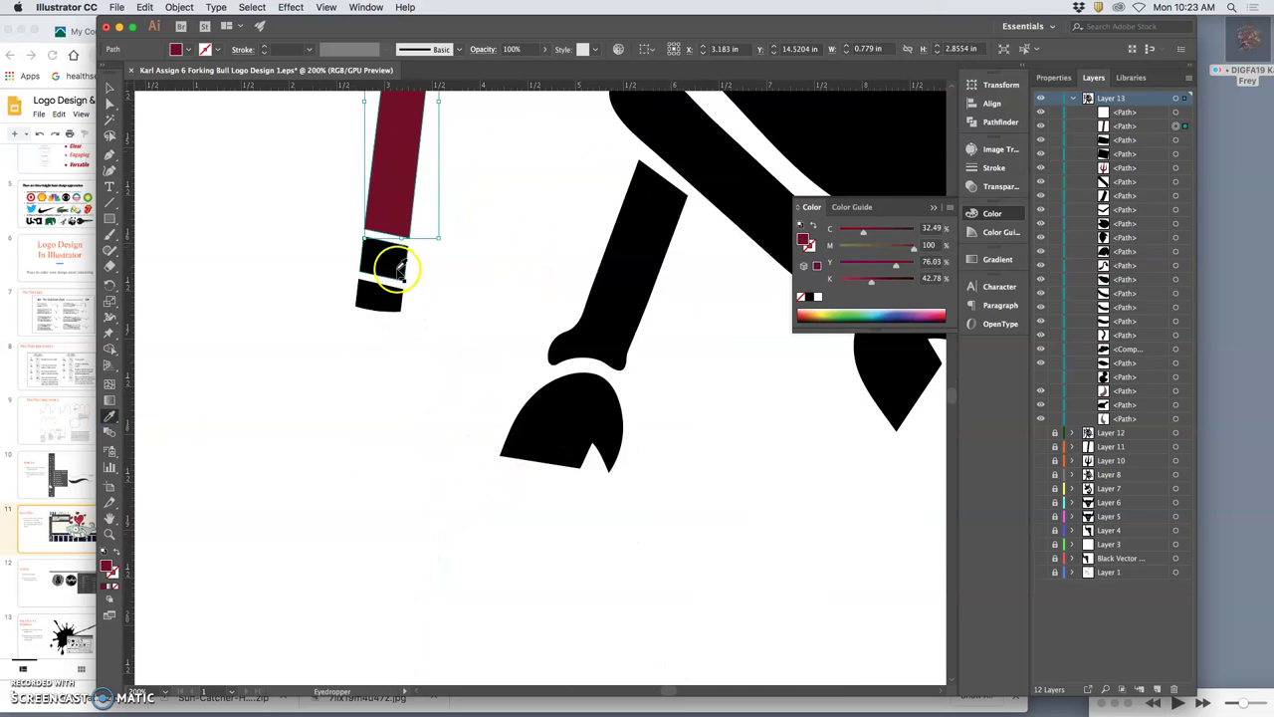
Step: Fill the small handle band with the same maroon, leaving the butt end black
left_click(386, 269, "super")
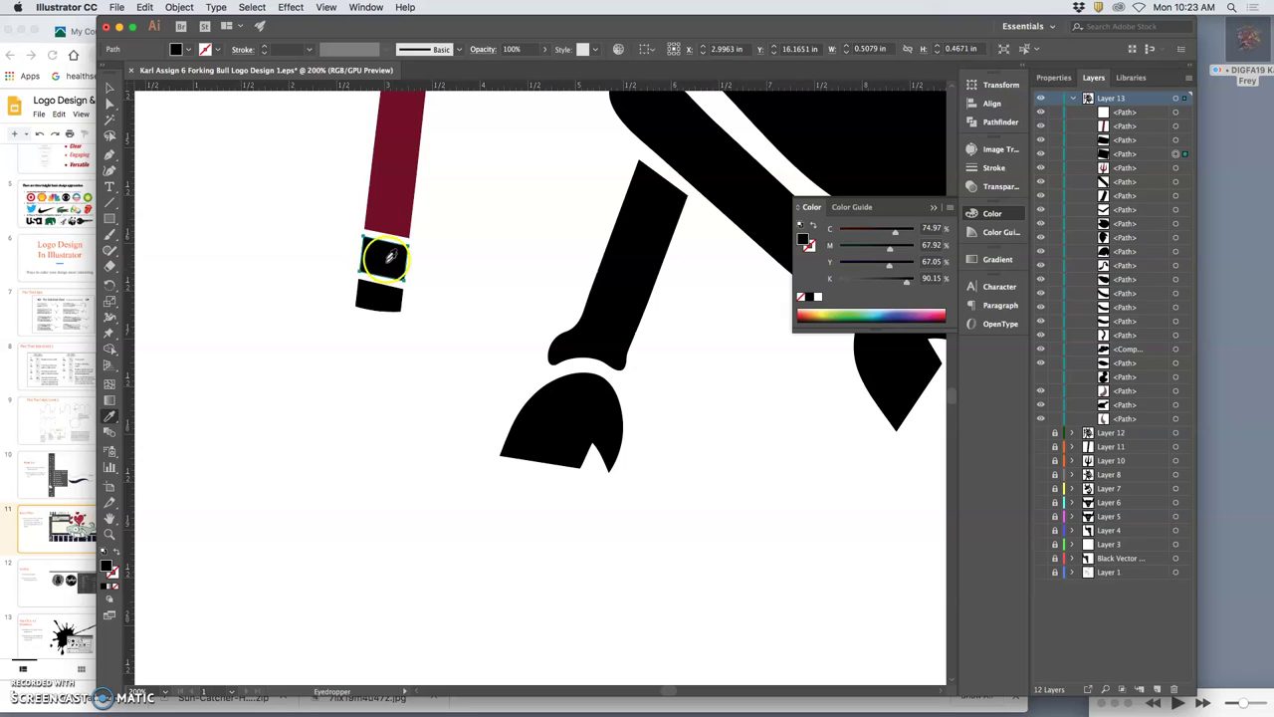
left_click(392, 213)
left_click(383, 299, "super")
left_click(395, 196)
scroll(469, 256, "up", 6)
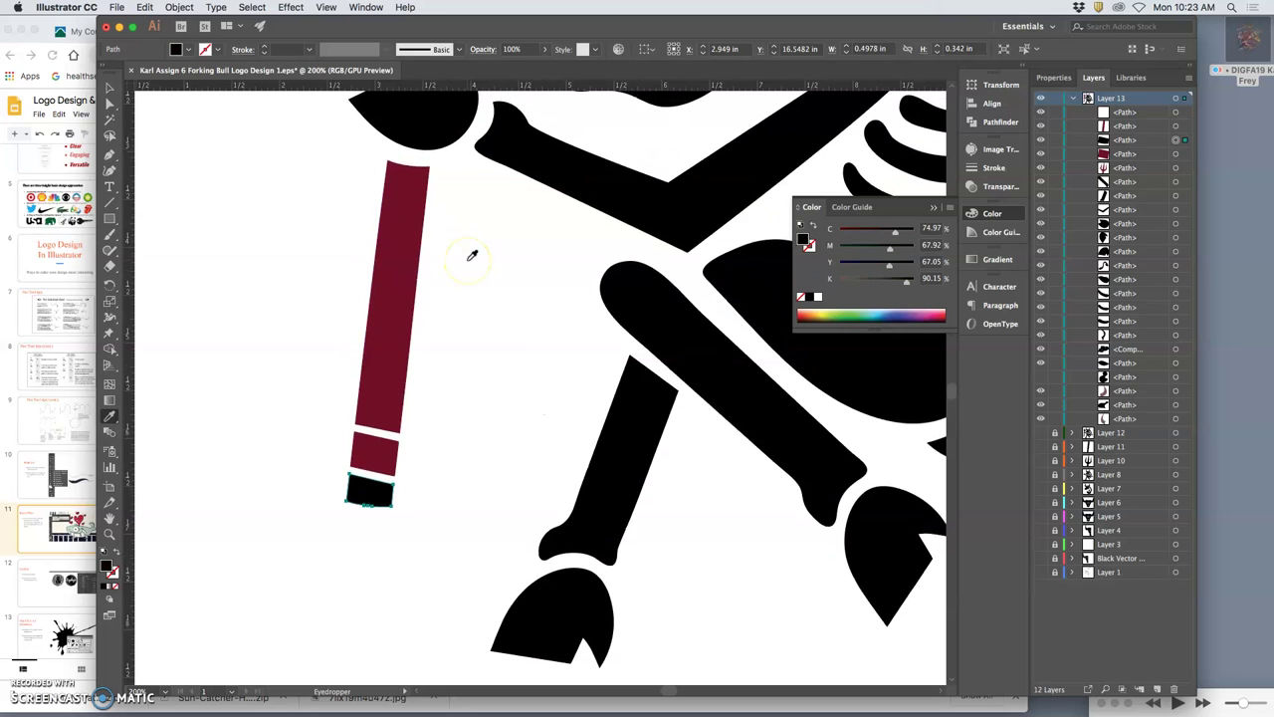
scroll(473, 256, "right", 5)
scroll(473, 256, "up", 2)
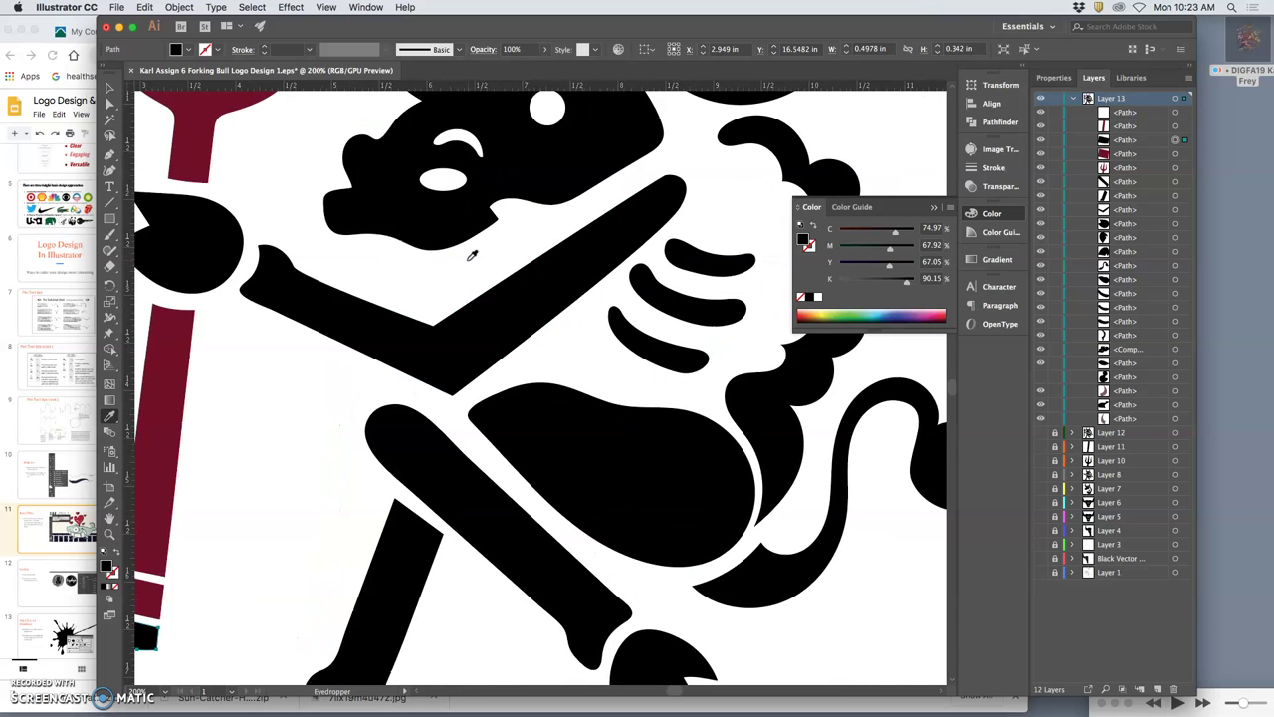
scroll(472, 256, "right", 2)
scroll(472, 256, "up", 8)
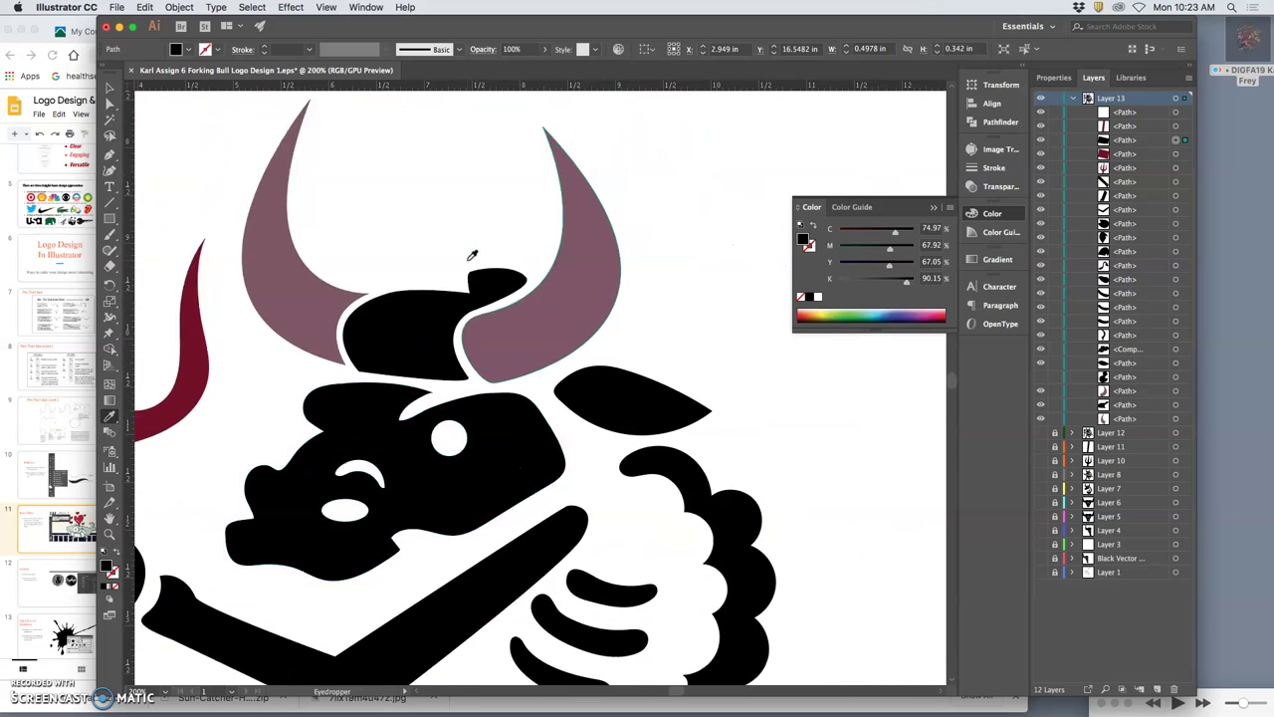
scroll(472, 256, "down", 2)
scroll(472, 256, "left", 3)
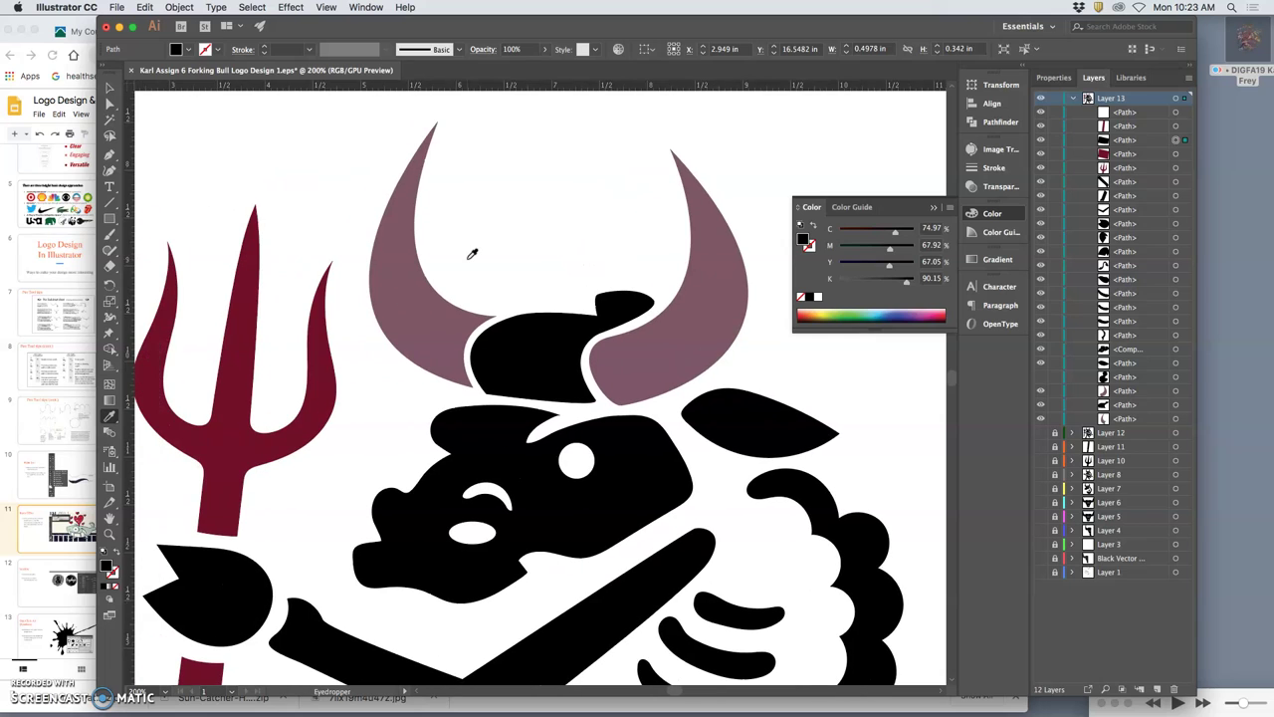
Step: Fill the cap between the horns with dark slate teal, CMYK 82/54/51/40
left_click(529, 351)
left_click(877, 315)
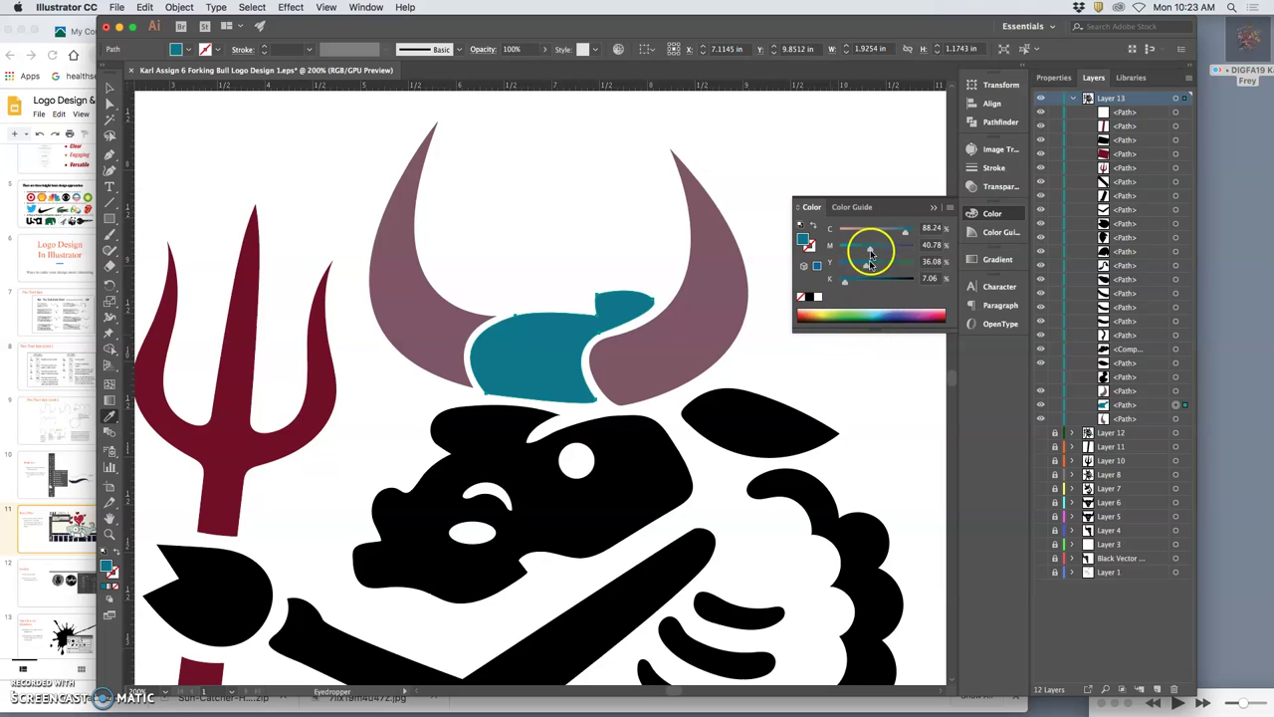
left_click_drag(847, 285, 869, 285)
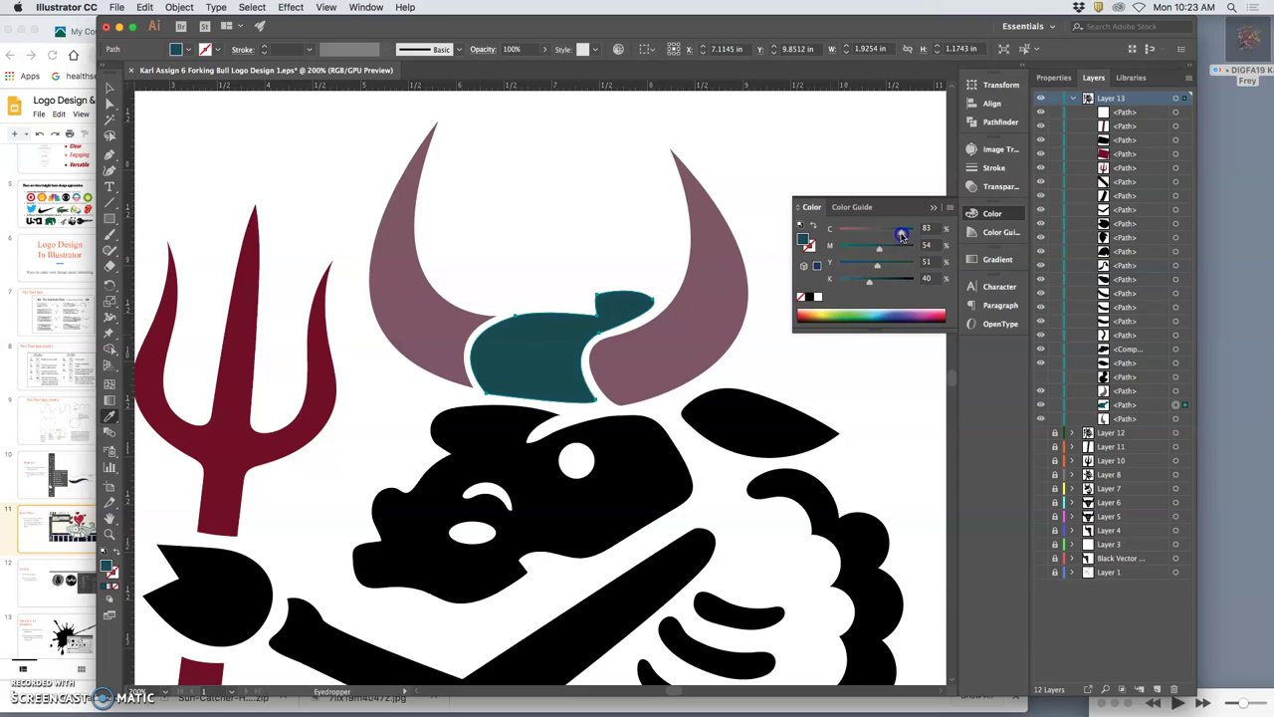
scroll(733, 368, "down", 3)
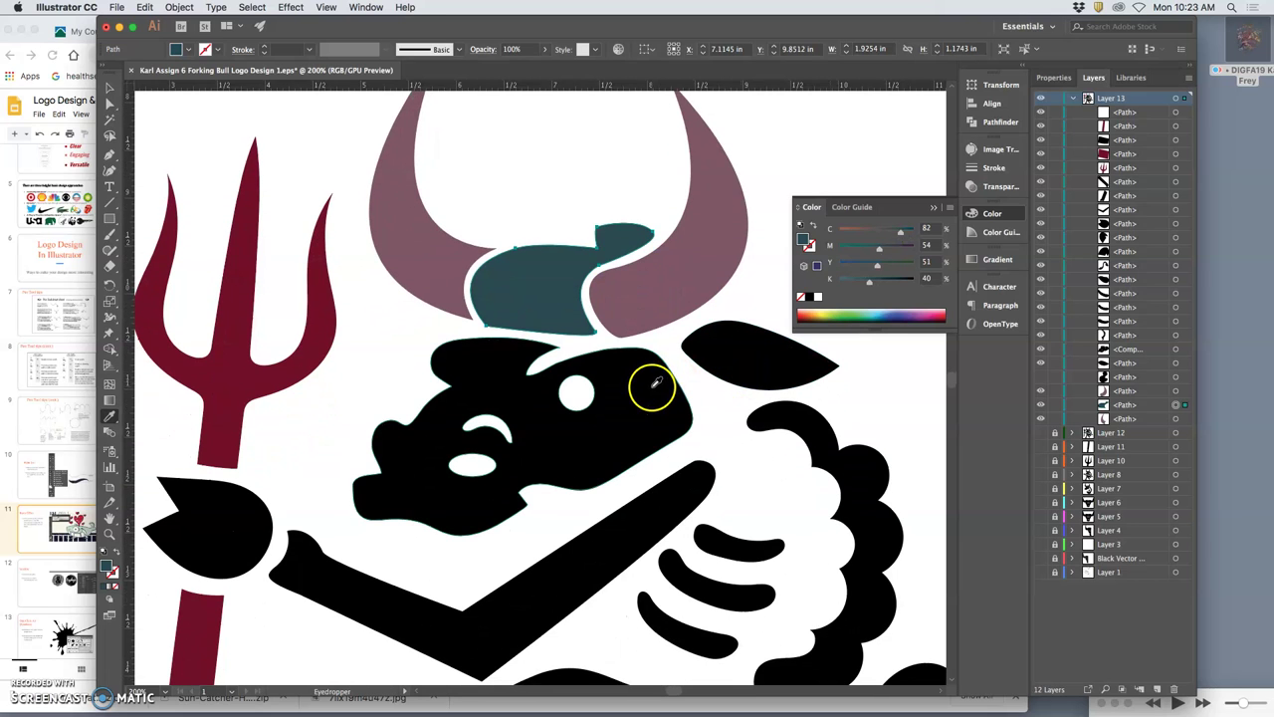
Step: Eyedrop the cap's dark teal onto the bull's black mane
key("v")
left_click(825, 436)
key("i")
left_click(557, 284)
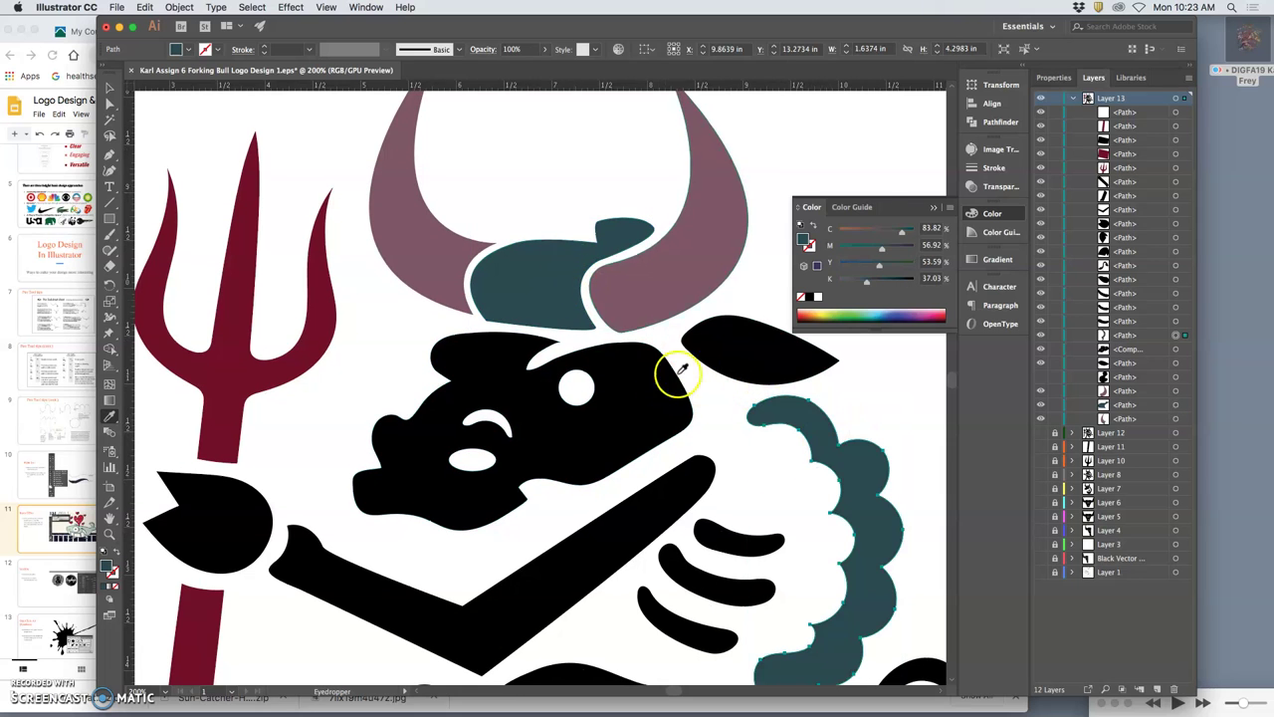
scroll(793, 503, "down", 5)
scroll(794, 503, "right", 5)
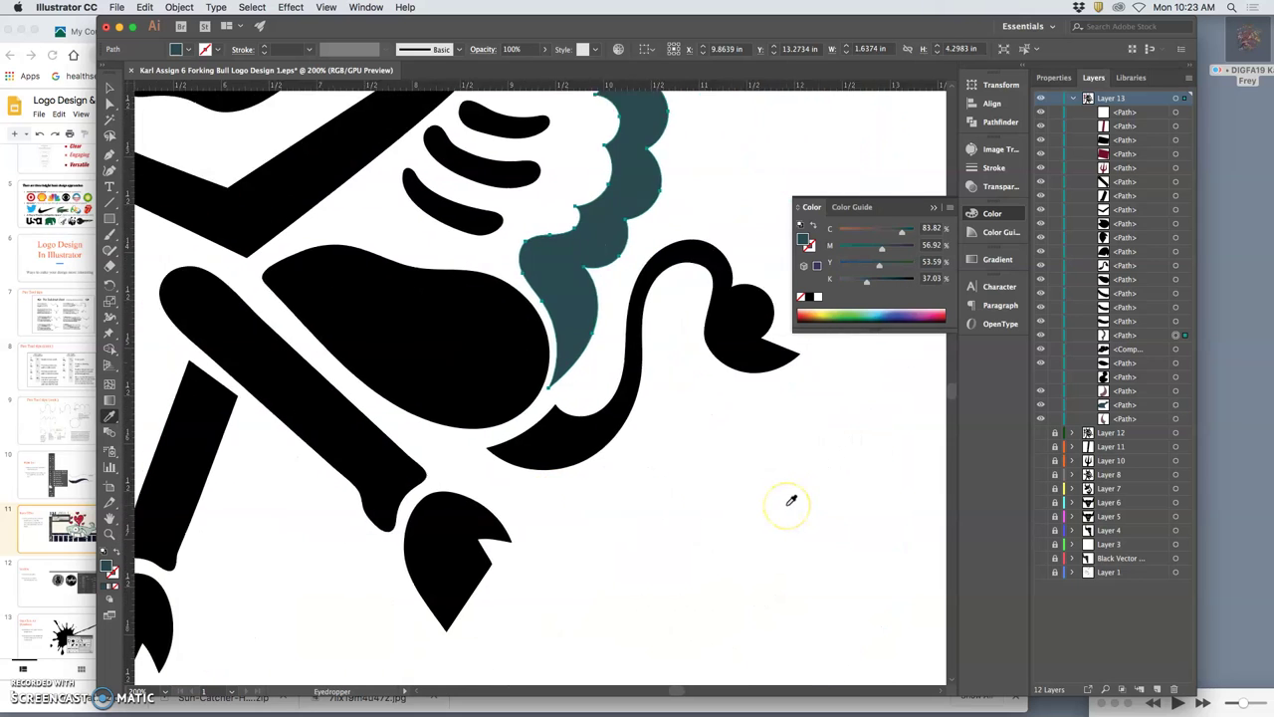
scroll(792, 501, "up", 2)
scroll(791, 501, "left", 5)
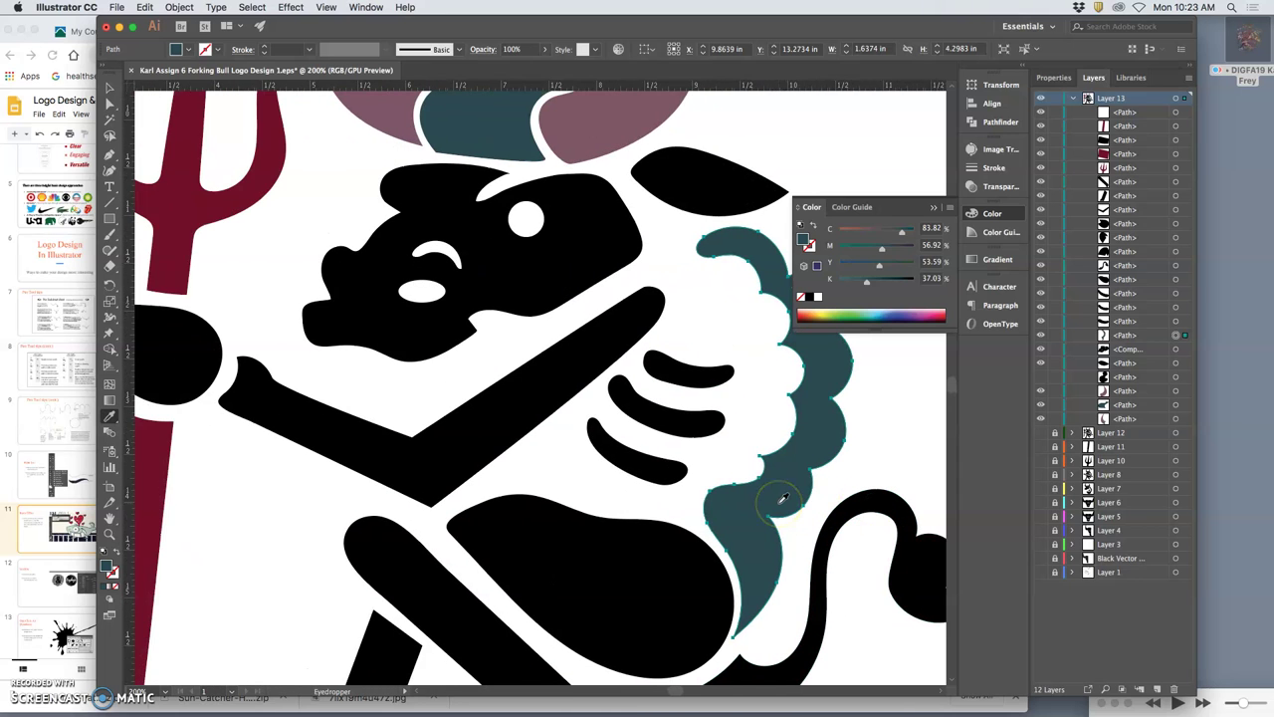
Step: Copy the teal onto the arm, diagonal staff and leg, then zoom out to 100%
key("super+shift+a")
left_click(526, 412, "super")
left_click(530, 127)
scroll(627, 458, "down", 5)
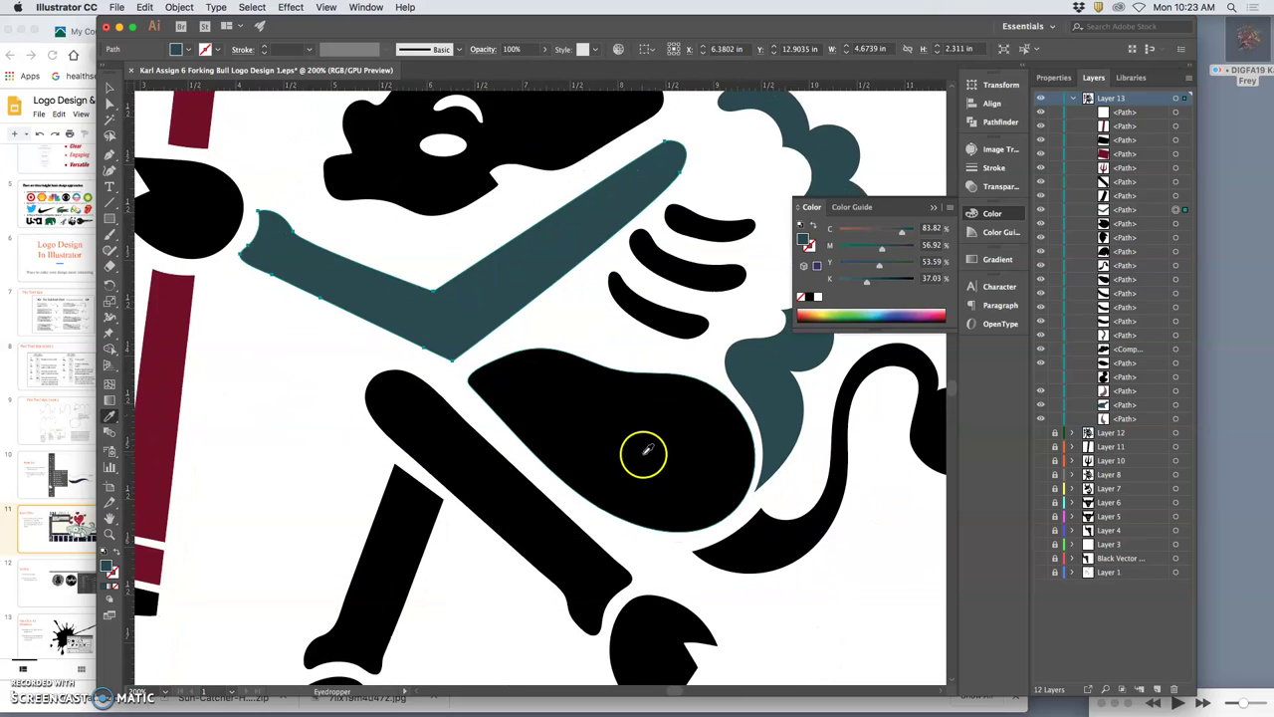
left_click(532, 491, "super")
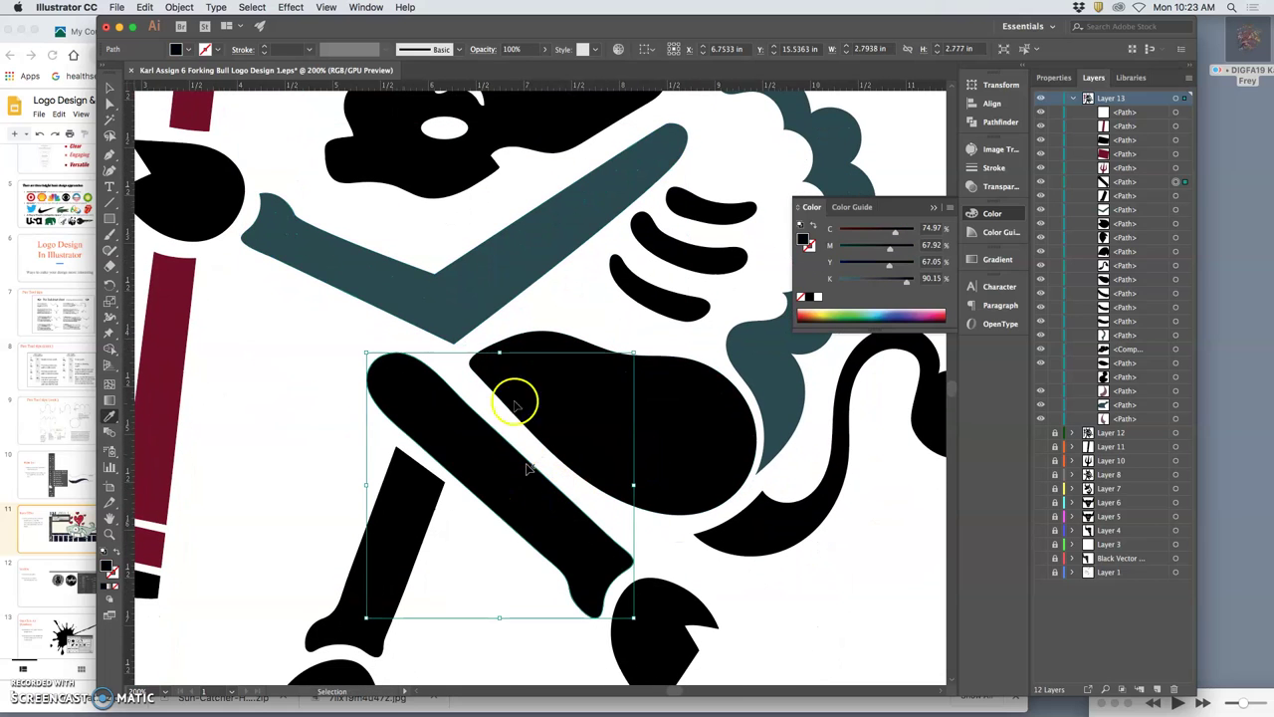
left_click(478, 291)
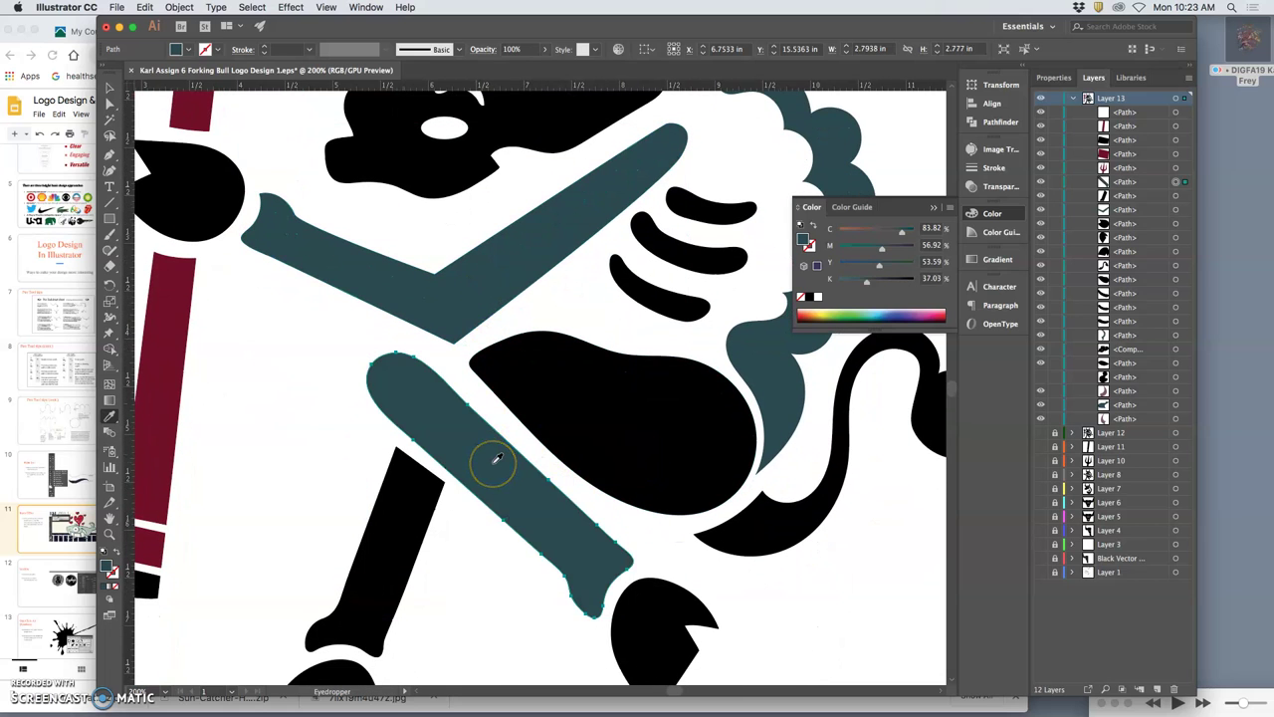
left_click(408, 520, "super")
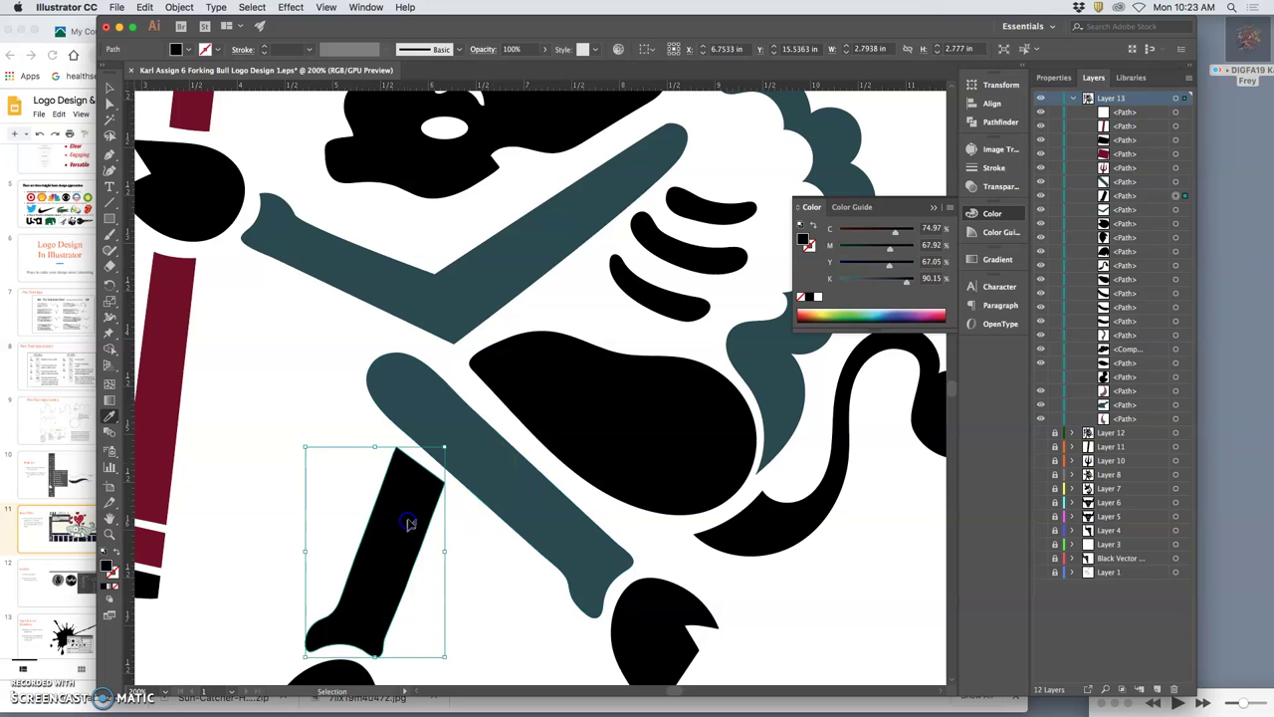
left_click(460, 286)
key("super+minus")
key("super+minus")
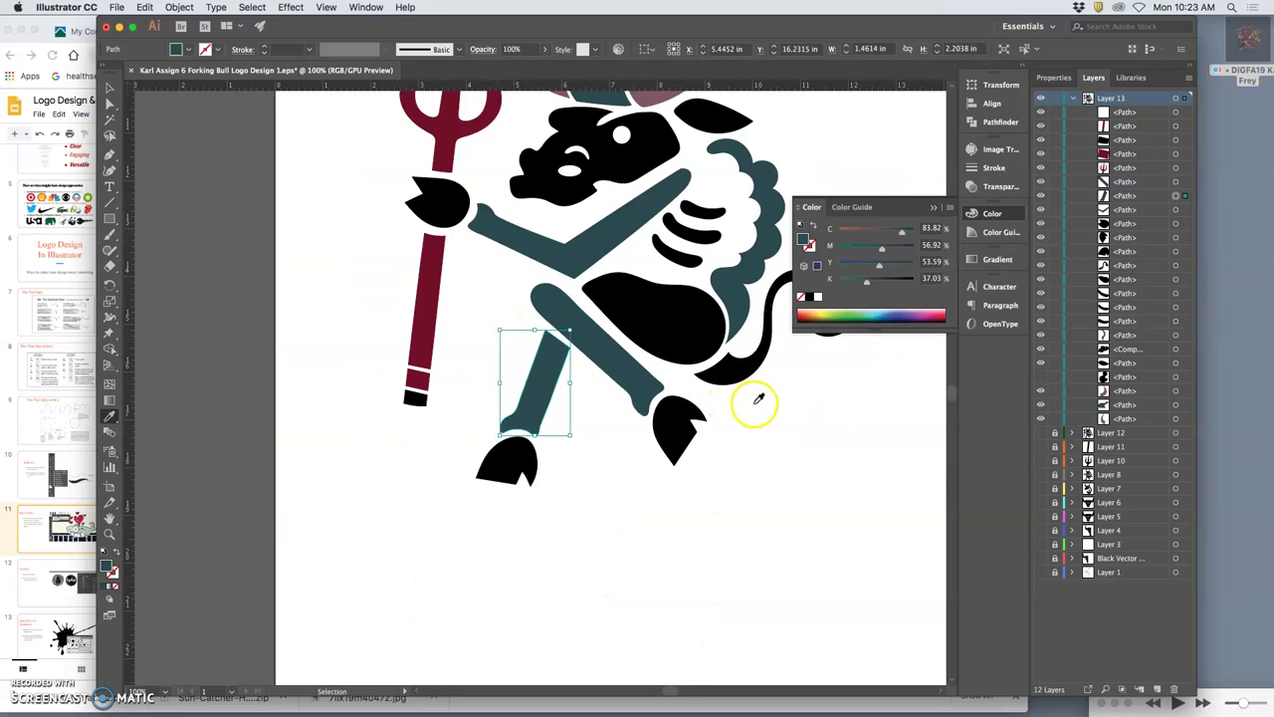
scroll(759, 398, "up", 5)
scroll(759, 398, "right", 3)
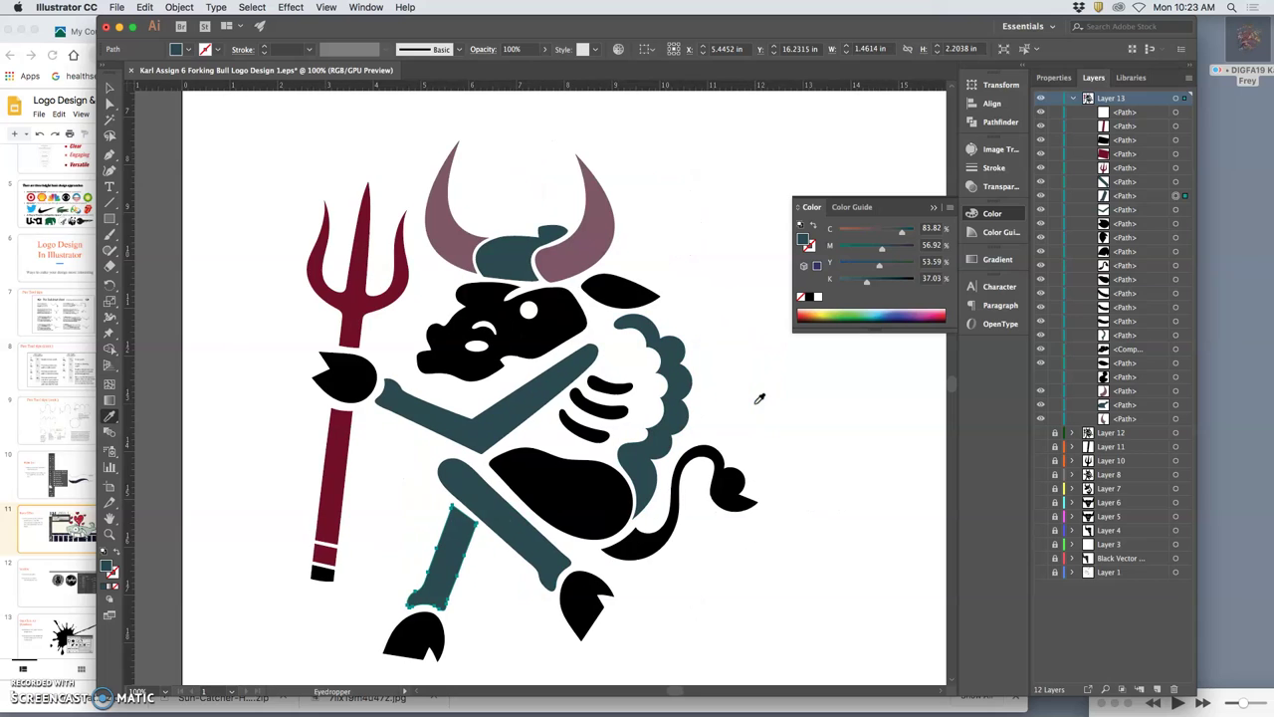
Step: Collapse Layer 13's path list after reviewing the recoloured logo
scroll(757, 401, "down", 3)
mouse_move(899, 449)
left_mouse_down()
mouse_move(890, 469)
mouse_move(875, 468)
left_mouse_up()
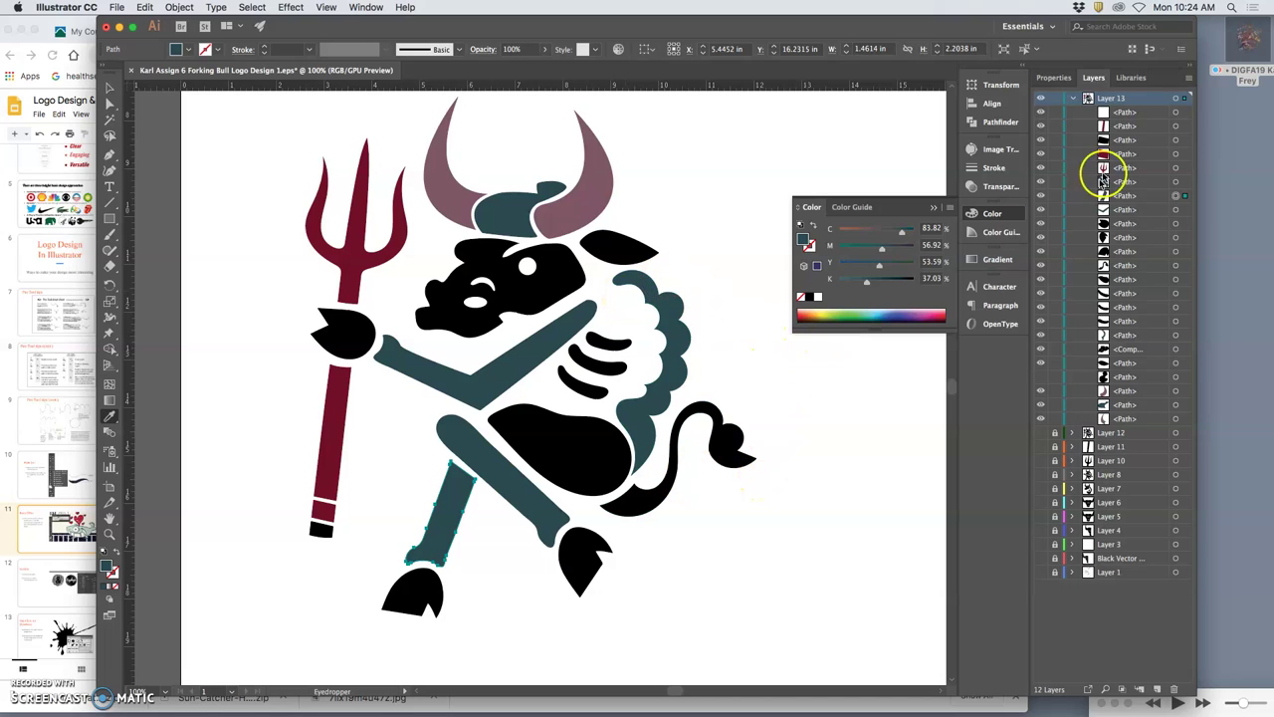
left_click(1073, 98)
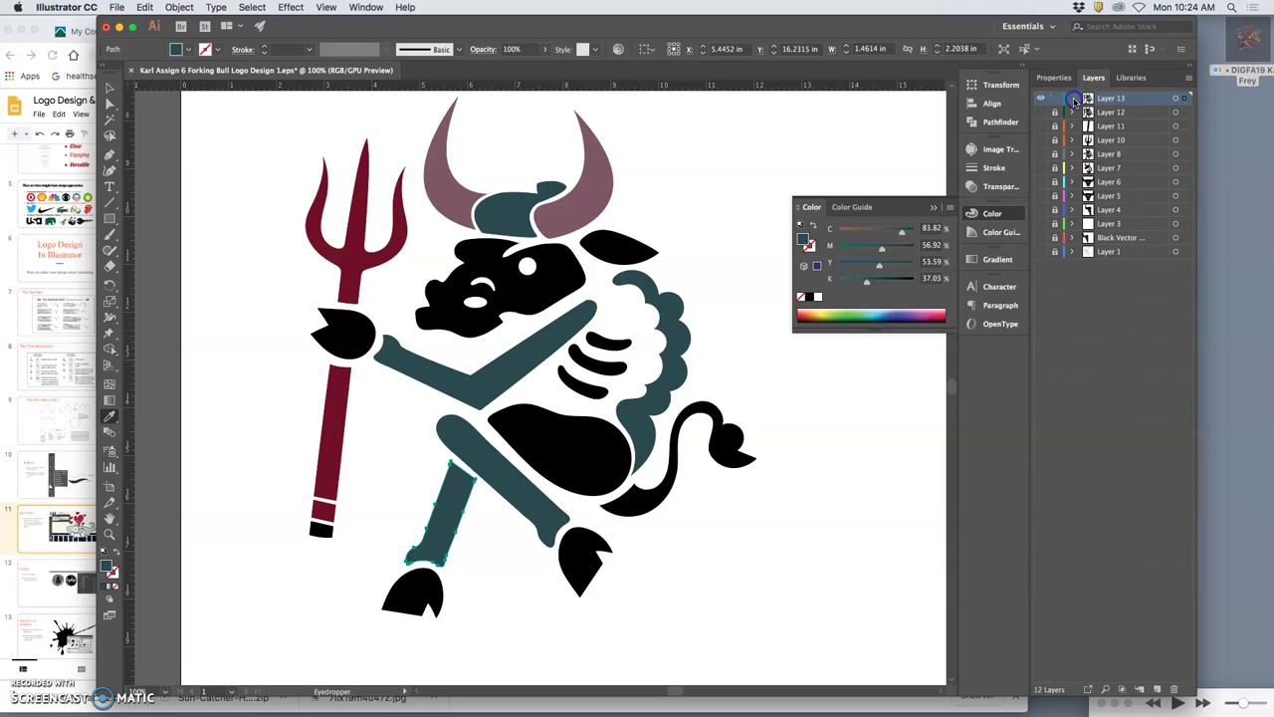
Step: Lock and hide Layer 13, then paste the bull in place on a new Layer 14
left_click(1175, 99)
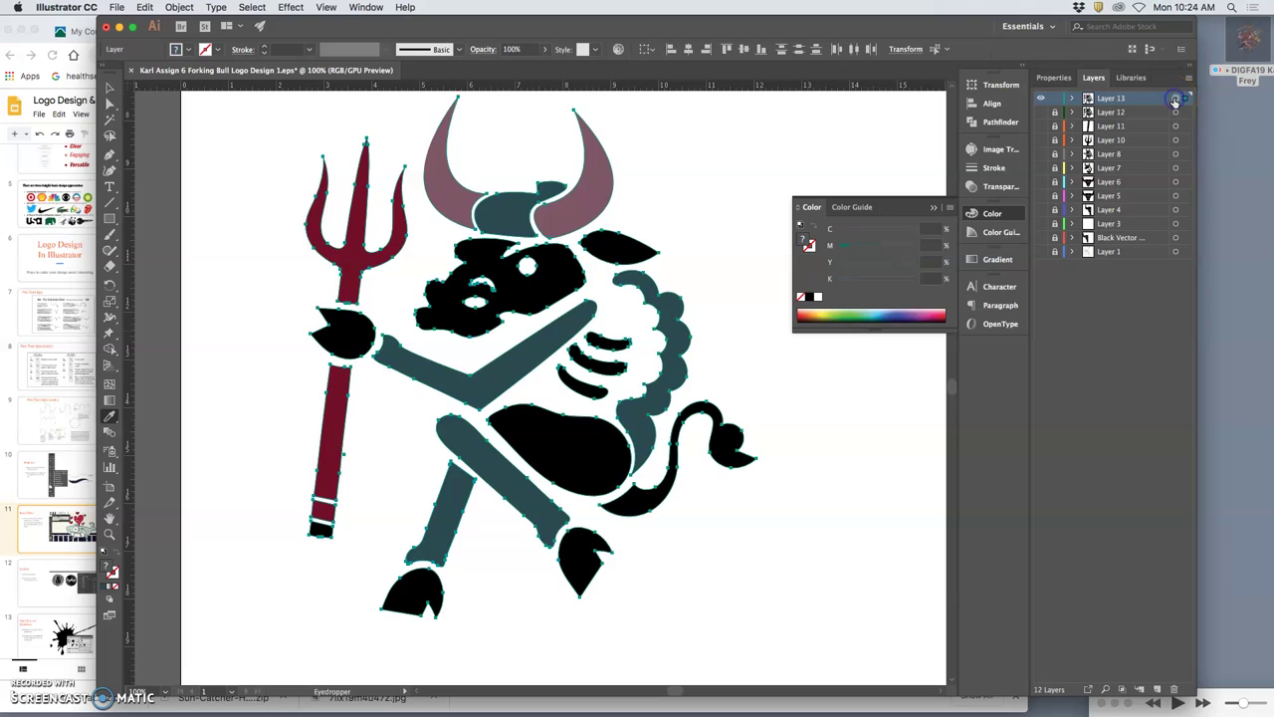
left_click(1055, 98)
left_click(1041, 98)
left_click(1160, 689)
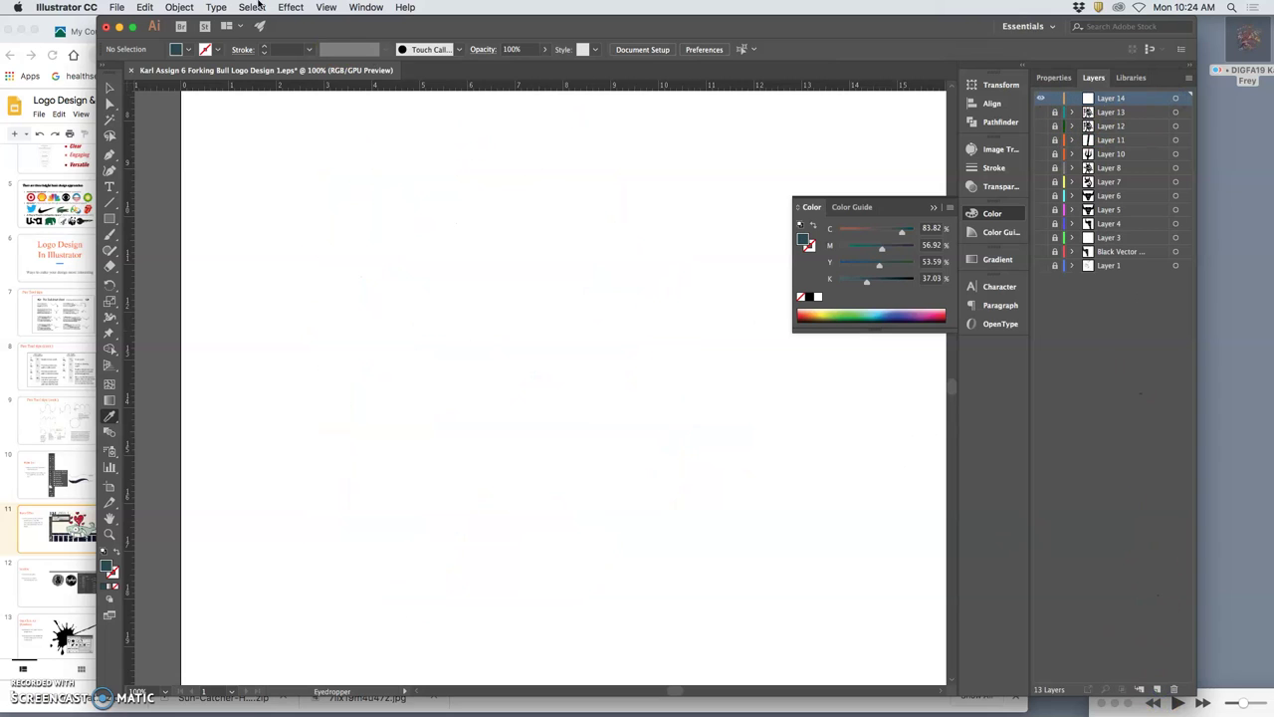
left_click(155, 8)
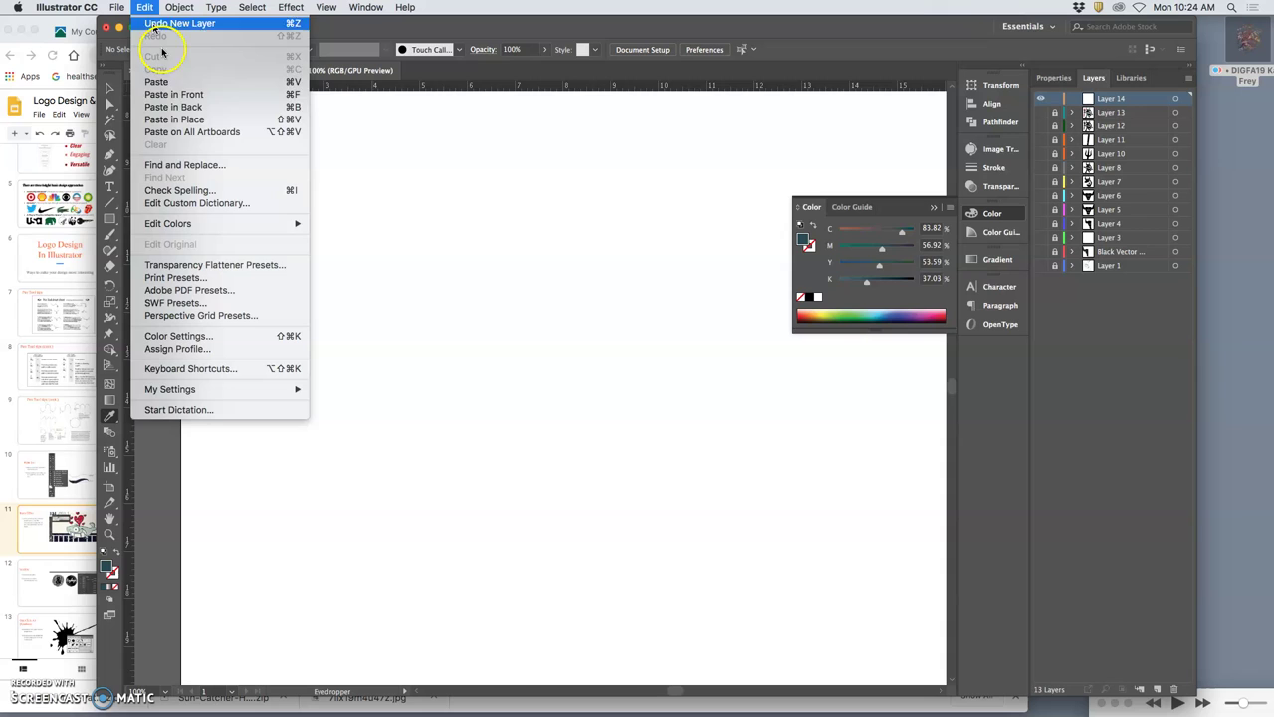
left_click(169, 120)
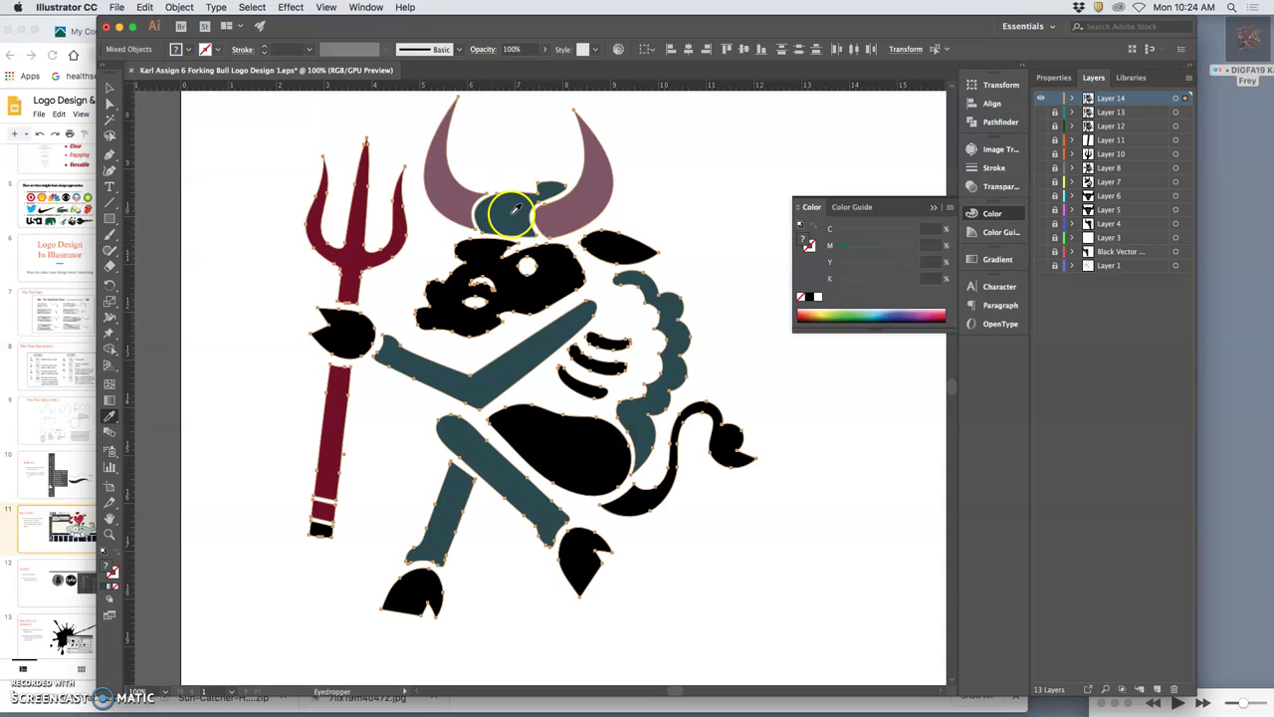
Step: Select all Layer 14 paths and fill them with the default black-to-white gradient
left_click(1073, 97)
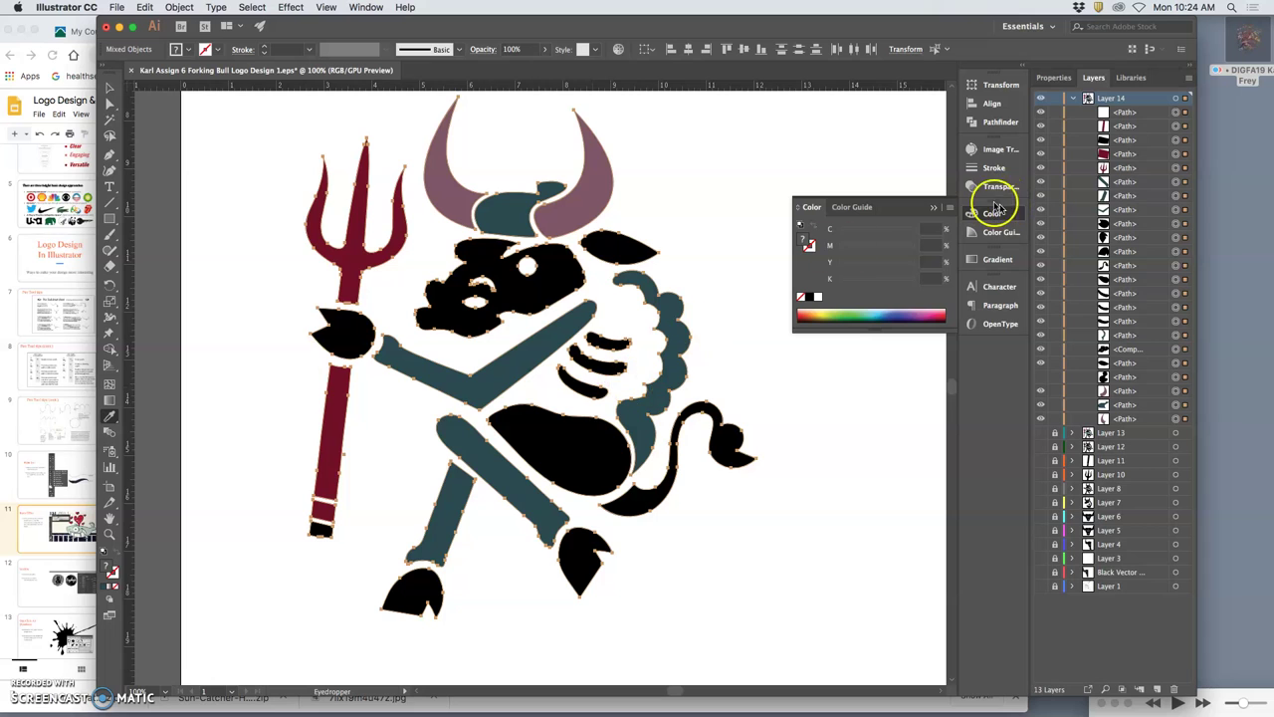
key("super+shift+a")
left_click(363, 7)
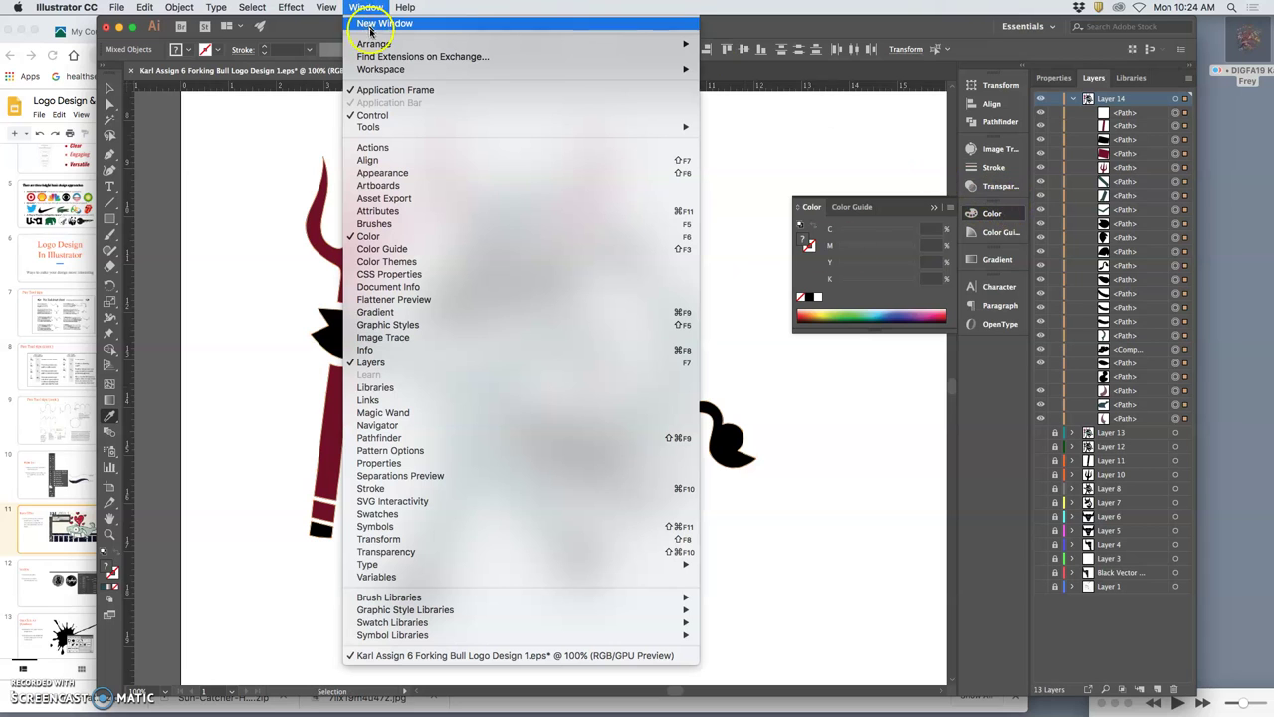
left_click(372, 313)
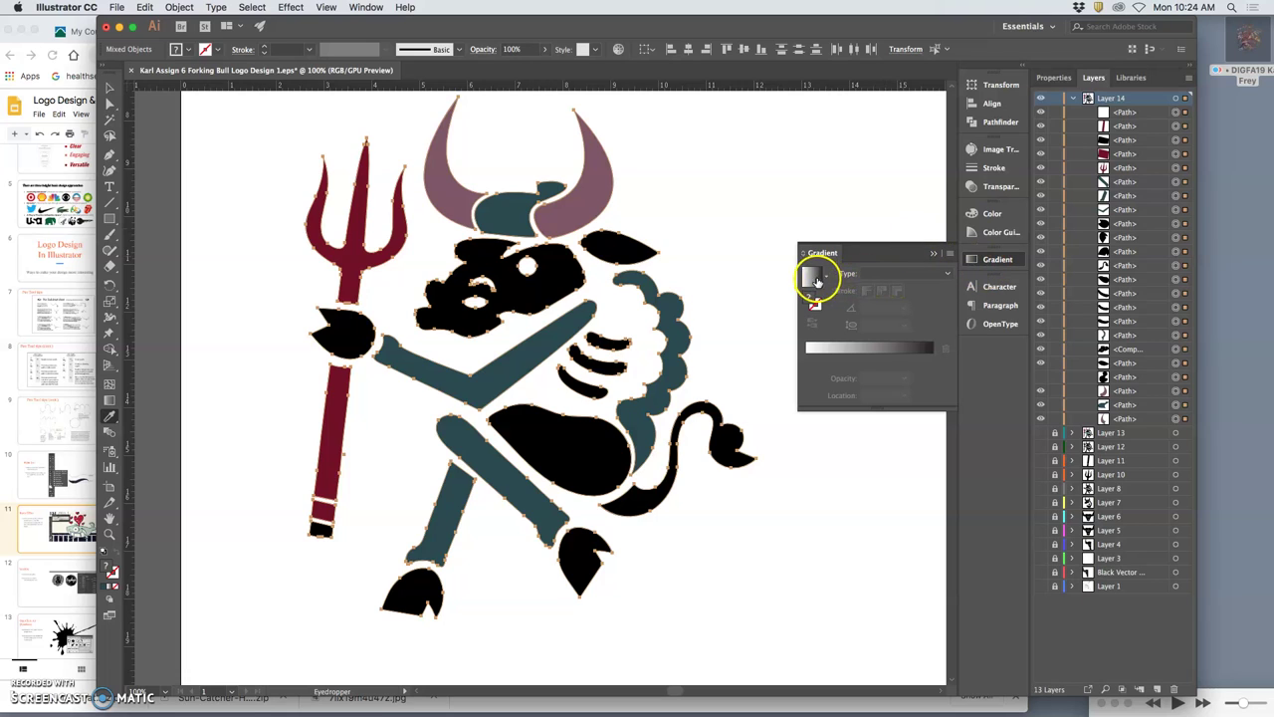
left_click(826, 279)
left_click(820, 279)
left_click(815, 279)
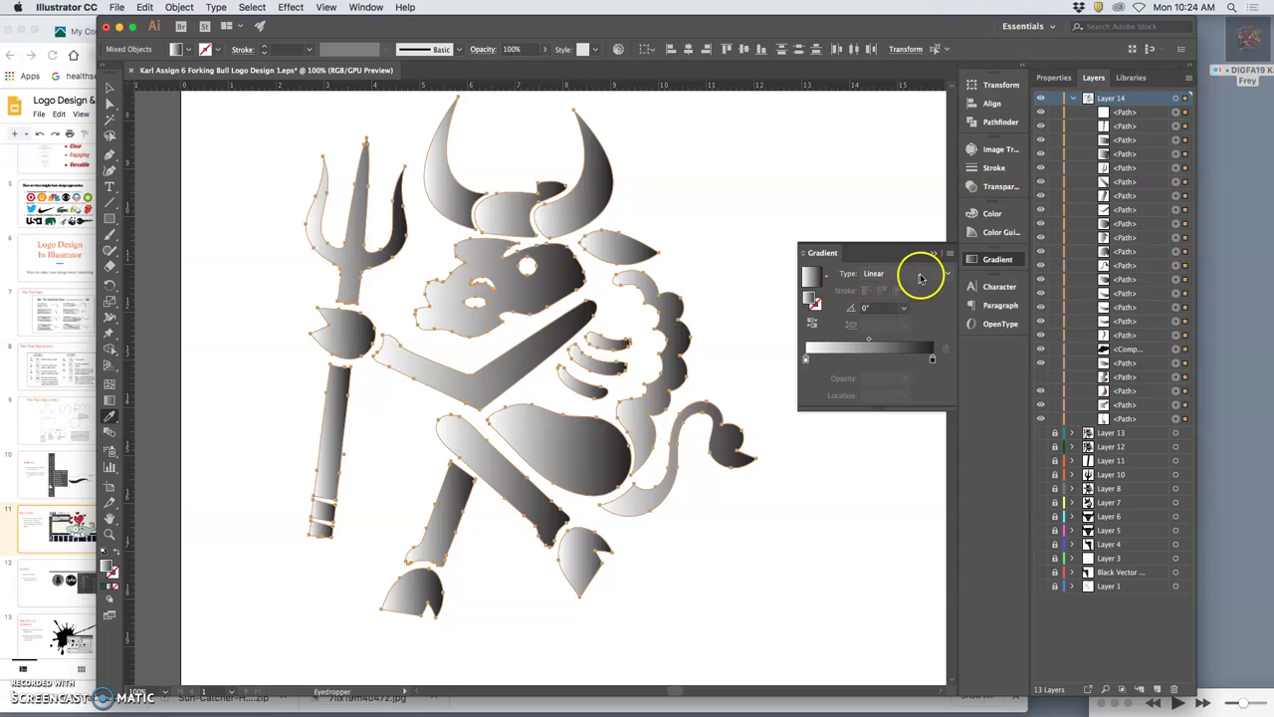
Step: Try a radial gradient, then settle on linear at a 120° angle
left_click(947, 274)
left_click(927, 292)
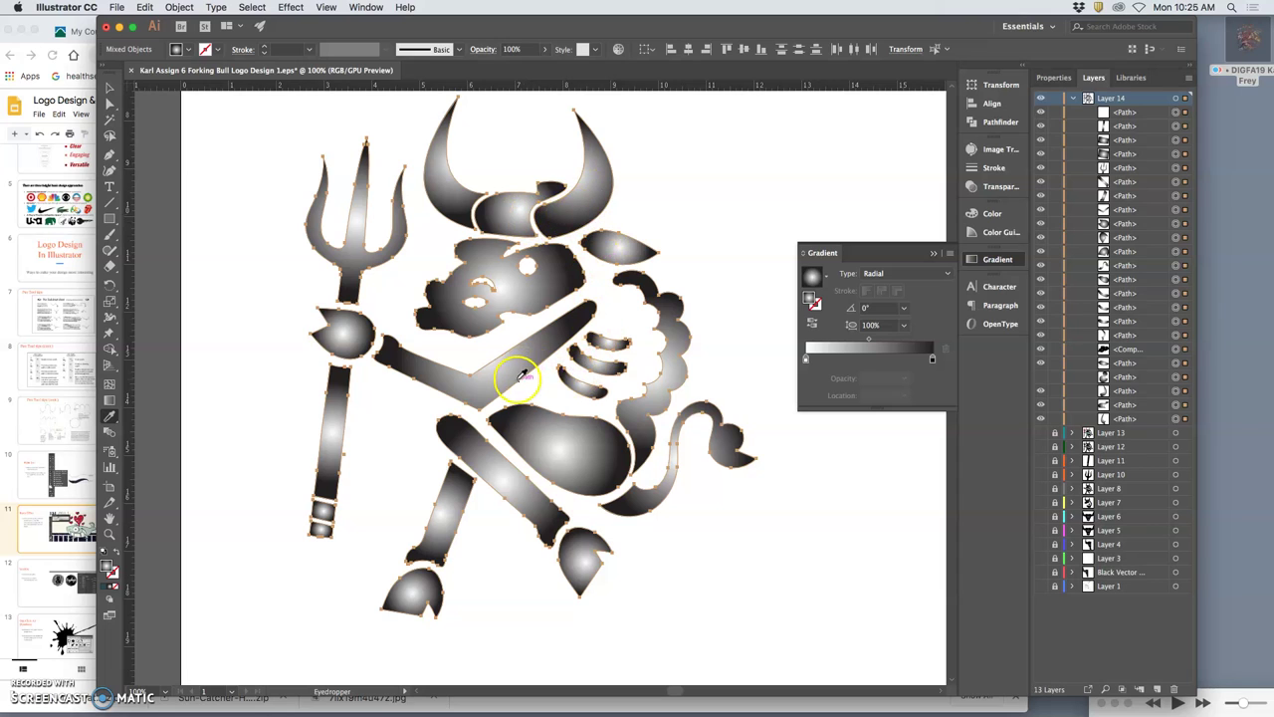
left_click(884, 272)
left_click(884, 286)
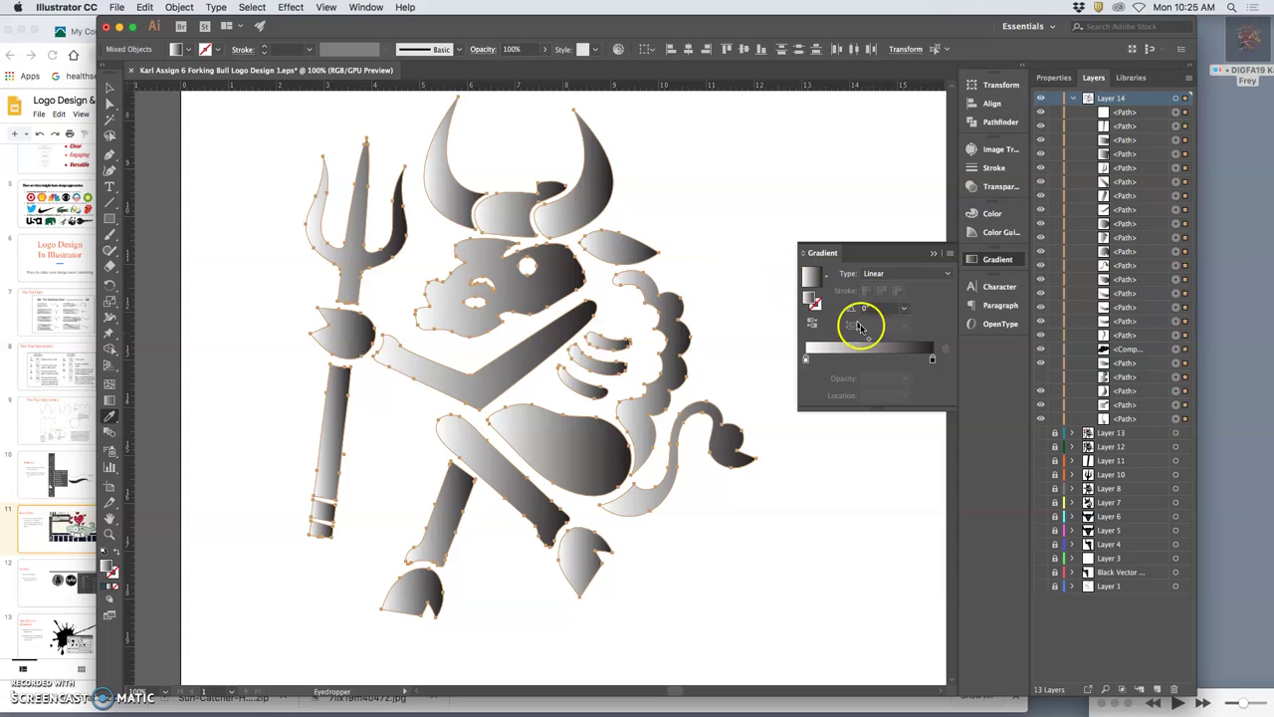
left_click(903, 307)
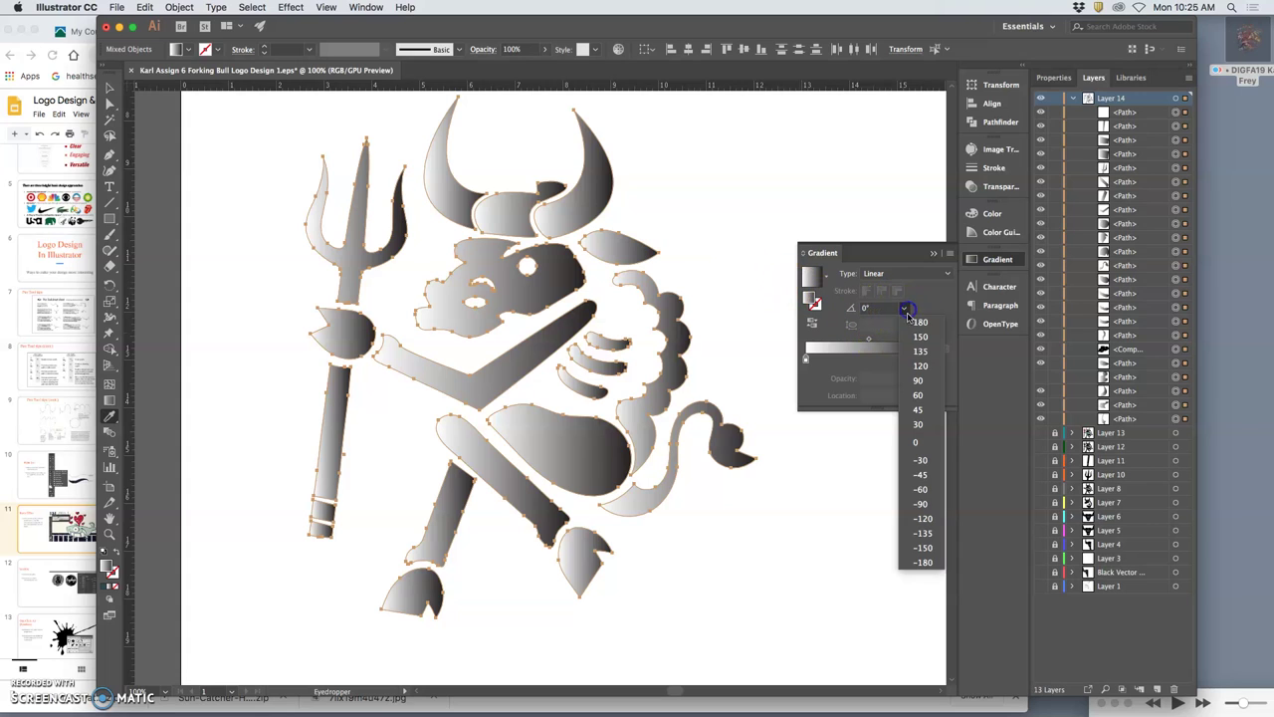
left_click(918, 363)
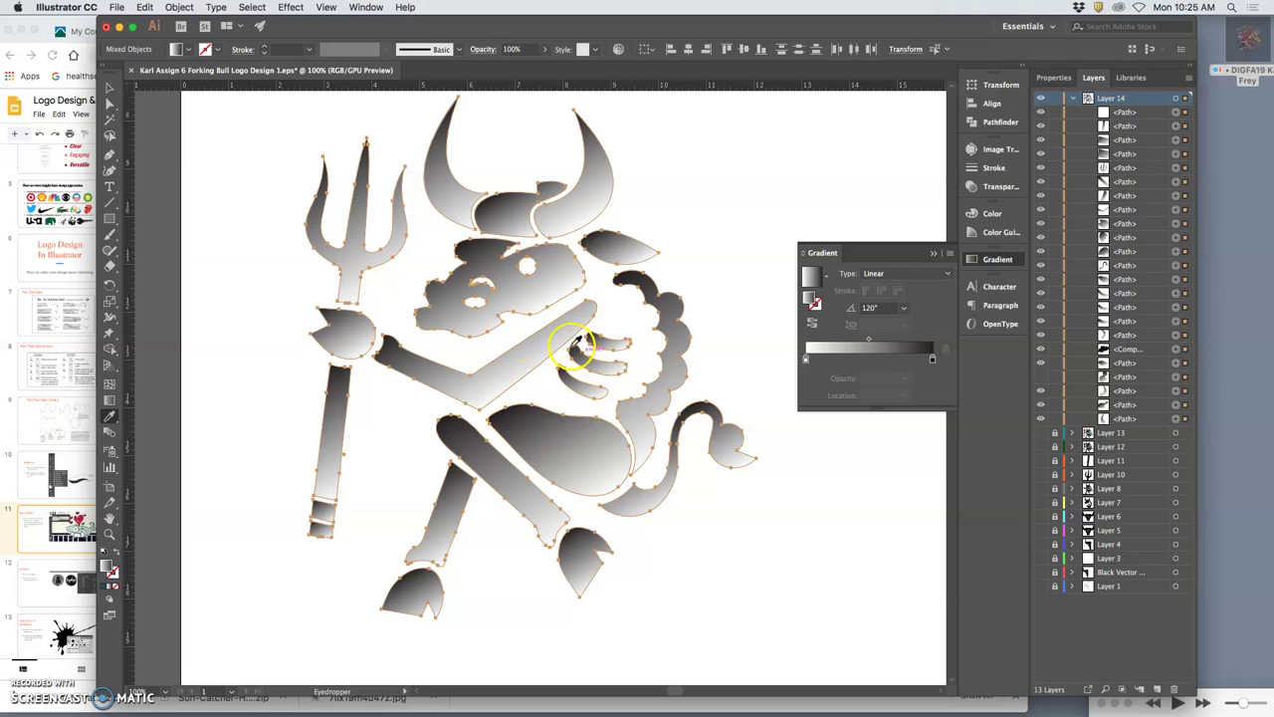
left_click(828, 281)
left_click(830, 280)
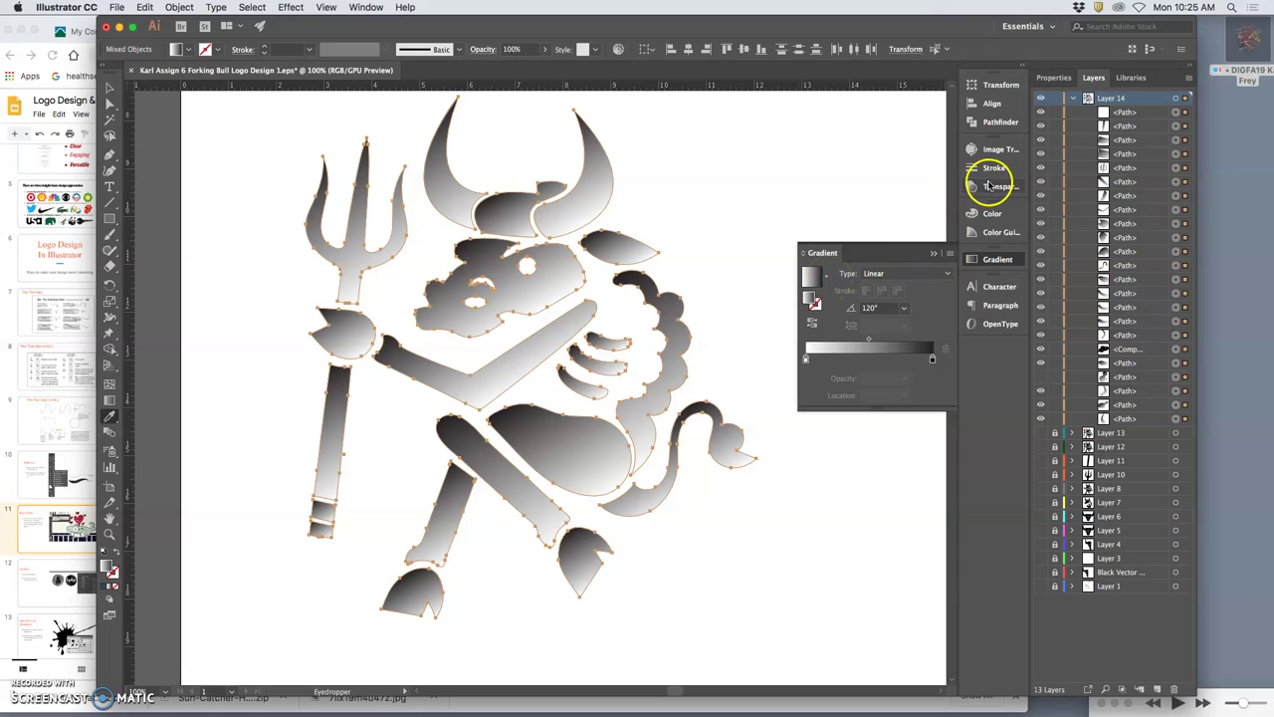
Step: Lower the gradient bull copy's opacity to 40% in the Transparency panel, then deselect it
left_click(986, 190)
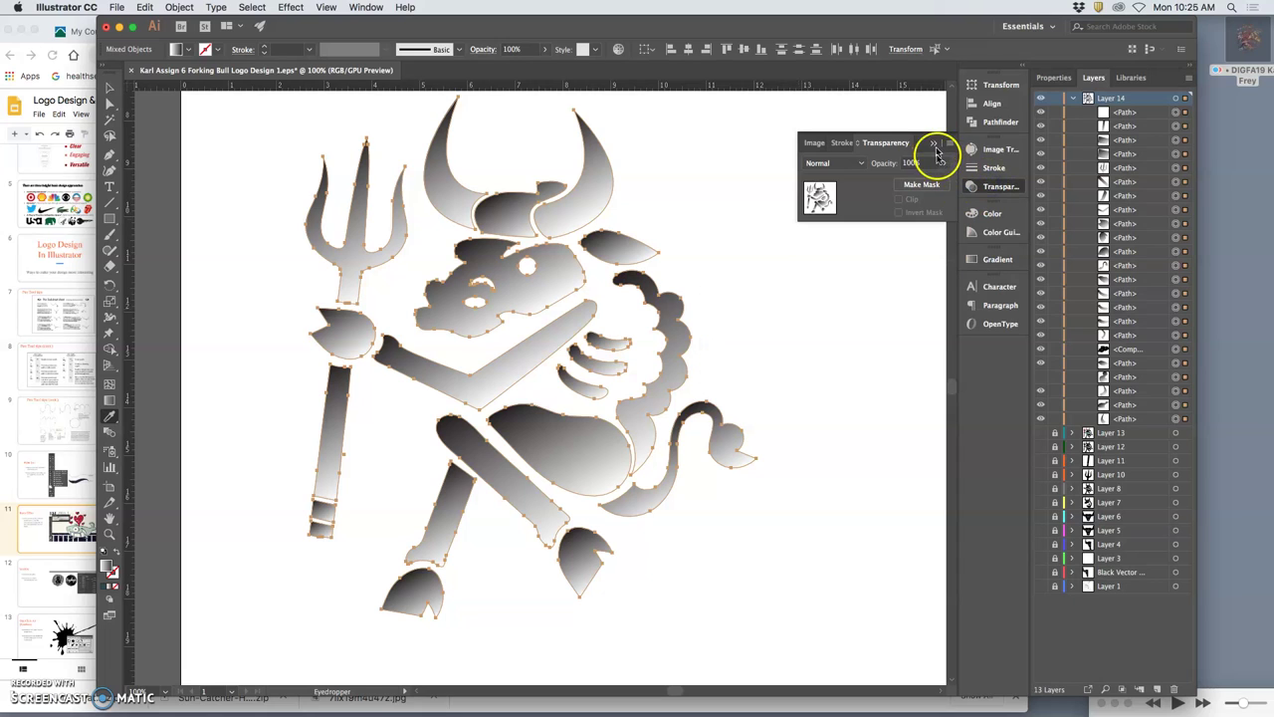
left_click(947, 164)
left_click_drag(933, 180, 913, 182)
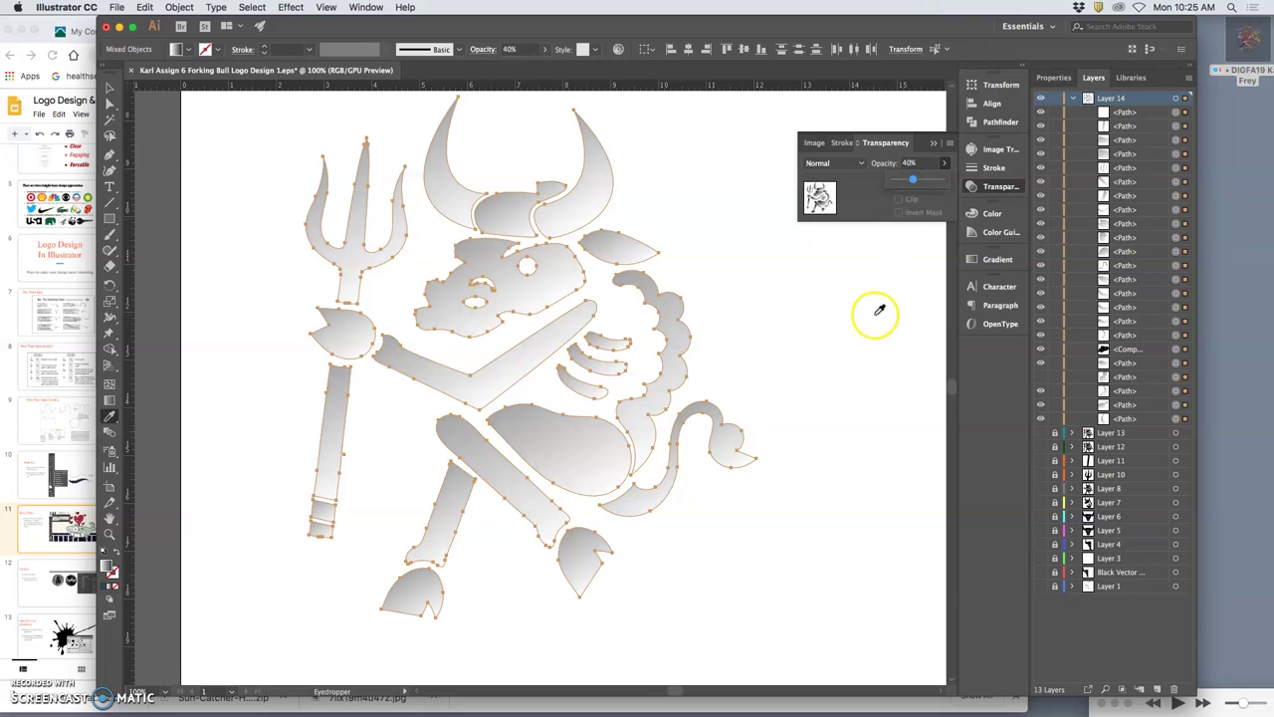
left_click(879, 311)
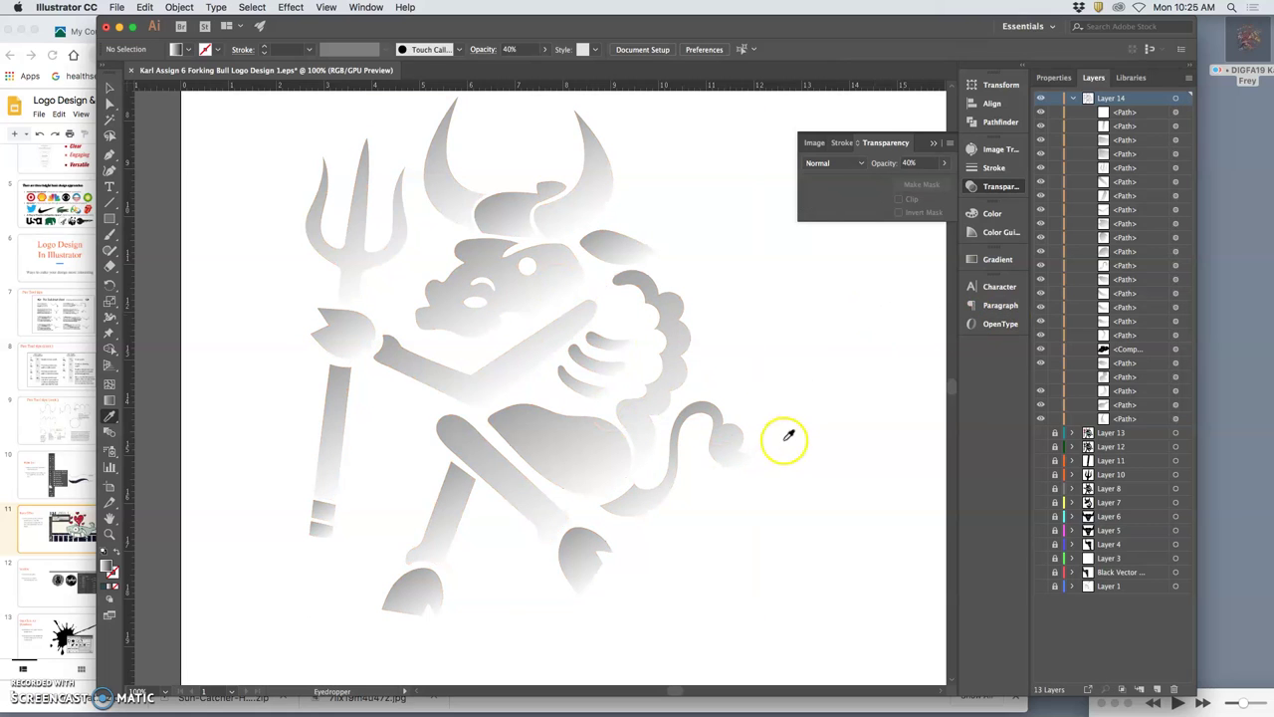
Step: Make the flat-coloured Layer 13 visible again beneath the gradient copy
scroll(840, 430, "up", 1)
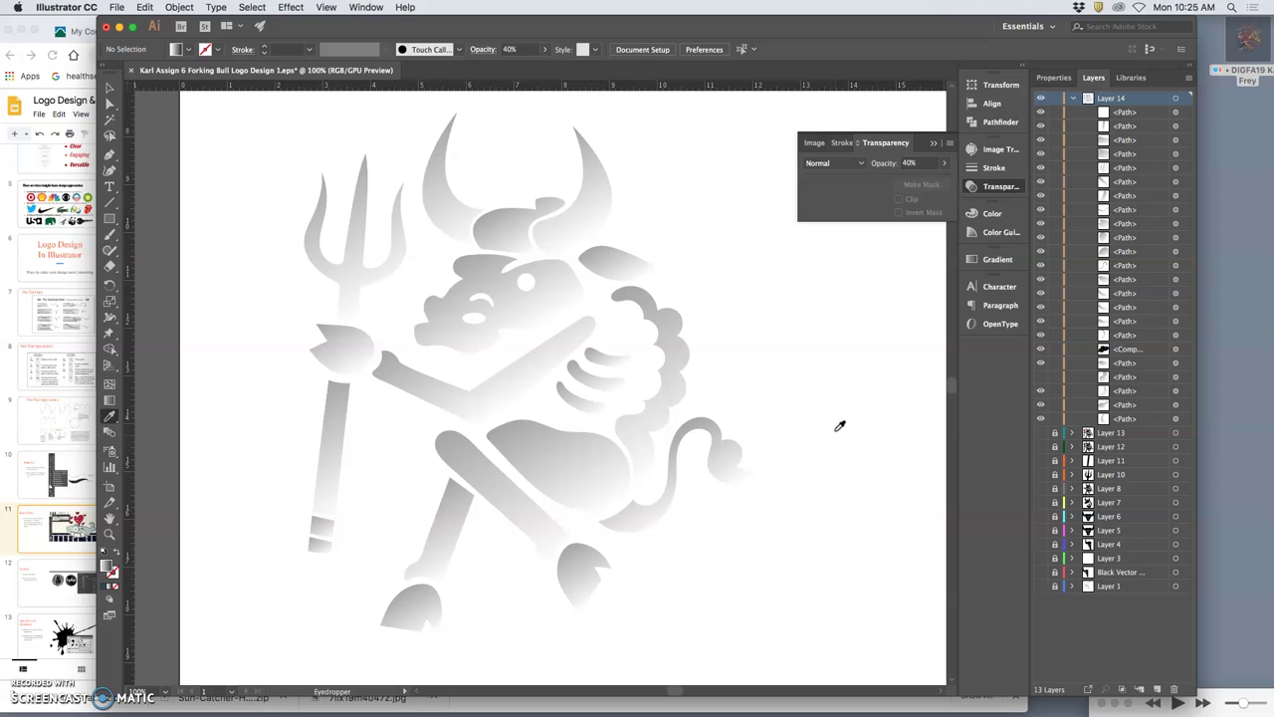
left_click(818, 409)
left_click(1042, 433)
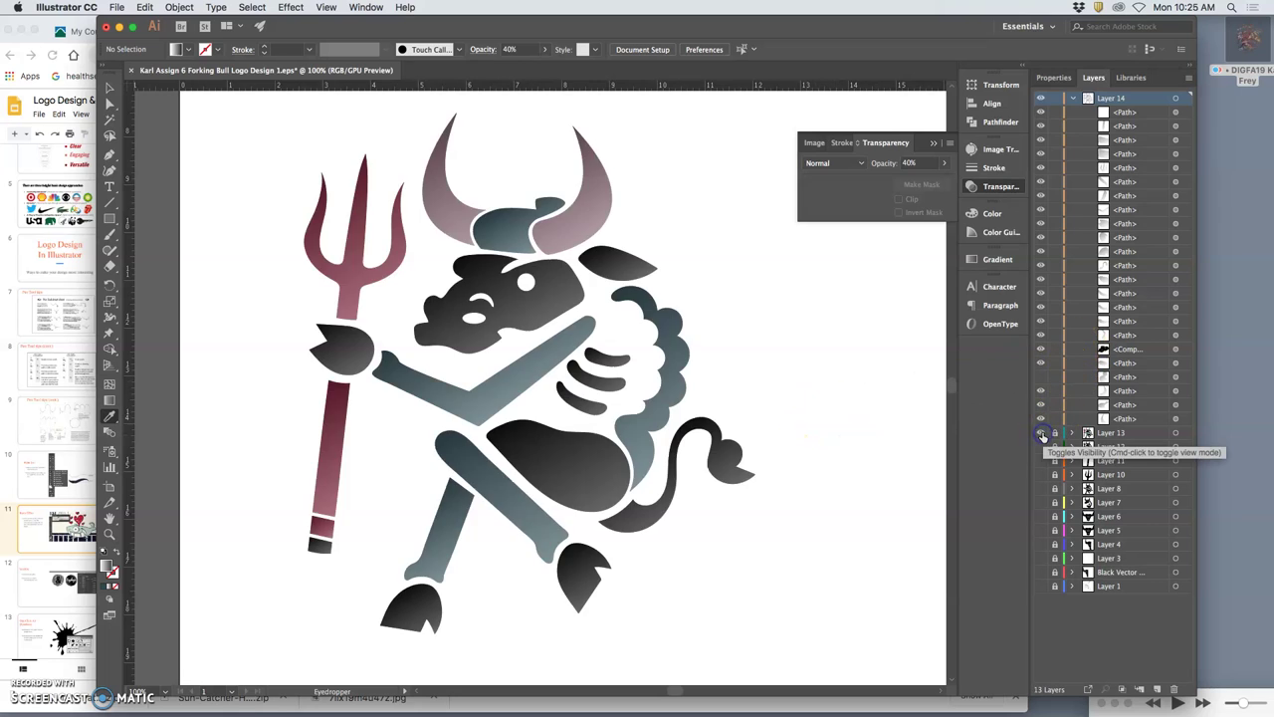
Step: Toggle the 40% gradient Layer 14 on and off to compare, then target and collapse it
scroll(561, 335, "left", 1)
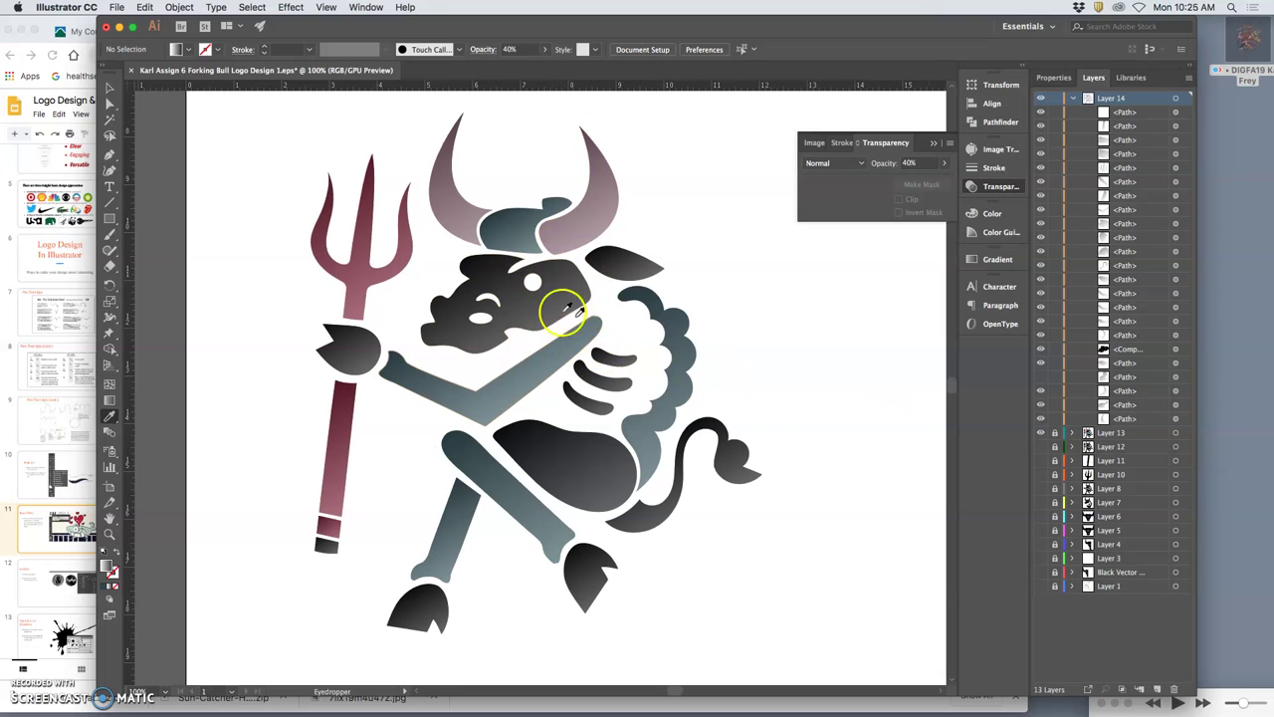
left_click(1042, 98)
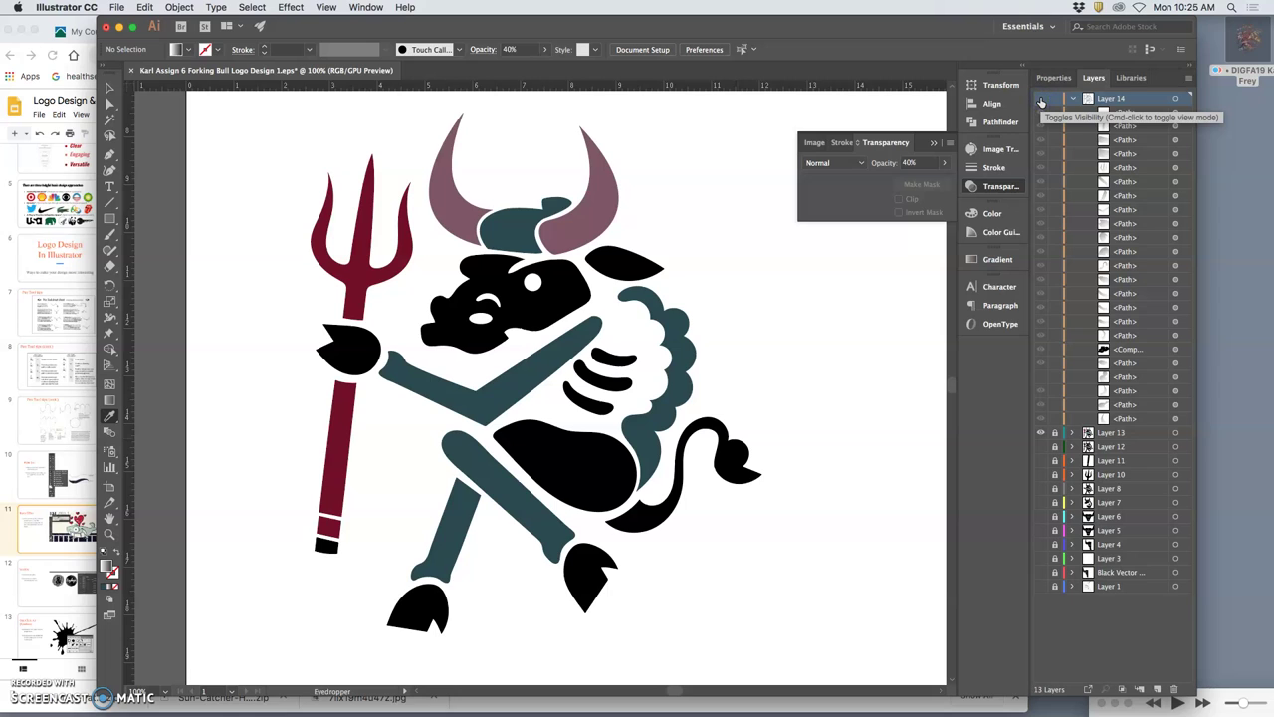
left_click(1042, 98)
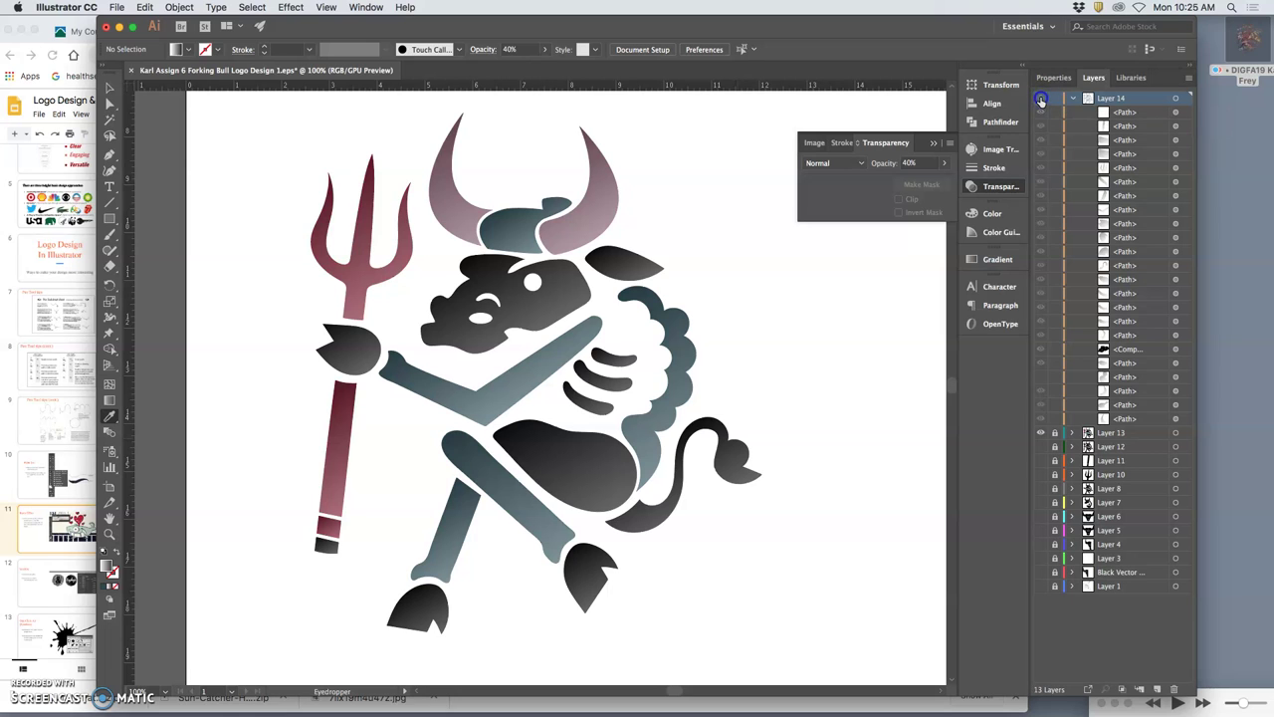
double_click(1041, 99)
left_click(1041, 99)
left_click(1041, 98)
left_click(1041, 99)
left_click(1042, 98)
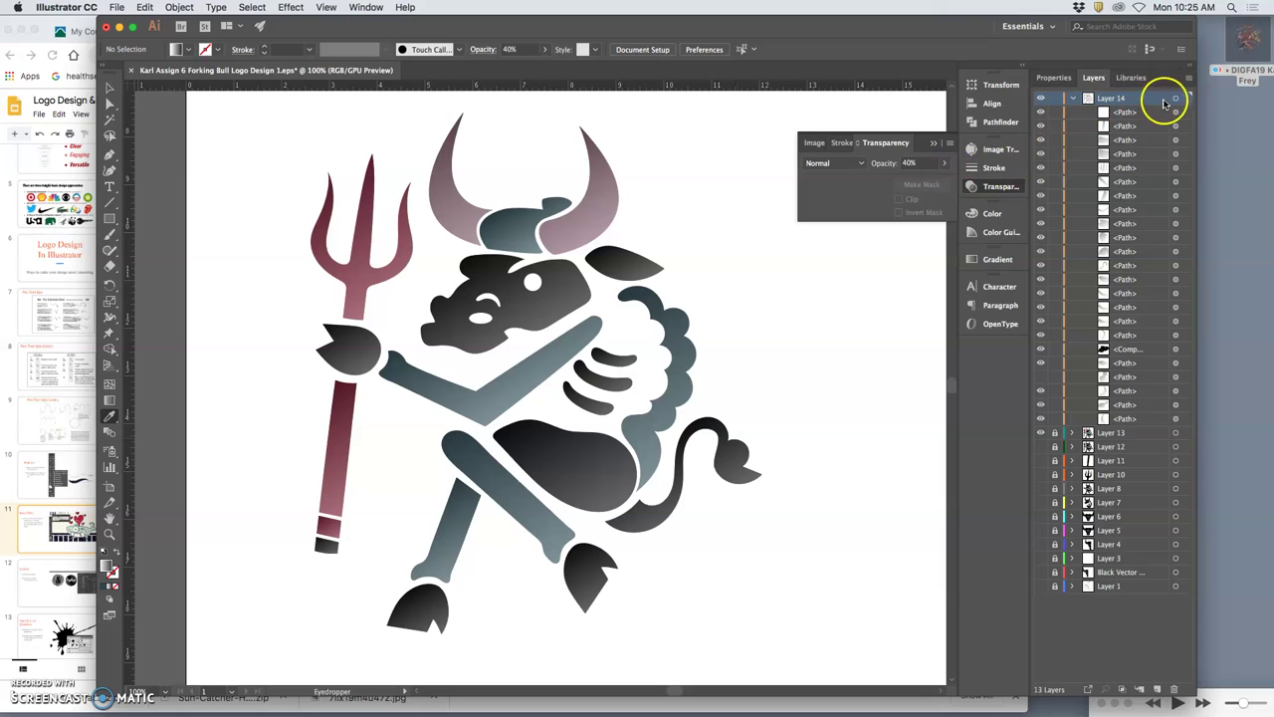
left_click(1176, 98)
left_click(1071, 99)
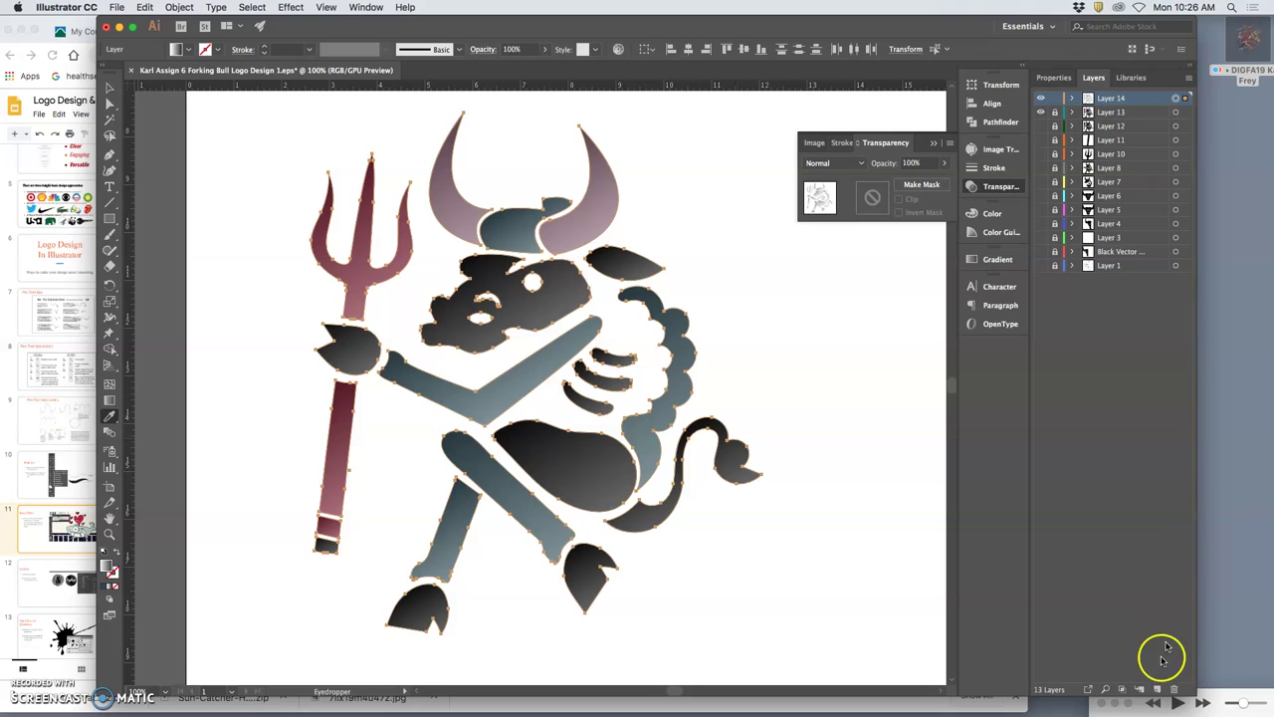
Step: Create Layer 15 and paste the gradient bull copy in place on it
left_click(1156, 689)
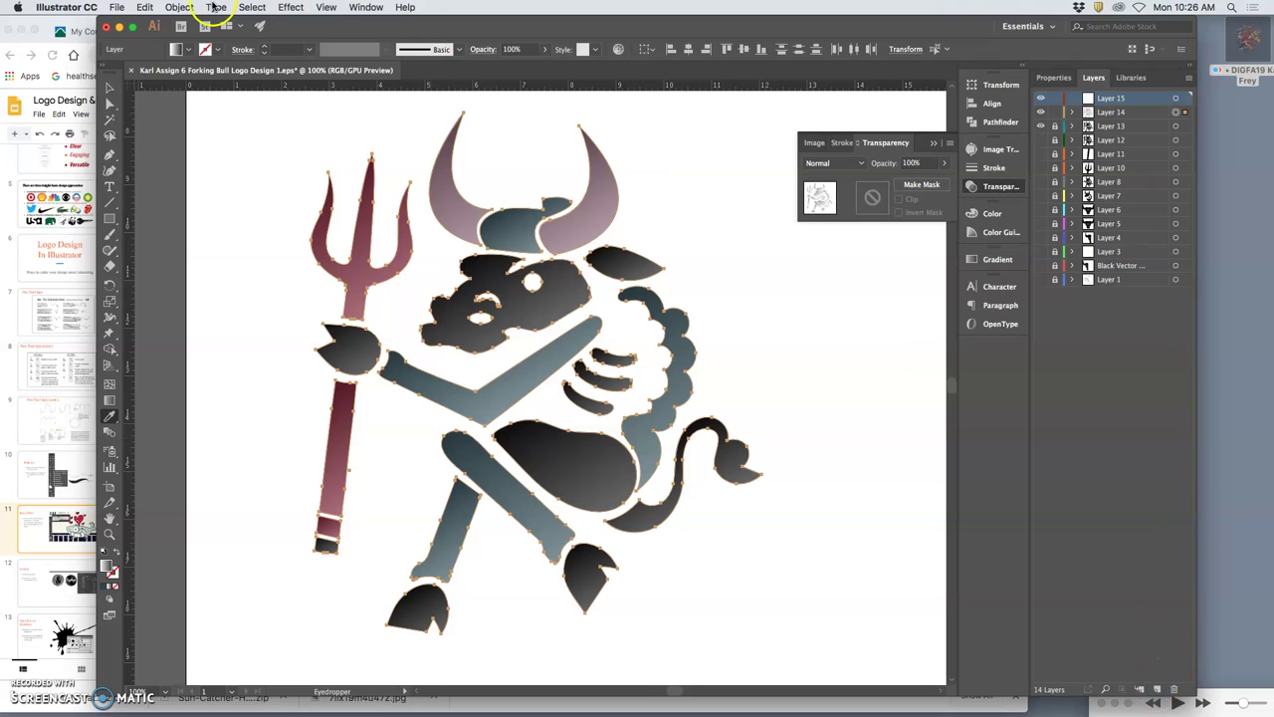
left_click(145, 8)
left_click(189, 117)
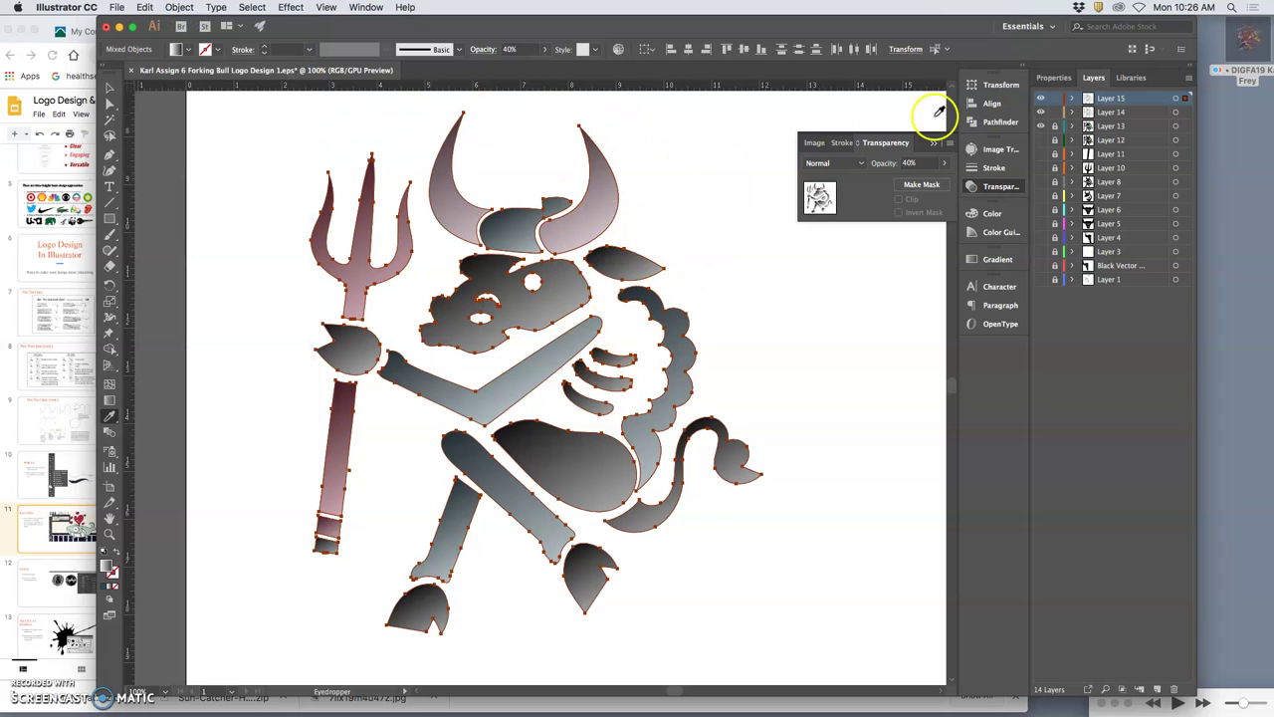
Step: Expand Layer 15 and bring up the Gradient panel and its presets list
left_click(1073, 100)
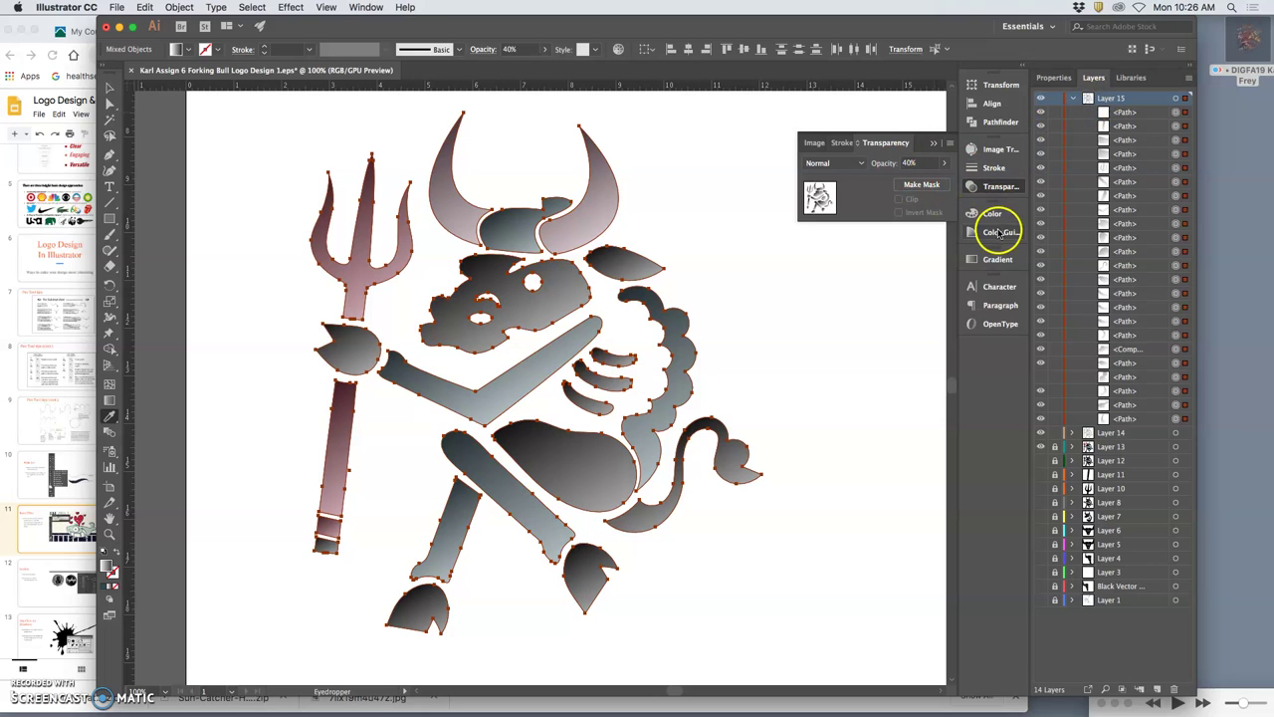
left_click(996, 259)
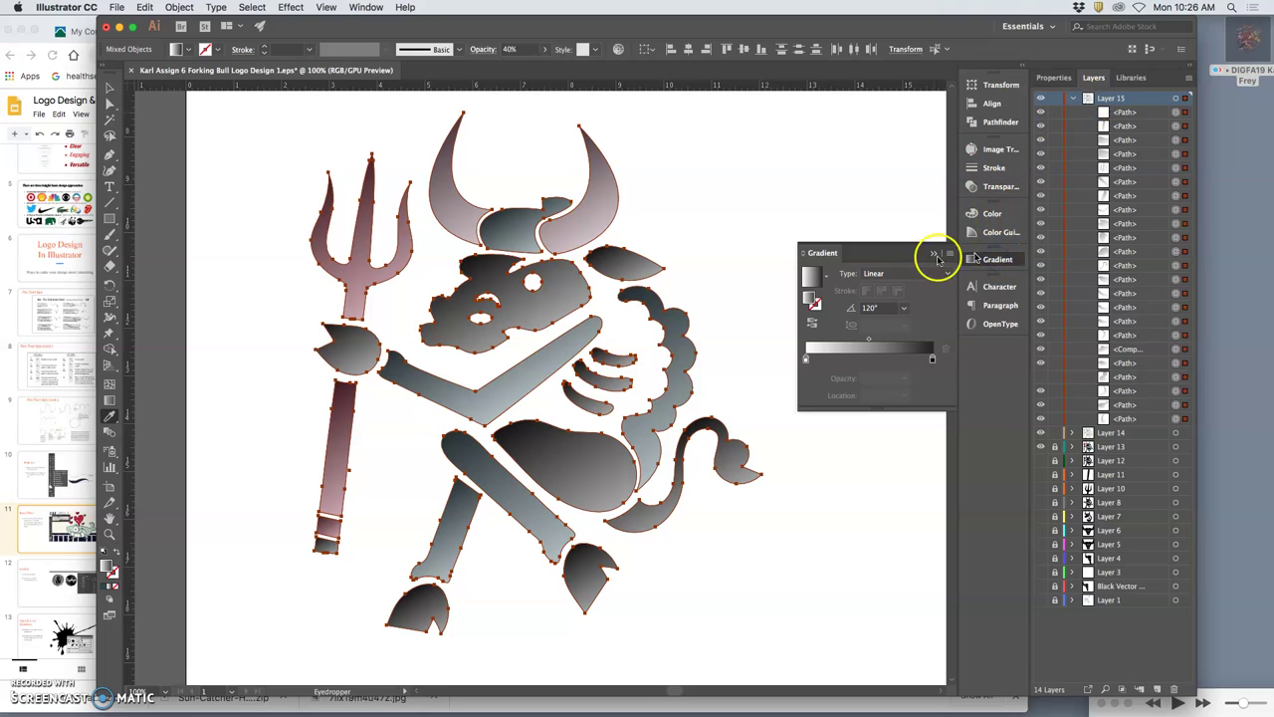
left_click(827, 279)
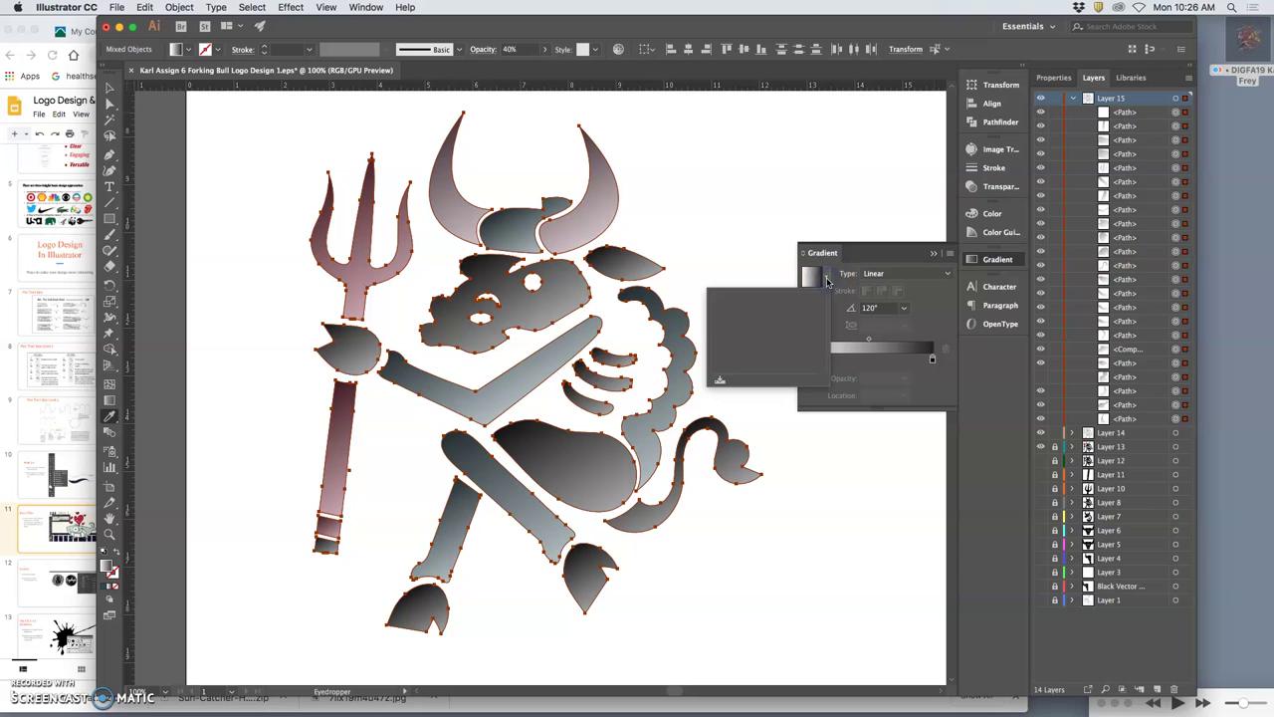
left_click(816, 279)
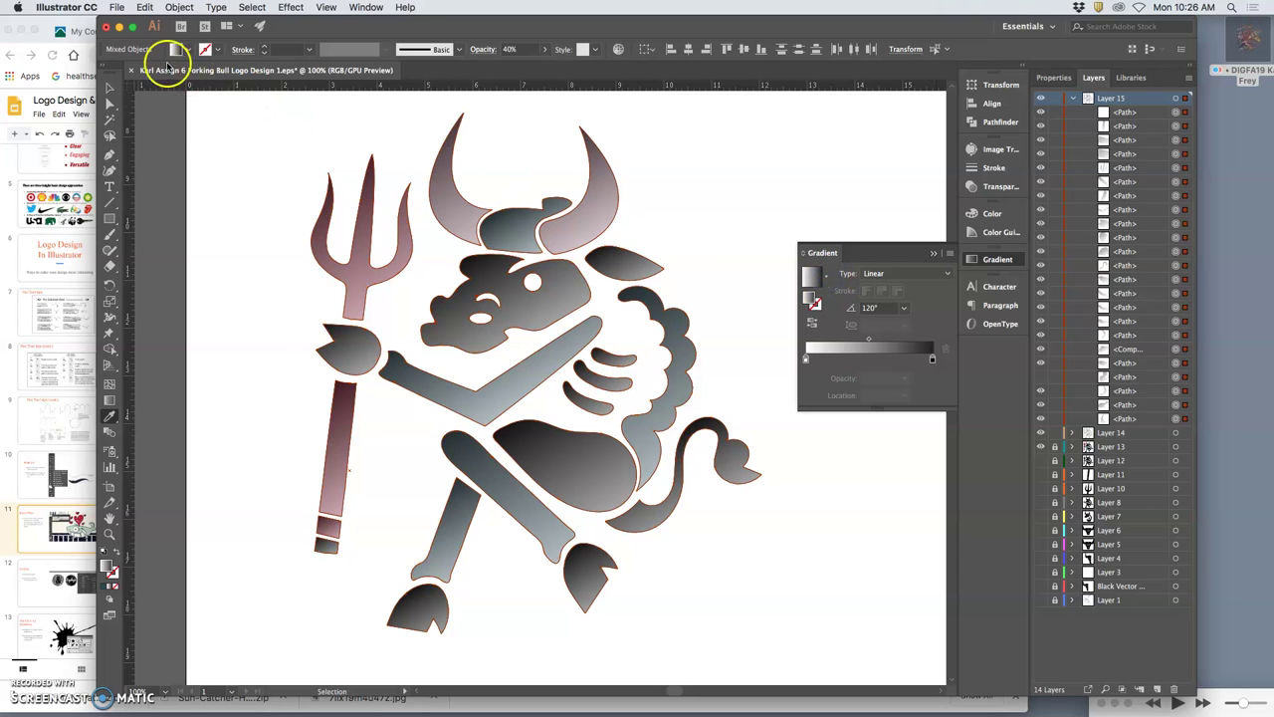
Step: Try a red D83030 gradient colour in the Color Picker, then discard the change
left_click(187, 50)
key("Escape")
double_click(106, 567)
left_click(872, 371)
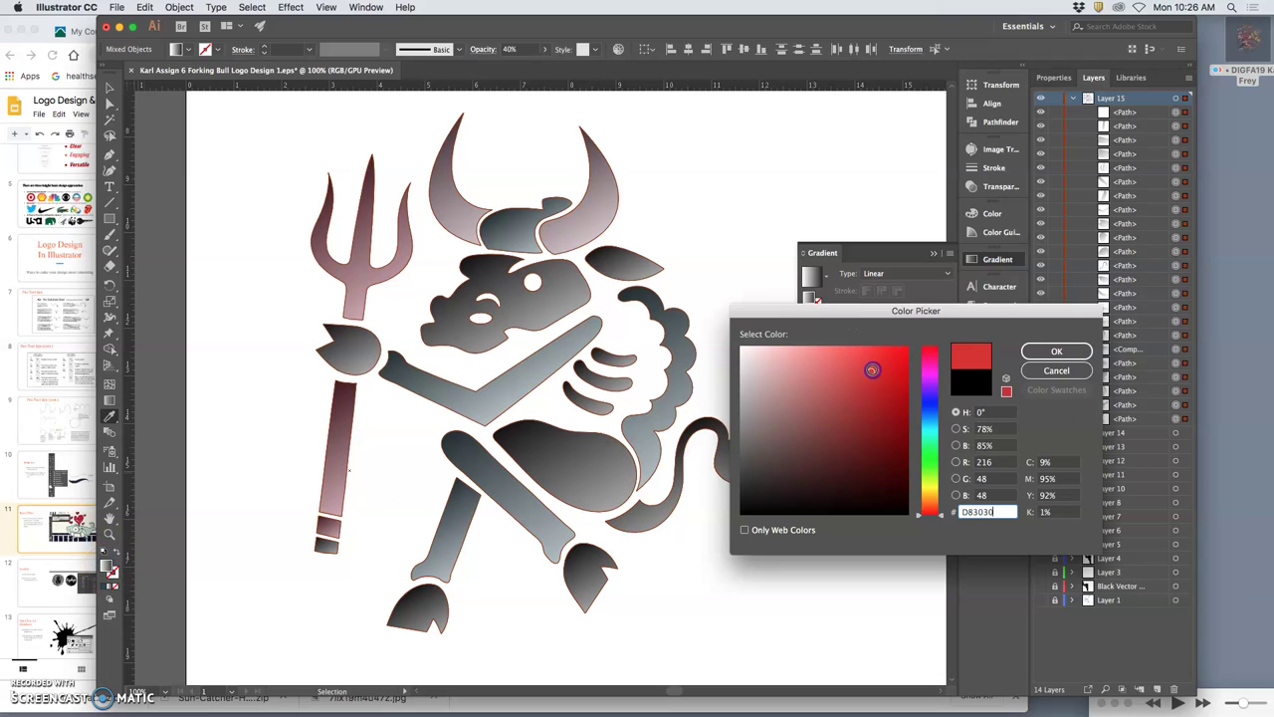
left_click(1056, 350)
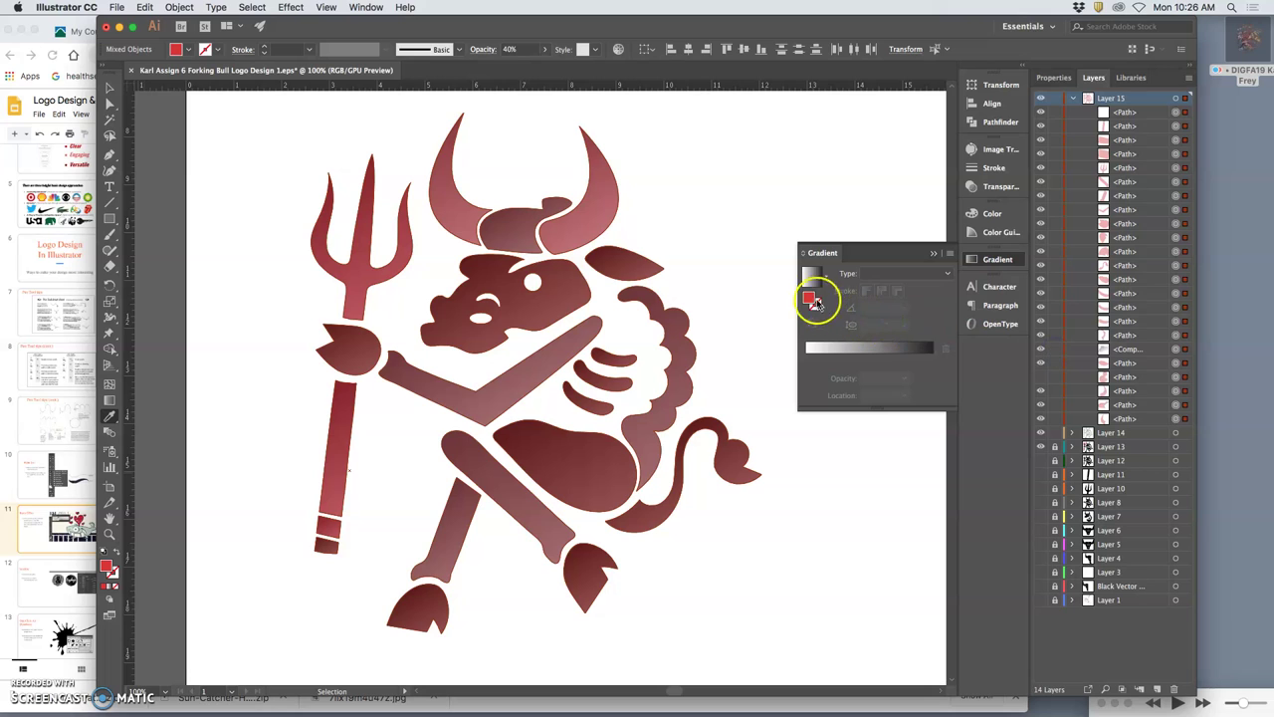
double_click(809, 300)
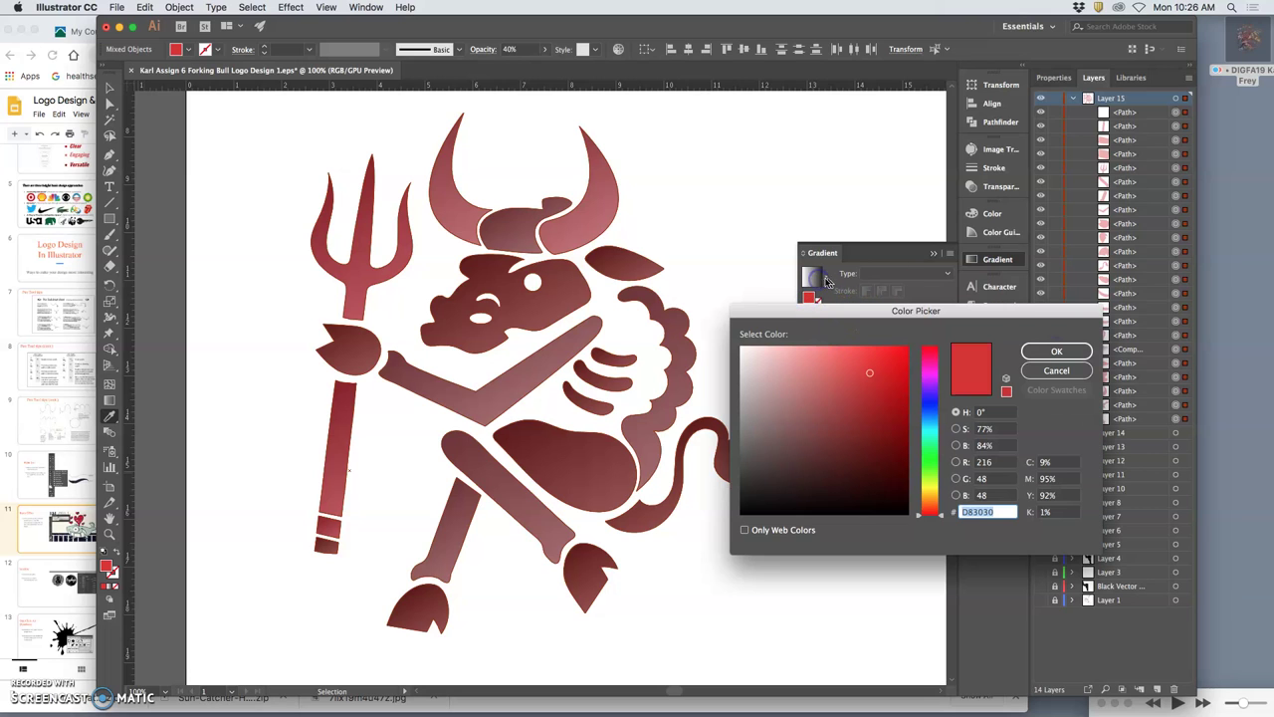
left_click(1056, 371)
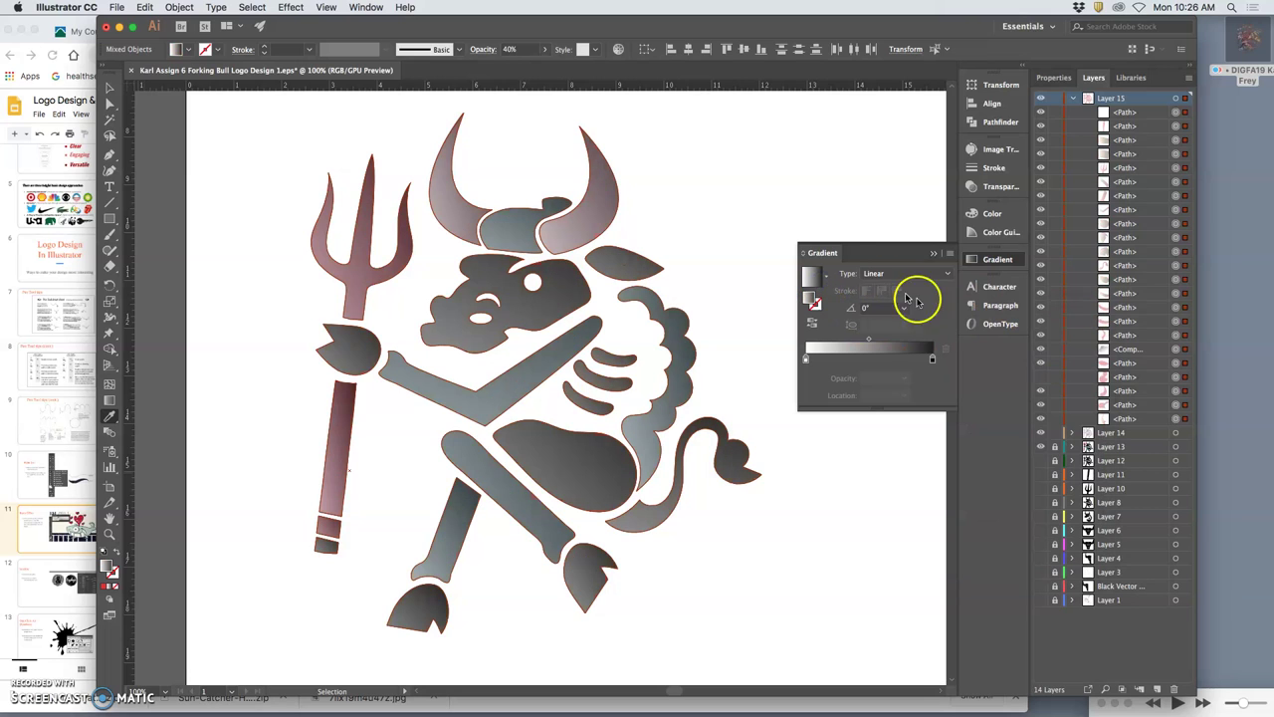
left_click(816, 254)
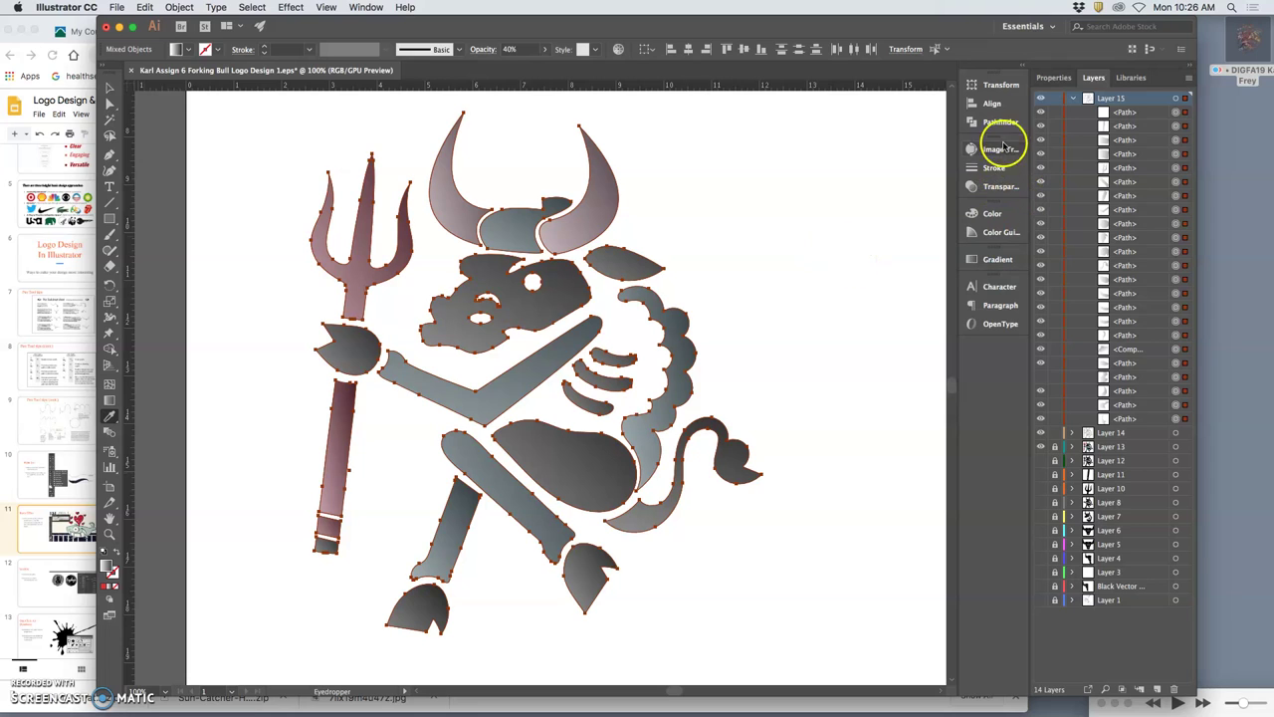
Step: Apply the default white-to-black linear gradient to Layer 15's bull paths
left_click(996, 259)
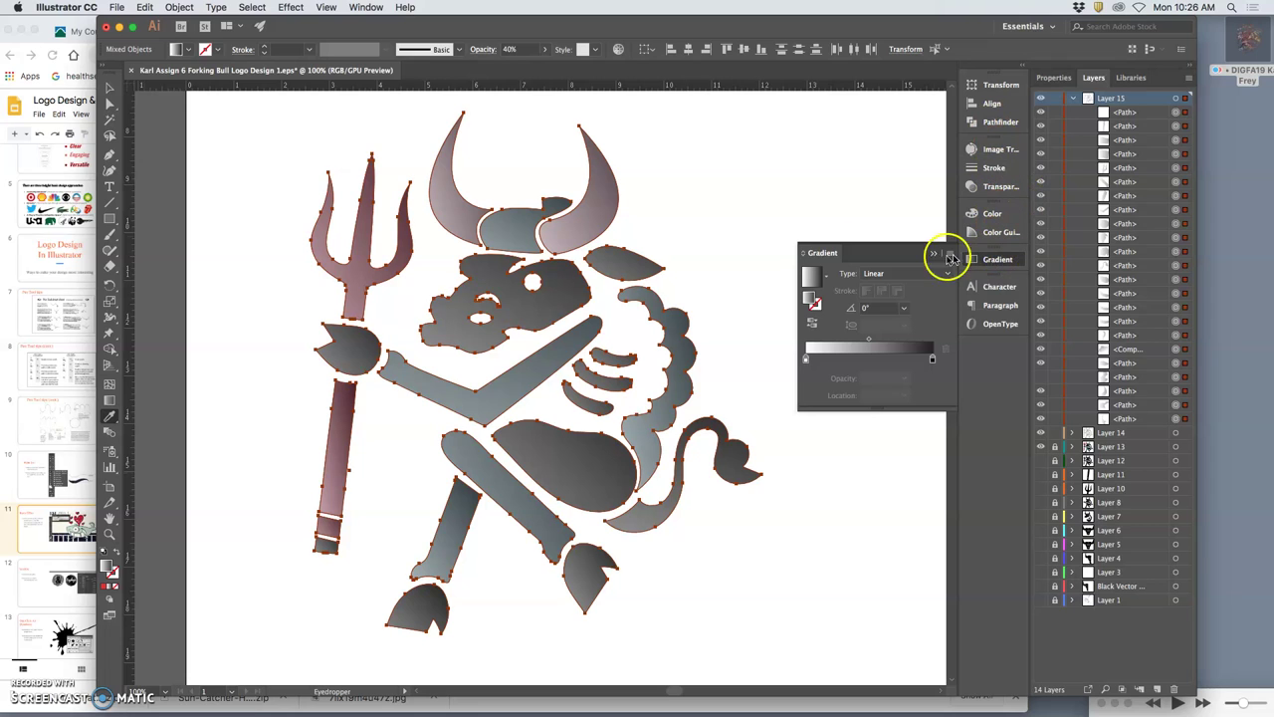
left_click(826, 280)
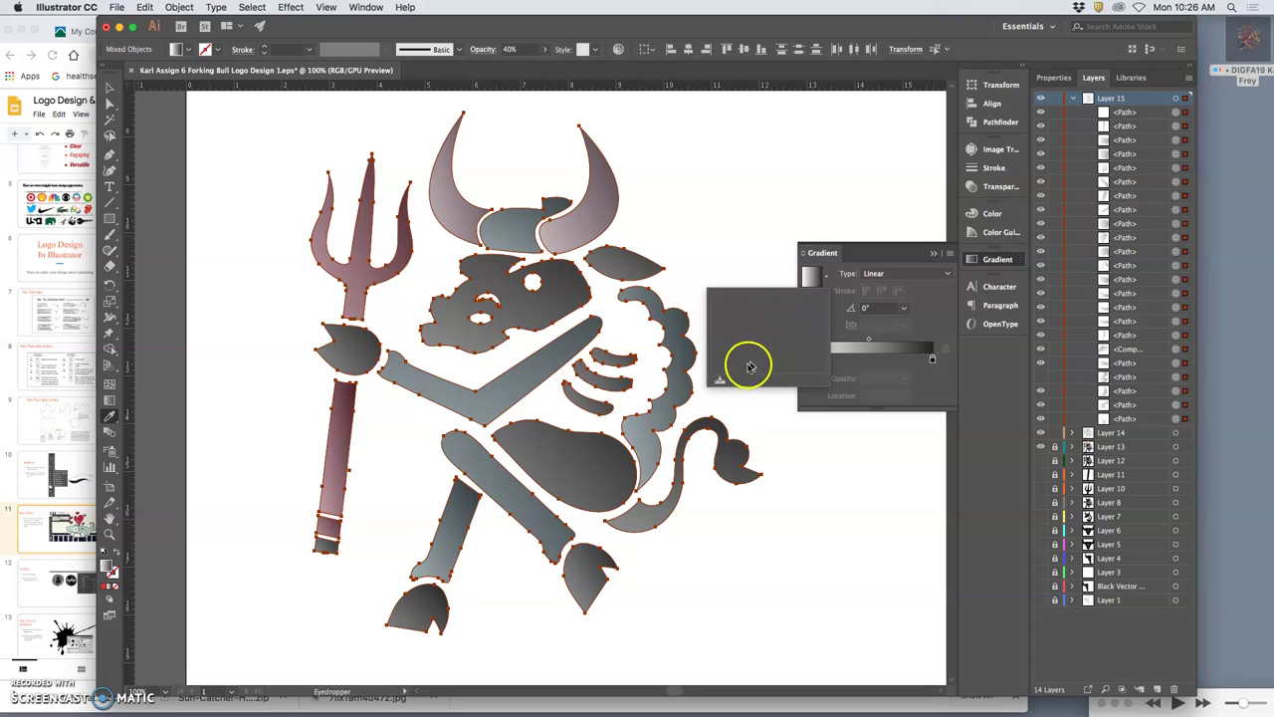
left_click(722, 381)
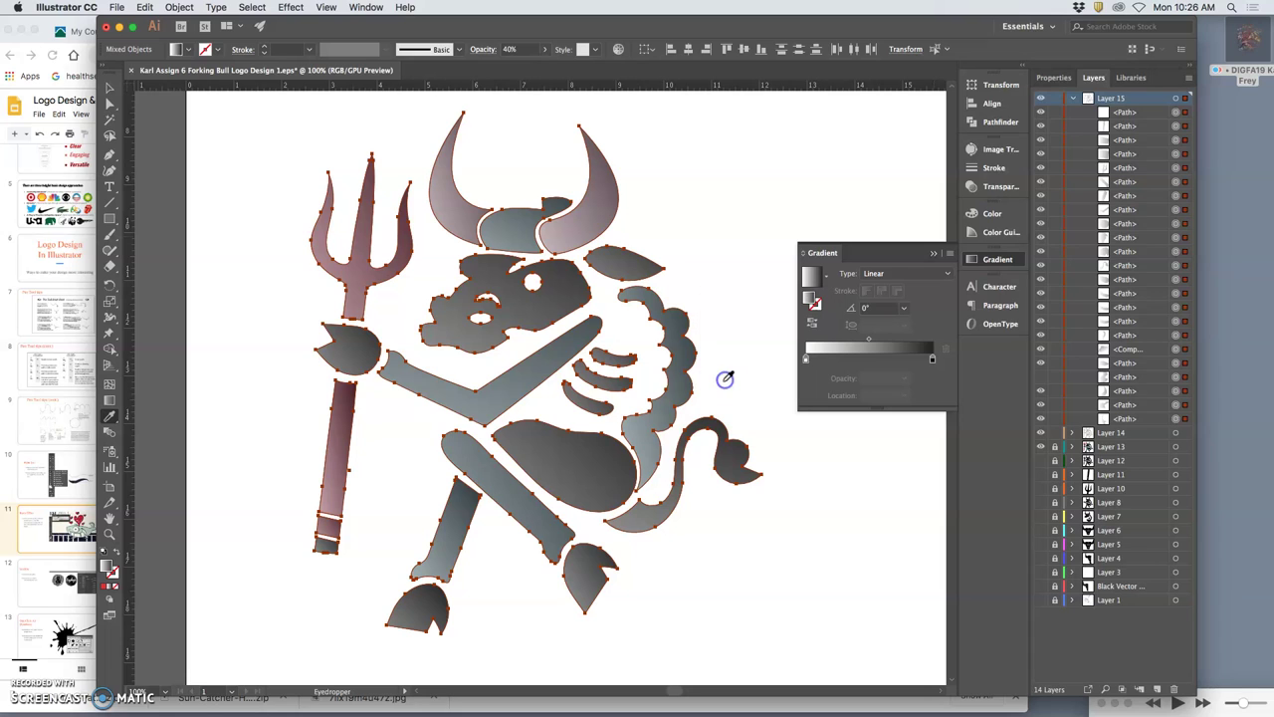
left_click(826, 280)
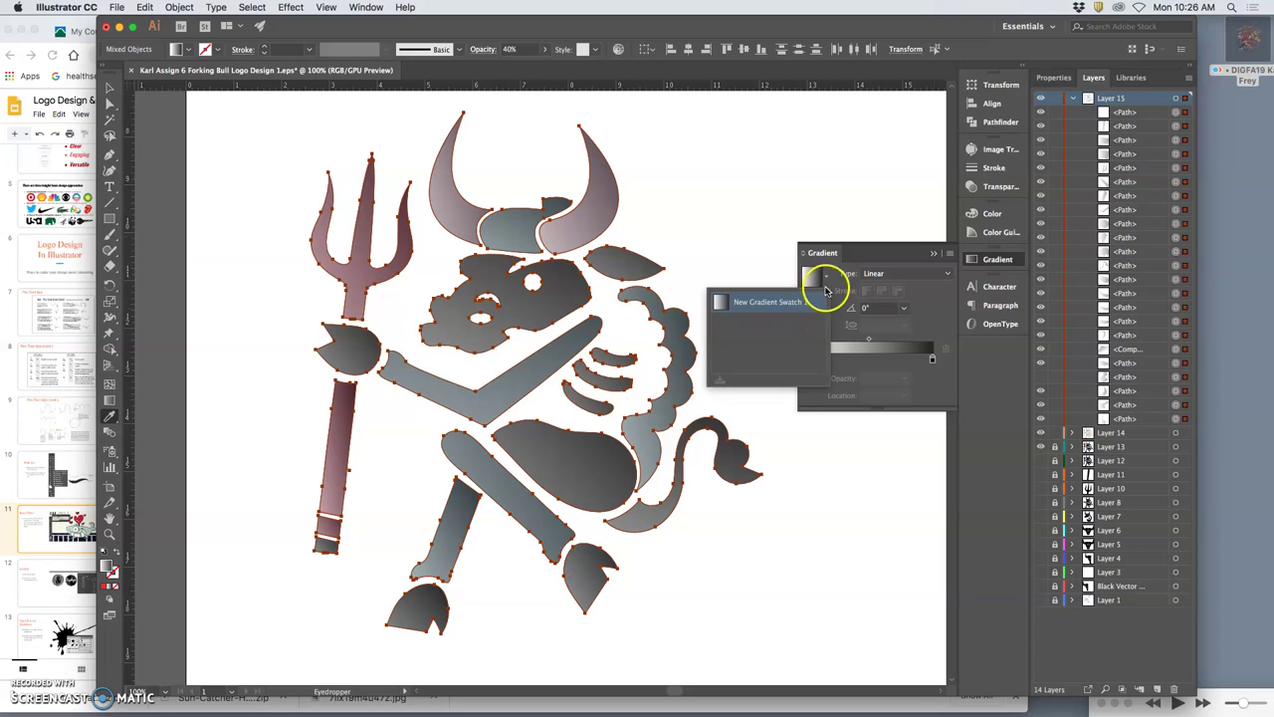
Step: Switch the overlay gradient to Radial and drag the dark end stop inward
left_click(889, 277)
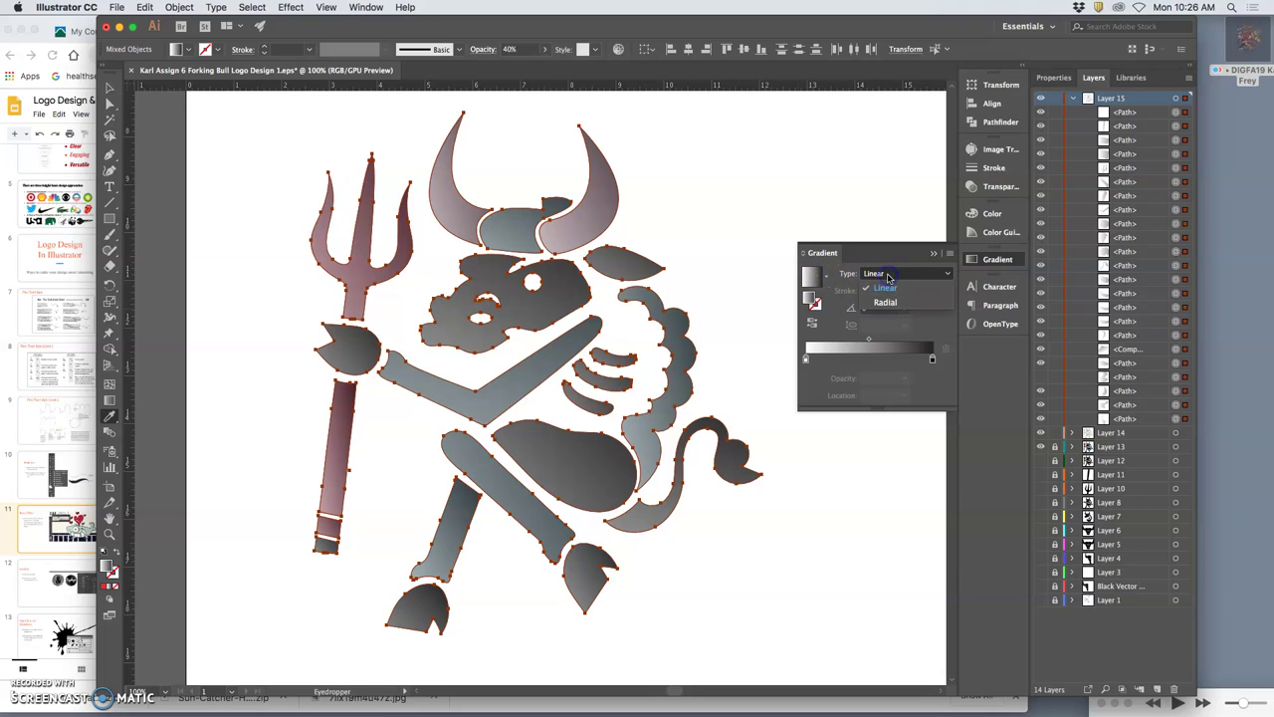
left_click(891, 308)
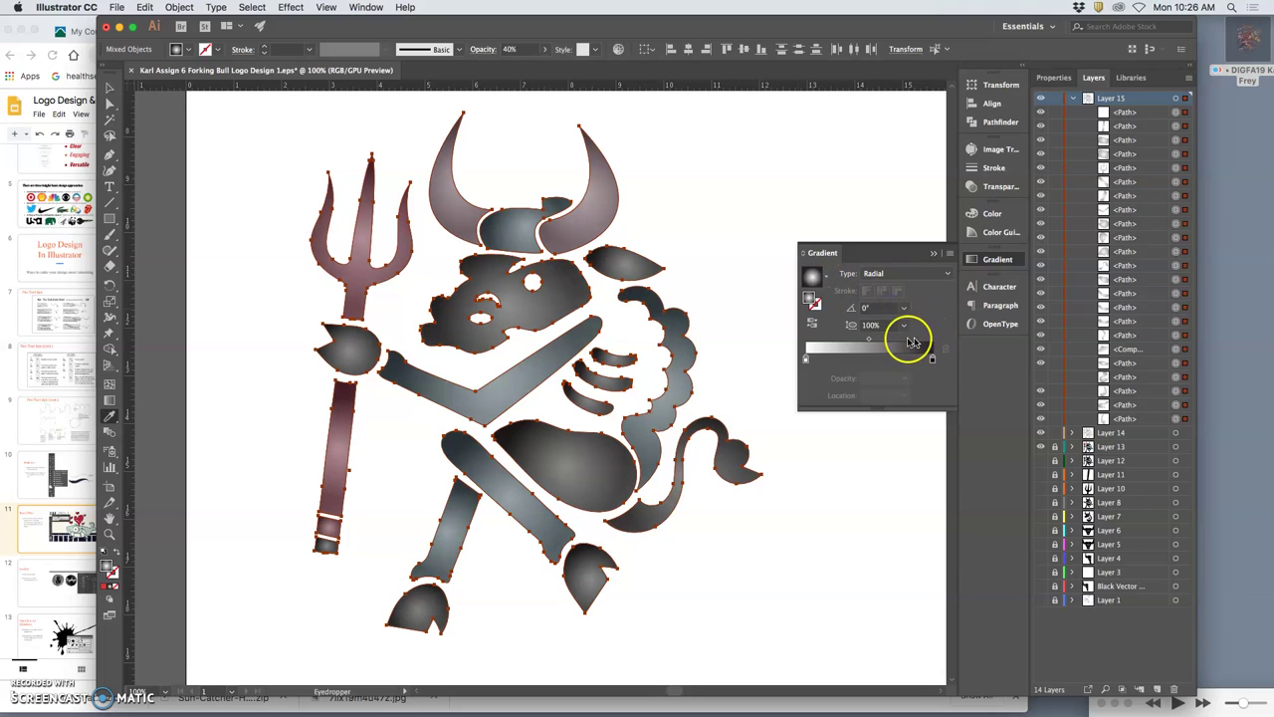
left_click(833, 353)
left_click(806, 361)
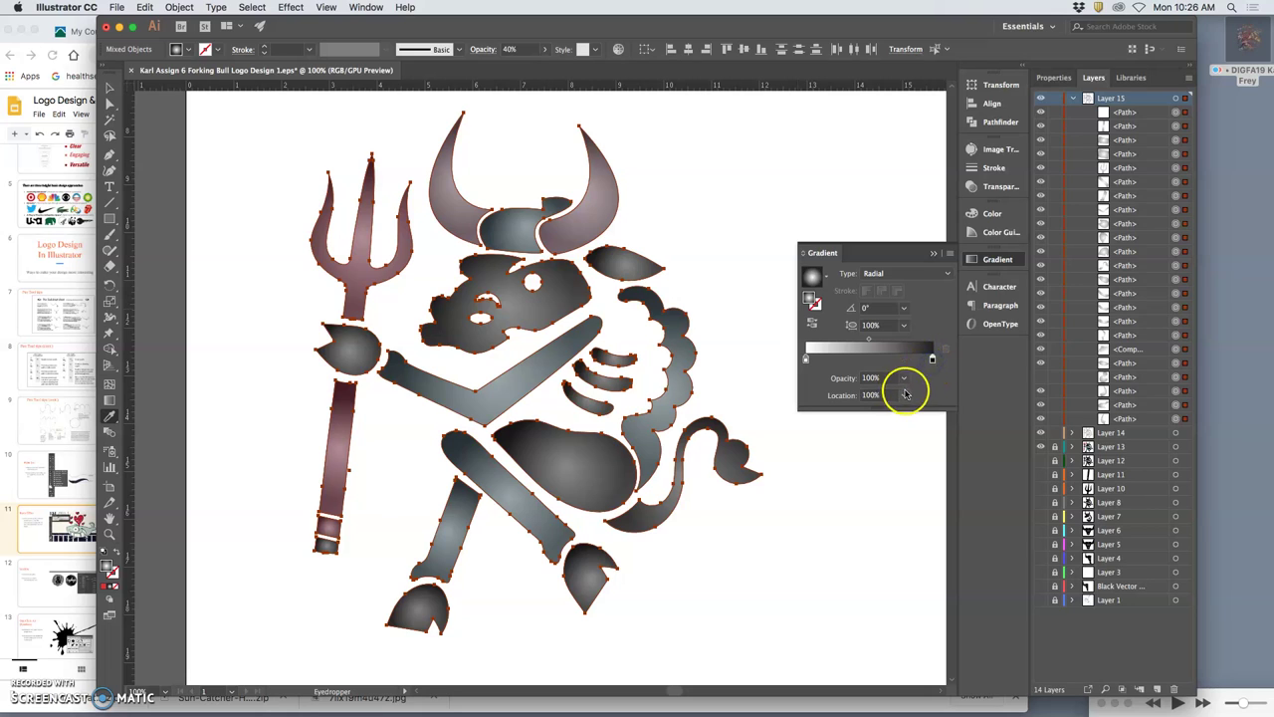
mouse_move(930, 357)
left_mouse_down()
mouse_move(869, 362)
mouse_move(932, 360)
left_mouse_up()
Step: Set the dark end stop's opacity to 30%, passing through 60% first
left_click(904, 381)
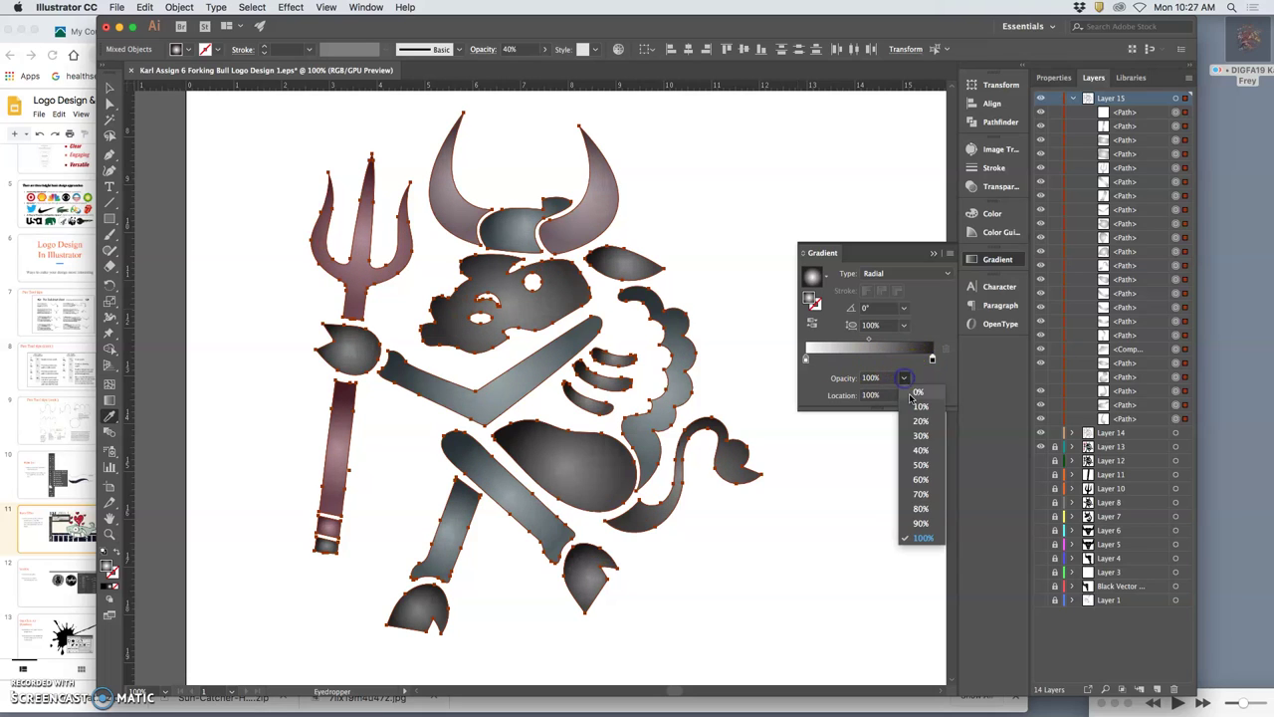
left_click(913, 475)
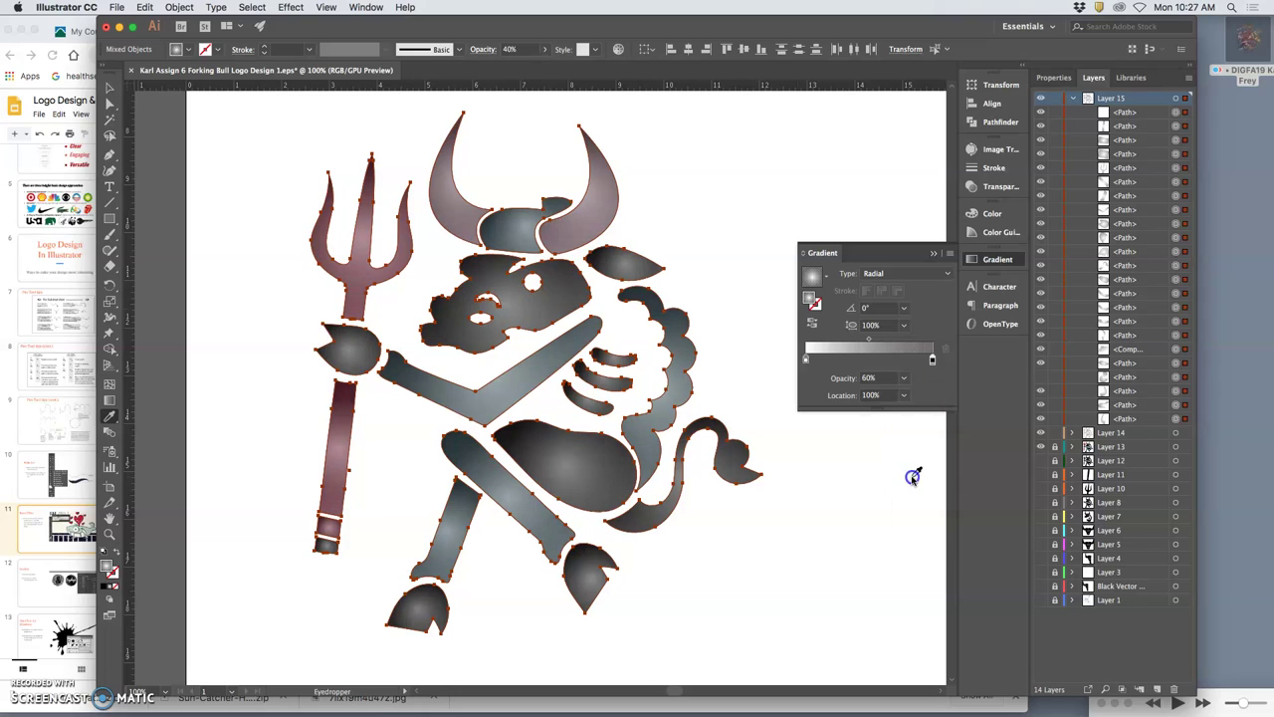
left_click(903, 379)
left_click(922, 440)
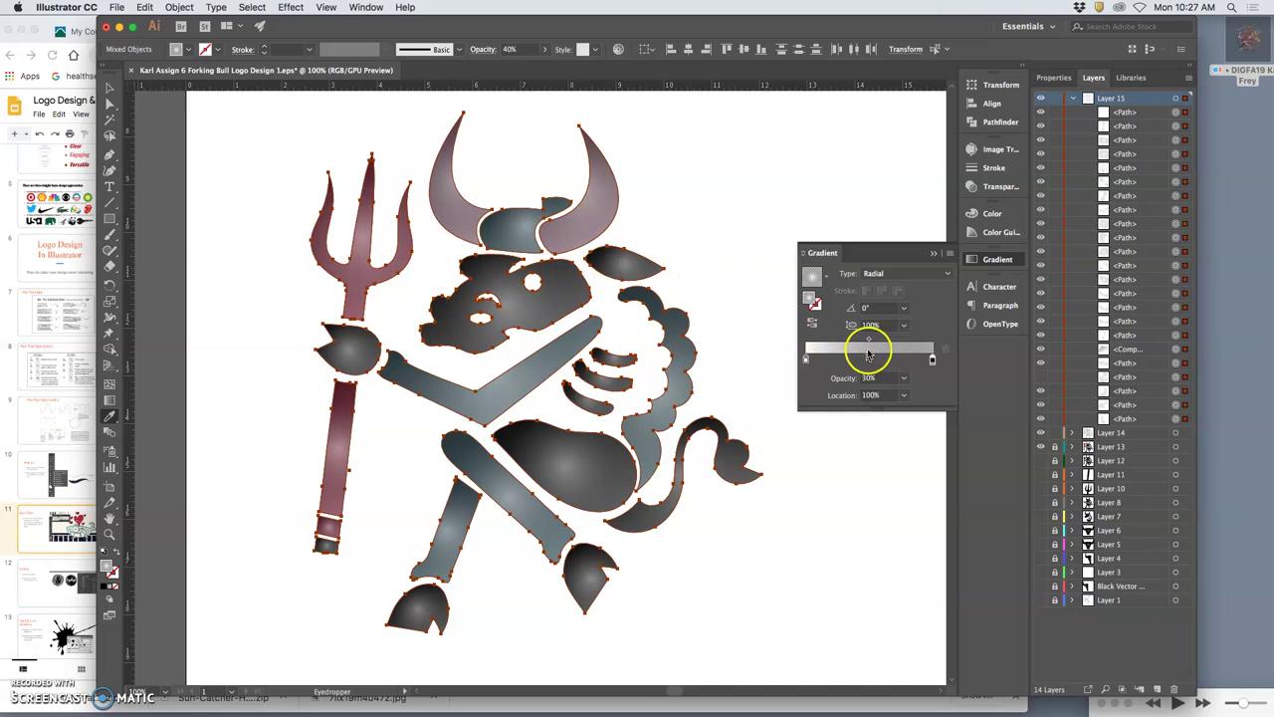
Step: Set the radial gradient angle to 120° and aspect ratio to 70%, then target one overlay path
left_click(904, 308)
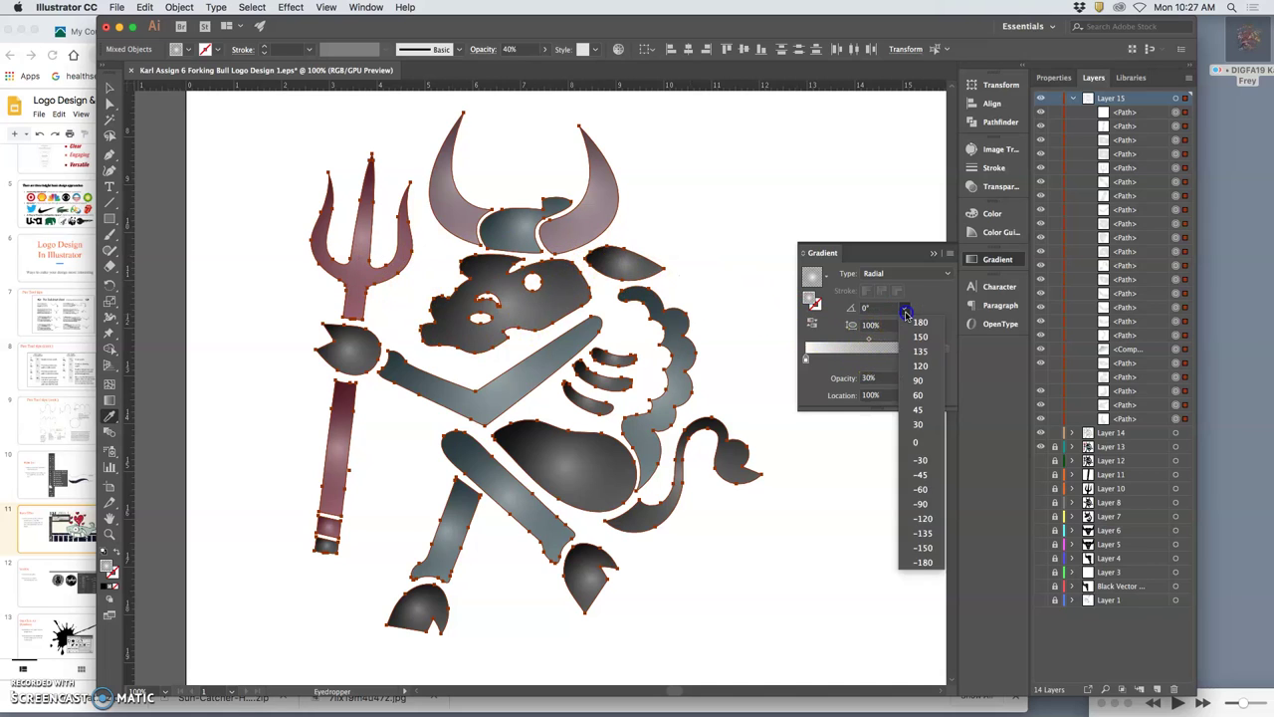
left_click(914, 350)
left_click(904, 326)
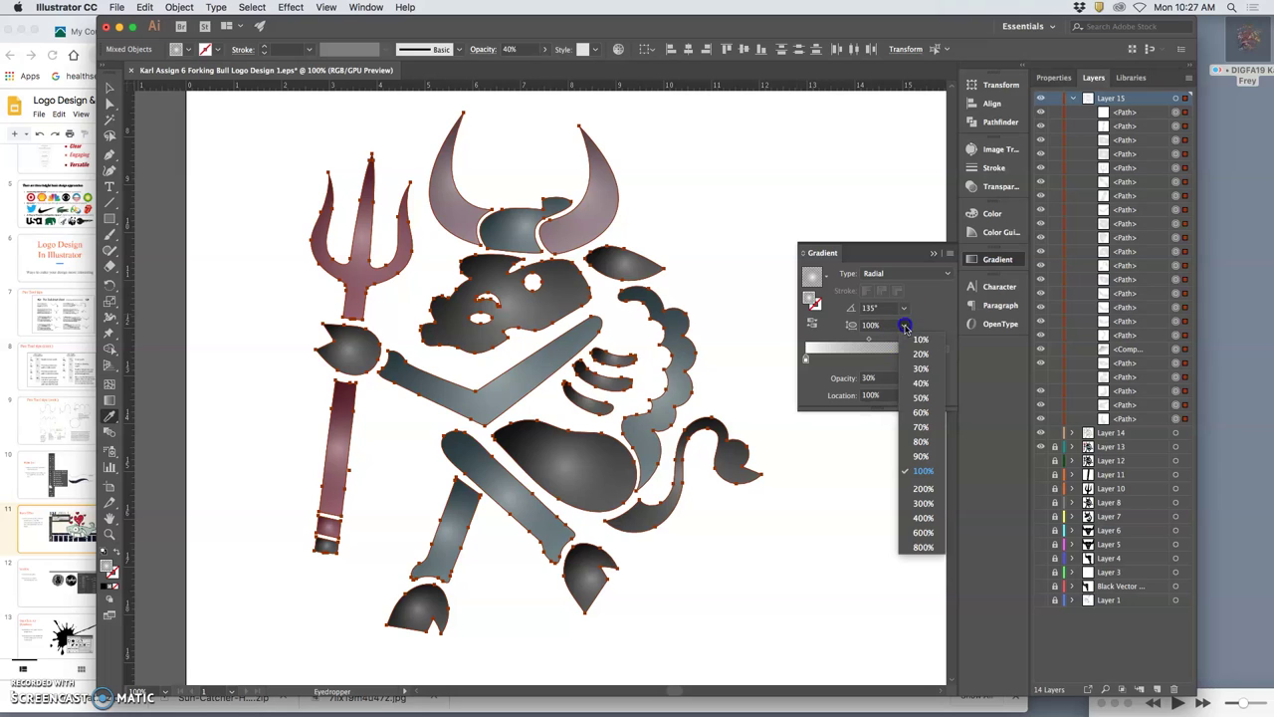
left_click(920, 369)
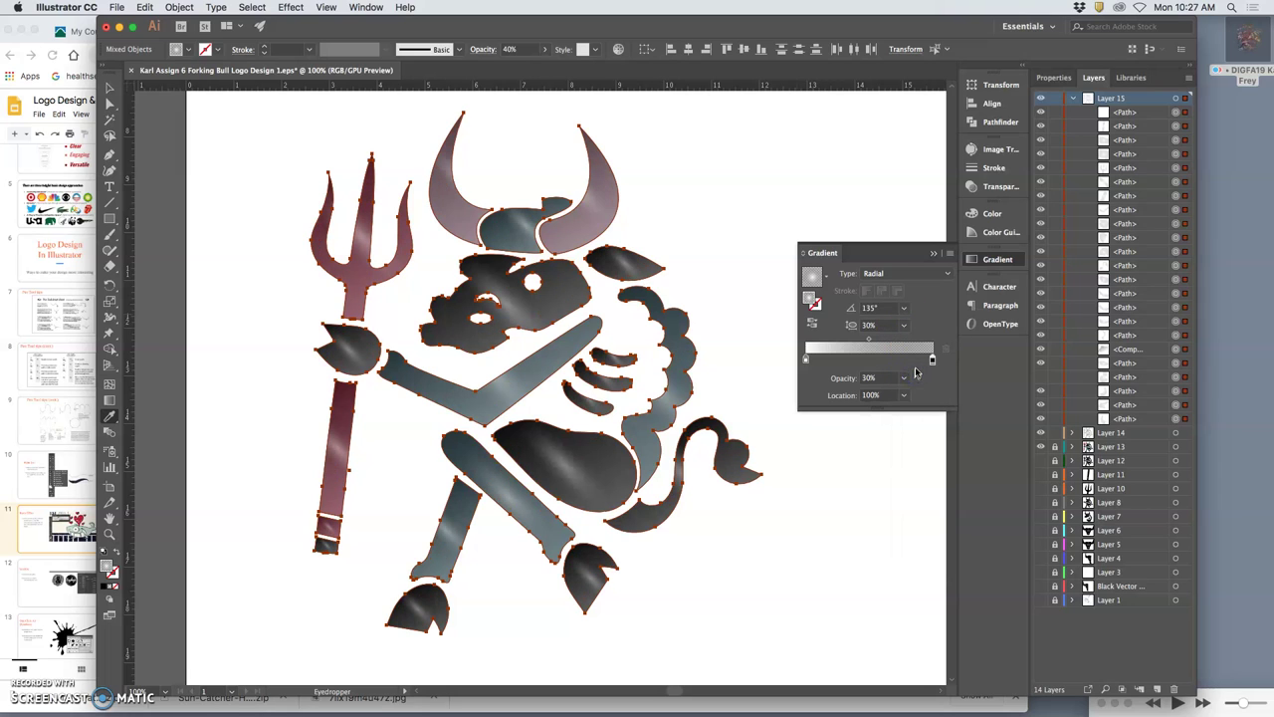
left_click(904, 325)
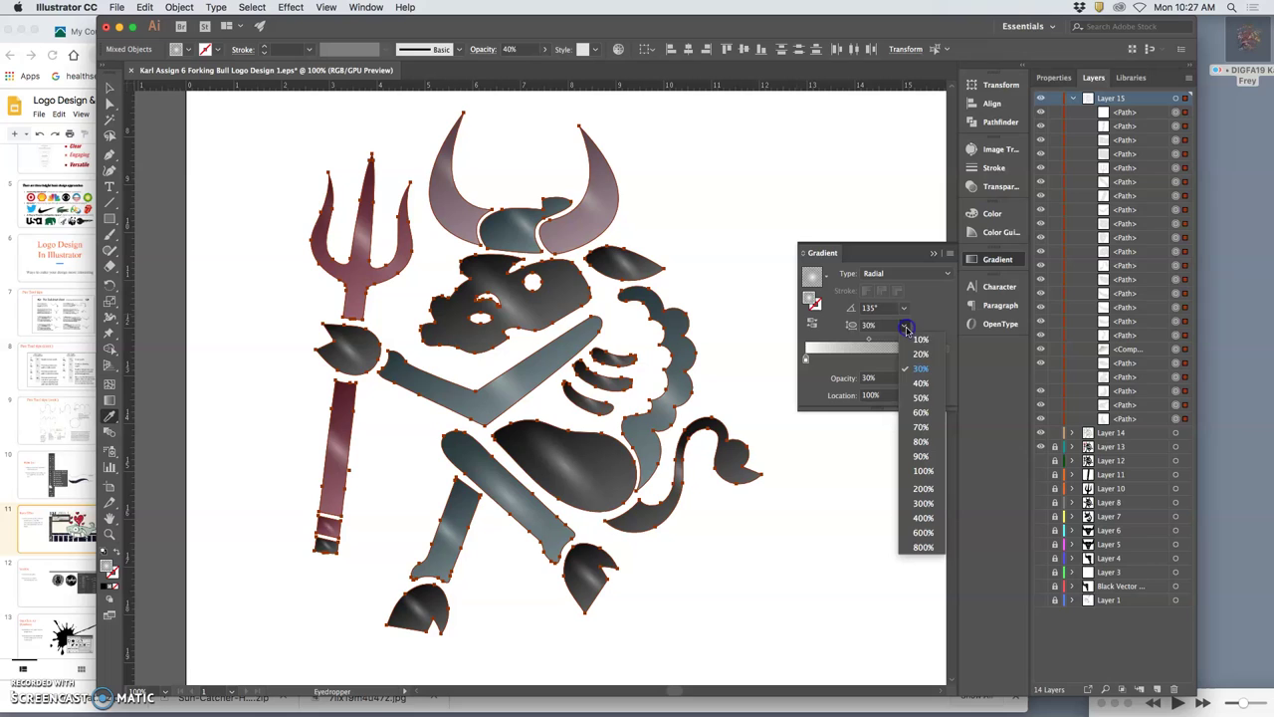
left_click(920, 428)
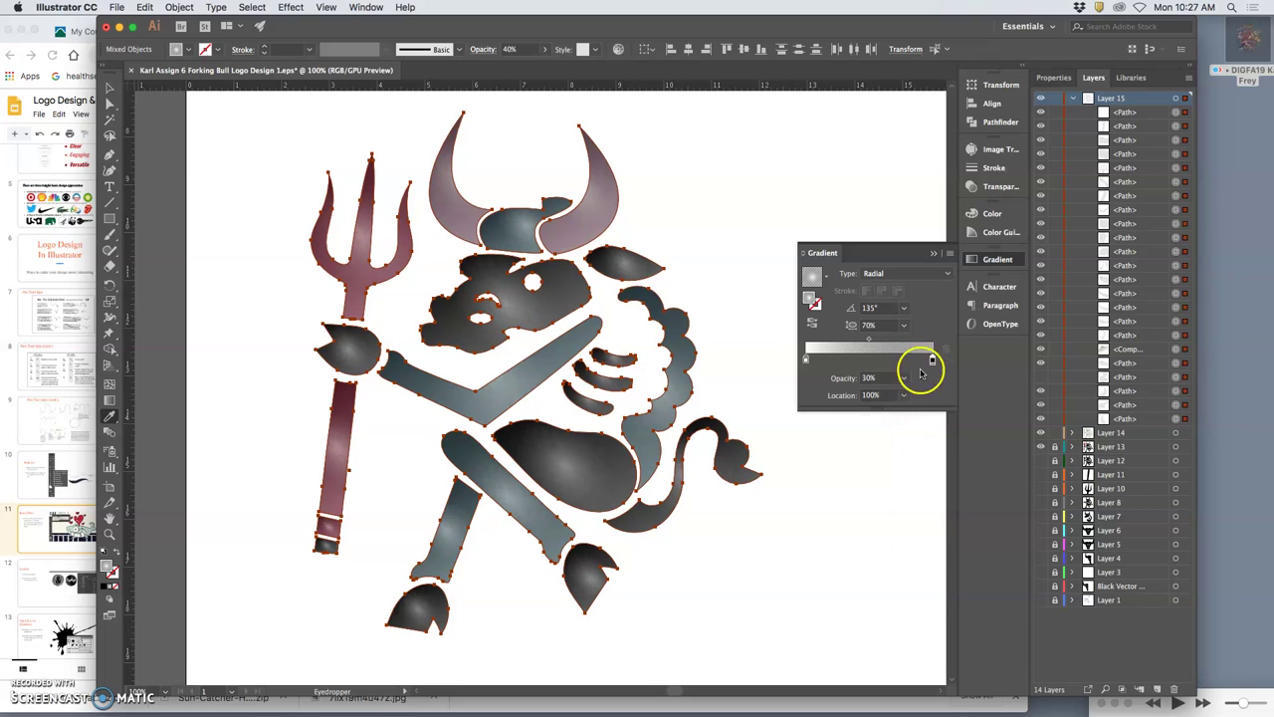
left_click(904, 308)
left_click(920, 367)
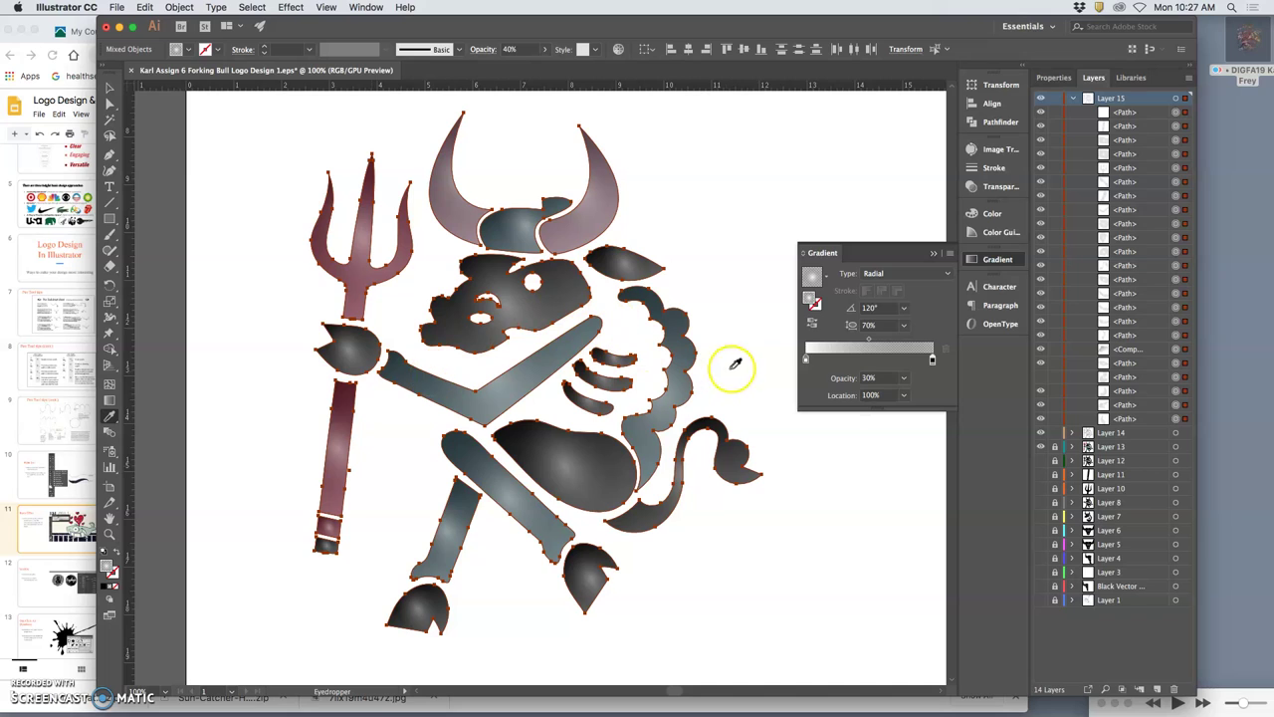
left_click(1175, 141)
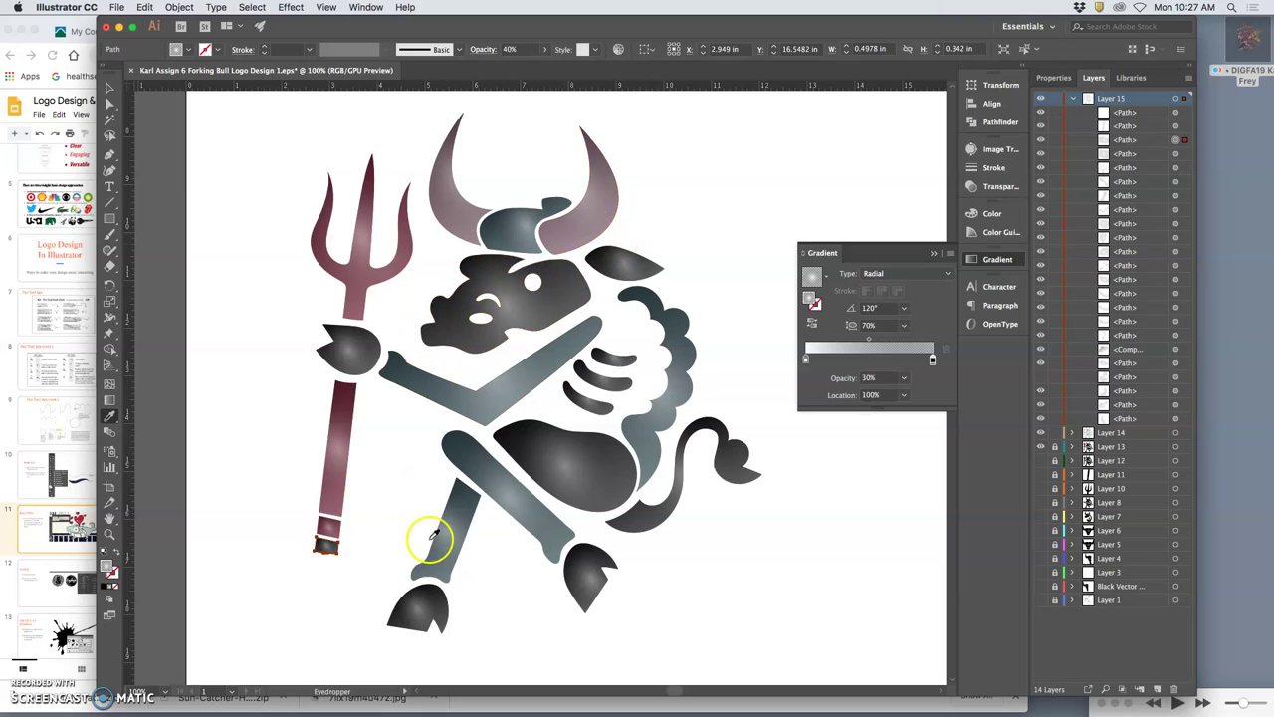
left_click(1042, 98)
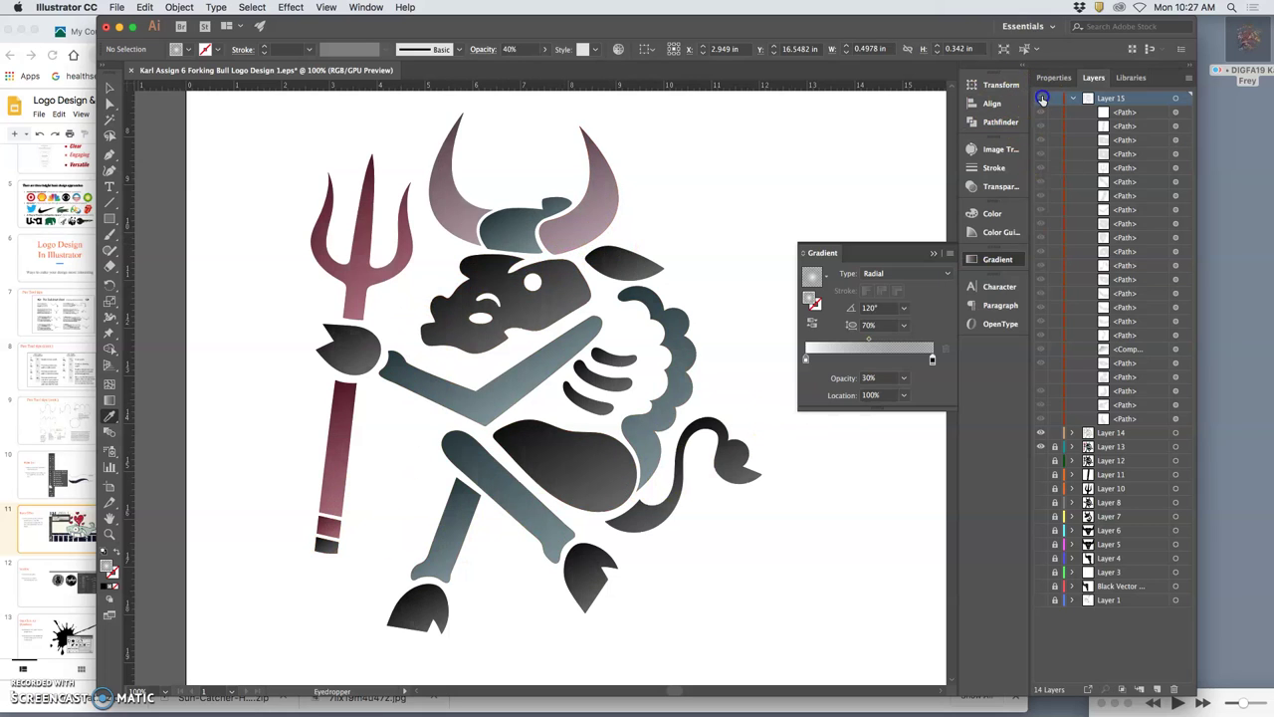
left_click(1042, 99)
left_click(1042, 98)
left_click(1043, 99)
left_click(1041, 433)
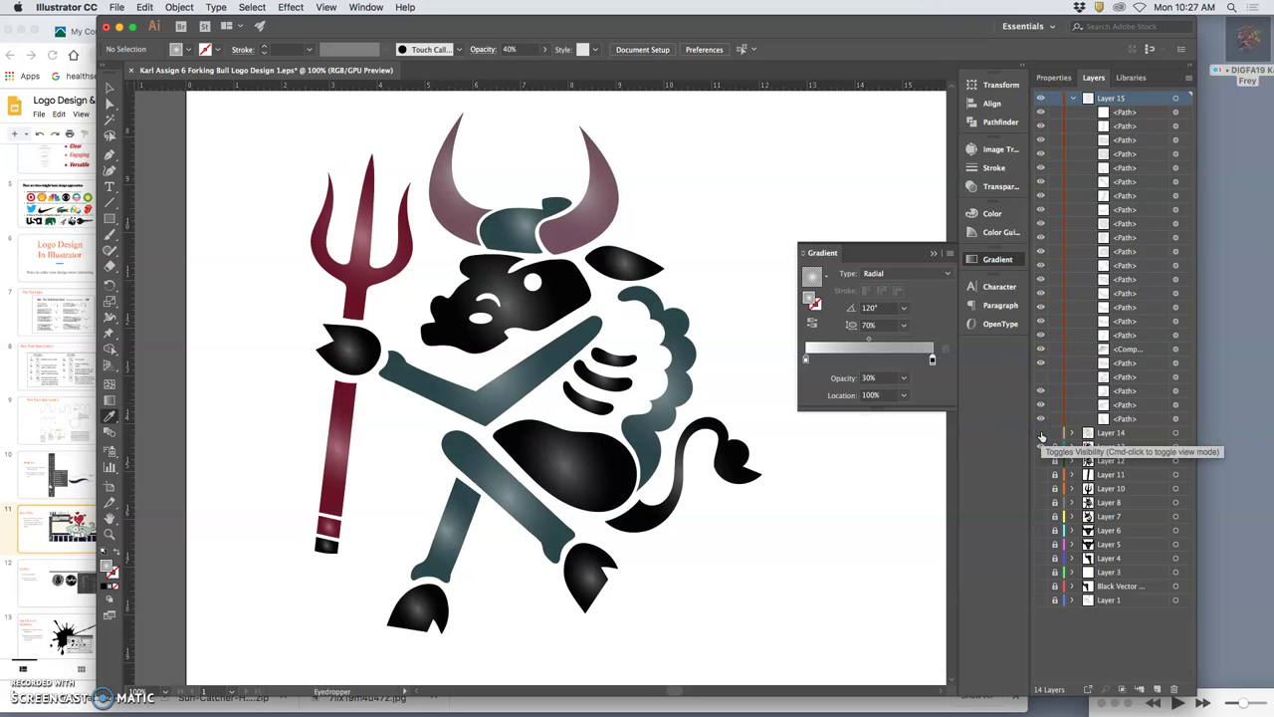
left_click(1041, 433)
left_click(1042, 433)
left_click(1042, 433)
left_click(1041, 433)
left_click(1042, 433)
left_click(1041, 433)
left_click(1041, 433)
left_click(1042, 433)
left_click(1041, 435)
left_click(1042, 435)
left_click(1041, 435)
left_click(1125, 436)
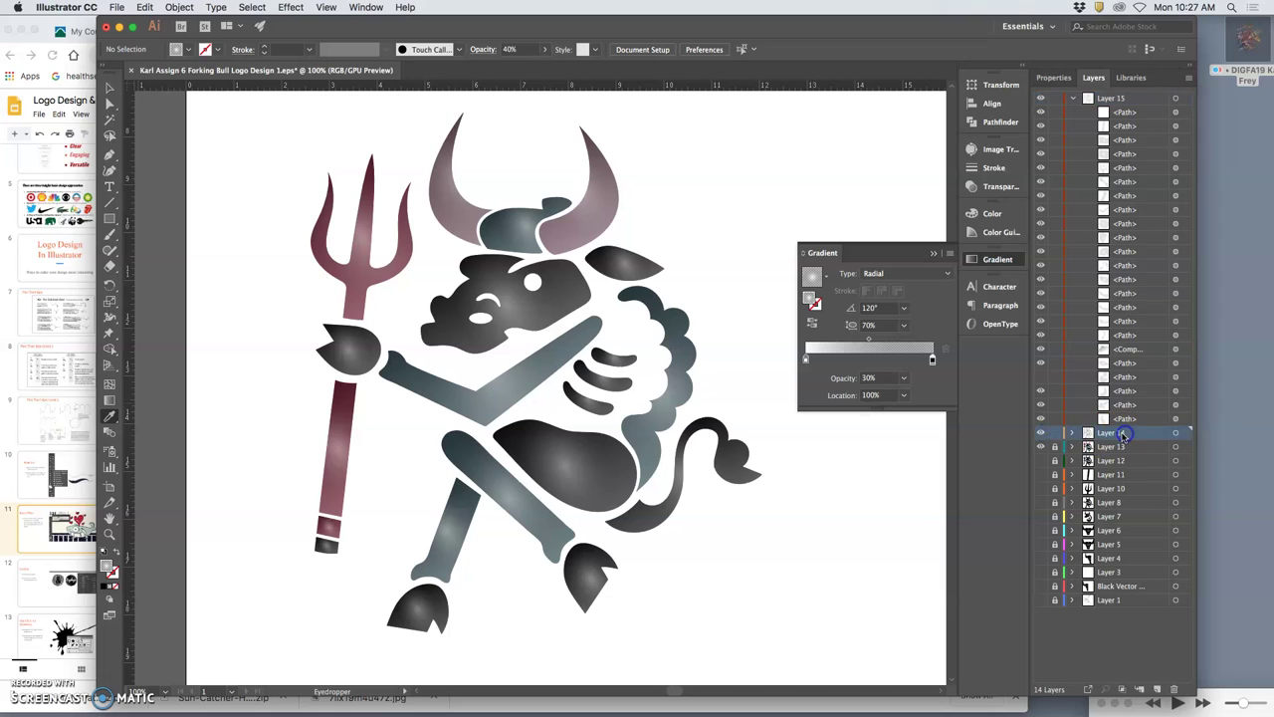
Step: Show the Transparency panel's Opacity slider and target all paths on Layer 14
left_click(981, 188)
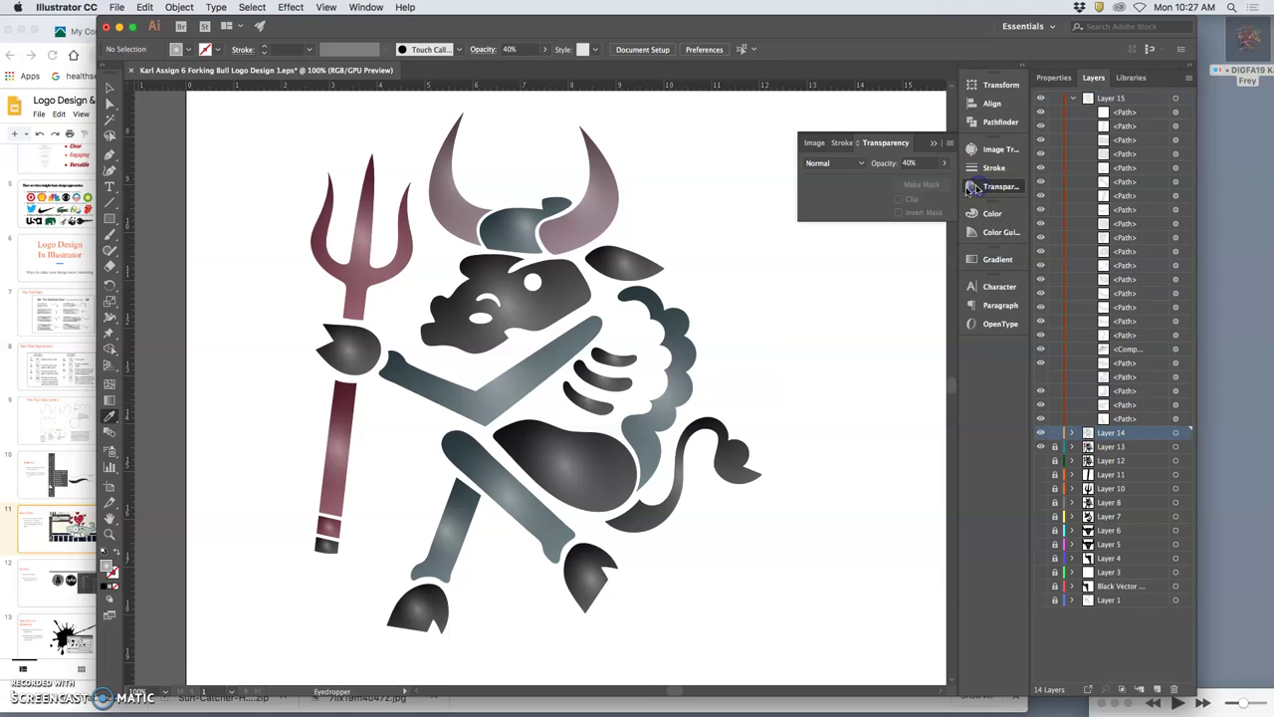
left_click(944, 165)
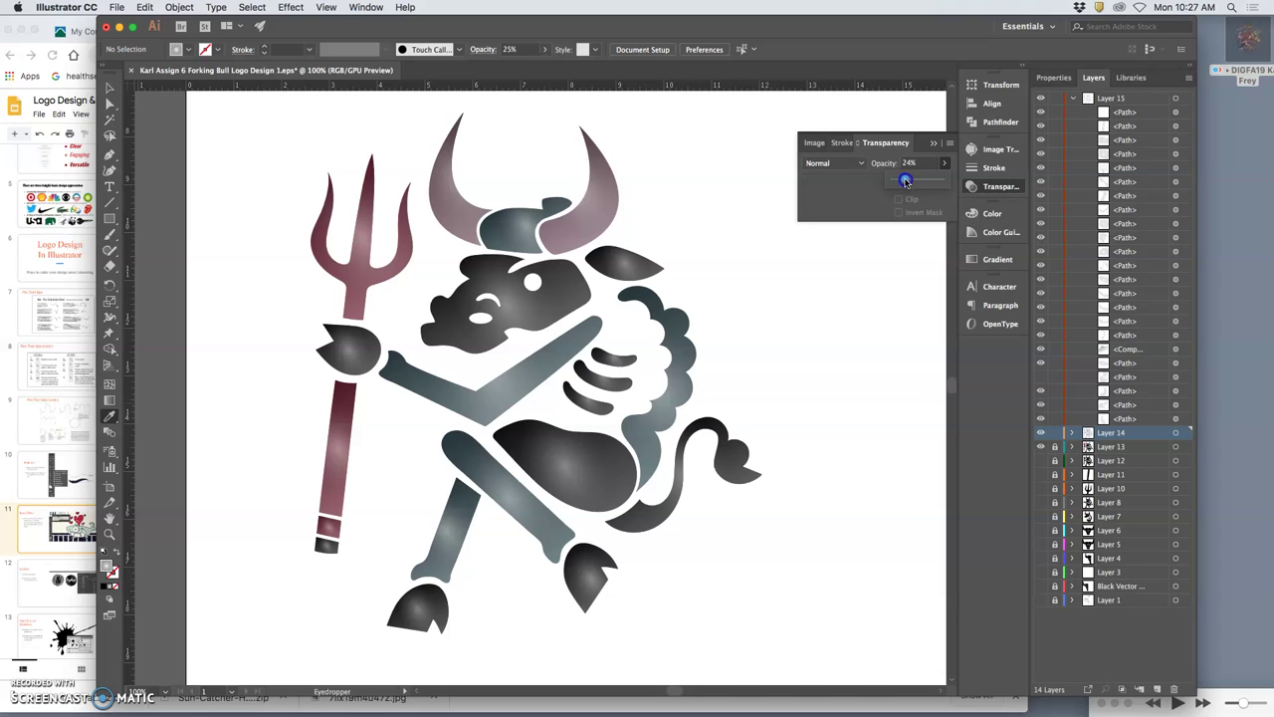
left_click(1176, 432)
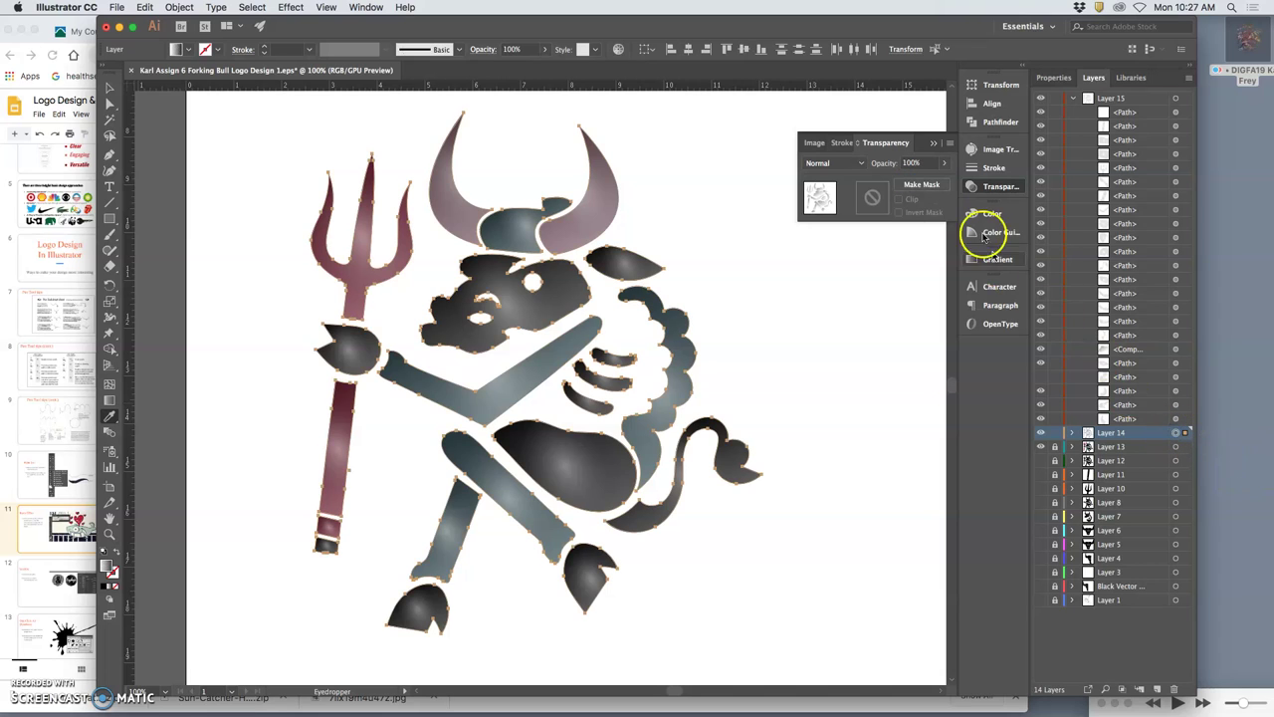